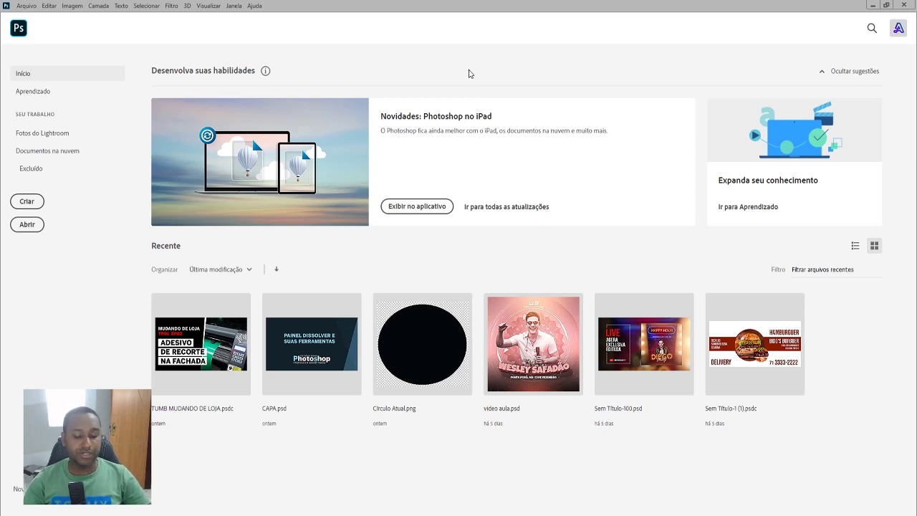
Create a new 900×900 px, 72 ppi document with artboard Prancheta 1.
{"action": "key", "text": "ctrl+n"}
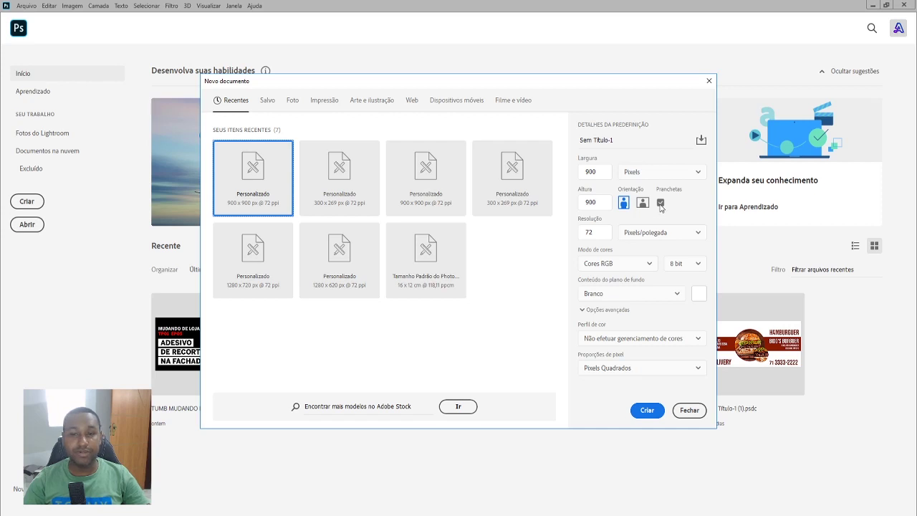
{"action": "left_click", "coordinate": [648, 410]}
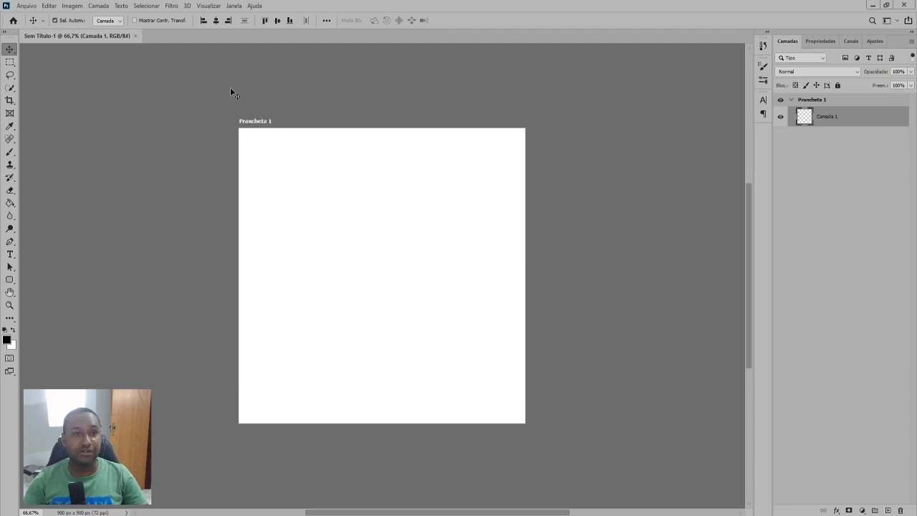
Add a guide layout of 3 columns, 3 rows and 30 px margins to Prancheta 1.
{"action": "left_click", "coordinate": [208, 6]}
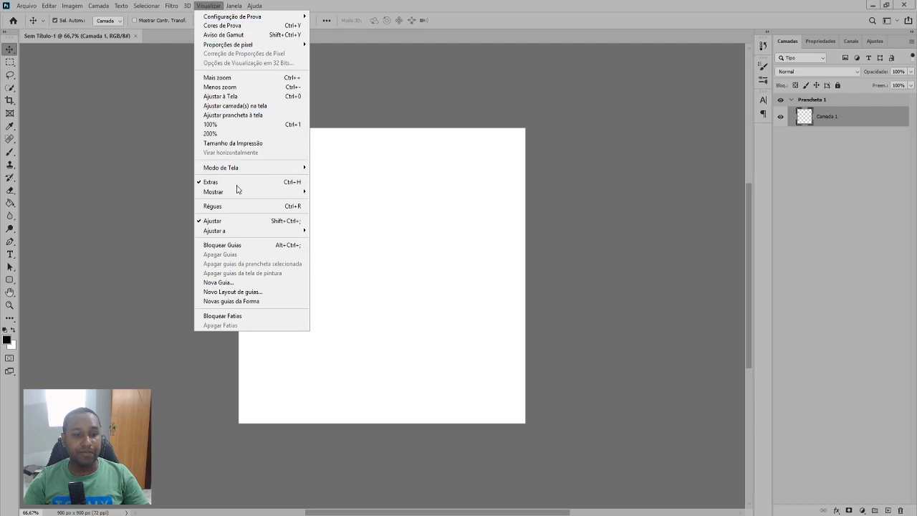
{"action": "left_click", "coordinate": [232, 292]}
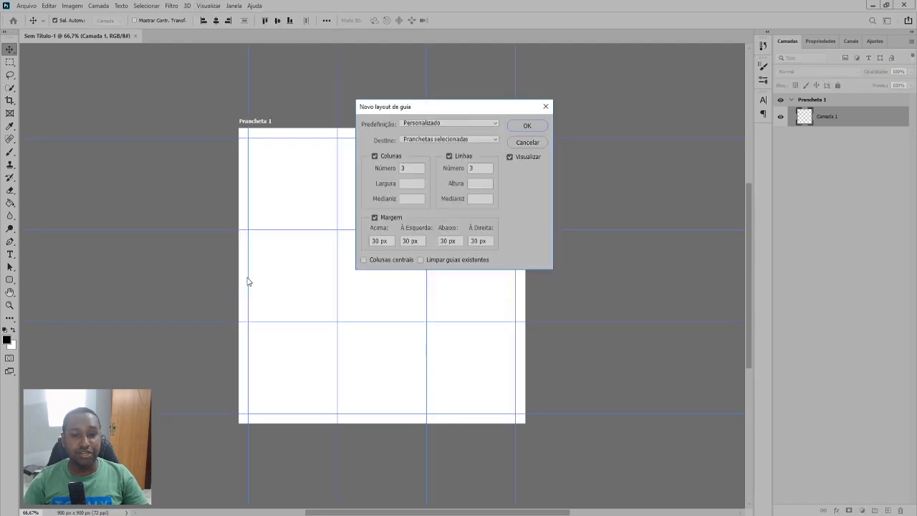
{"action": "left_click_drag", "start_coordinate": [436, 103], "coordinate": [582, 139]}
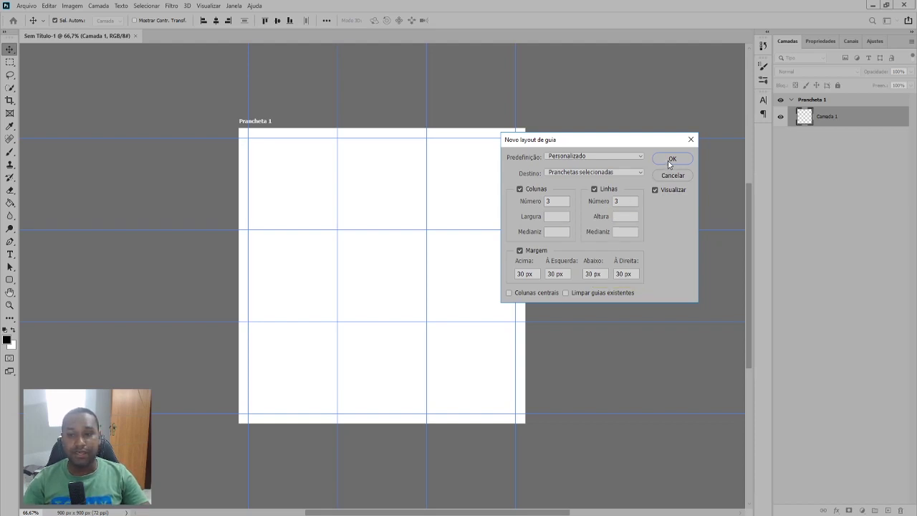
{"action": "left_click", "coordinate": [669, 159]}
Fit the artboard to the window and select it with the Move tool to show its guides.
{"action": "key", "text": "z"}
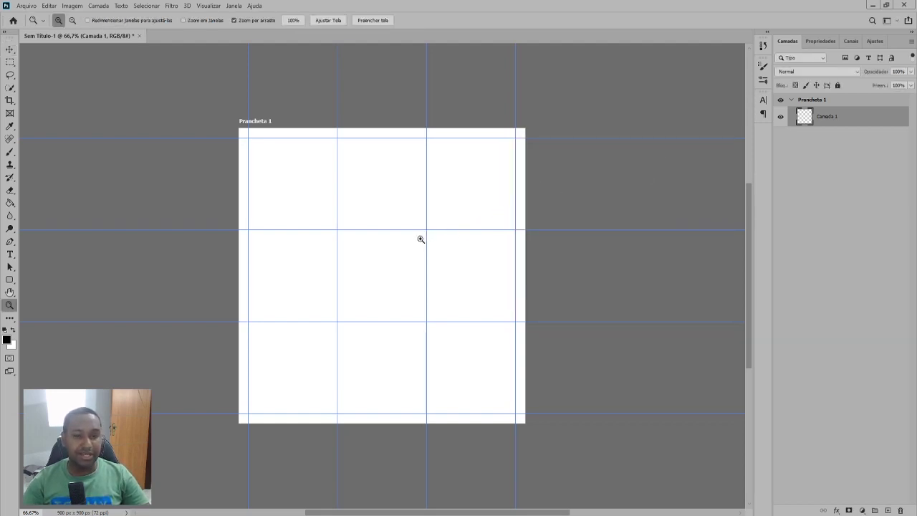
{"action": "right_click", "coordinate": [422, 238]}
{"action": "left_click", "coordinate": [430, 243]}
{"action": "key", "text": "ctrl+0"}
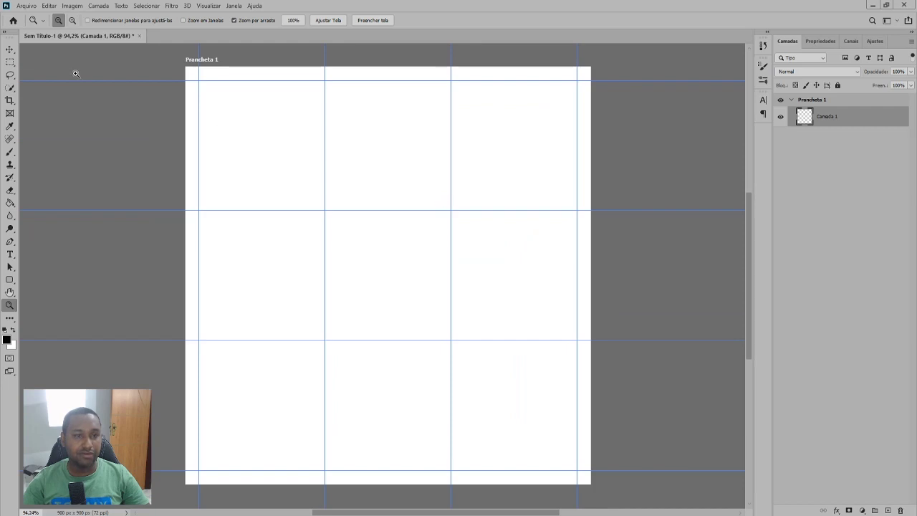
{"action": "key", "text": "v"}
{"action": "key", "text": "ctrl+semicolon"}
{"action": "left_click", "coordinate": [63, 109]}
{"action": "left_click", "coordinate": [295, 158]}
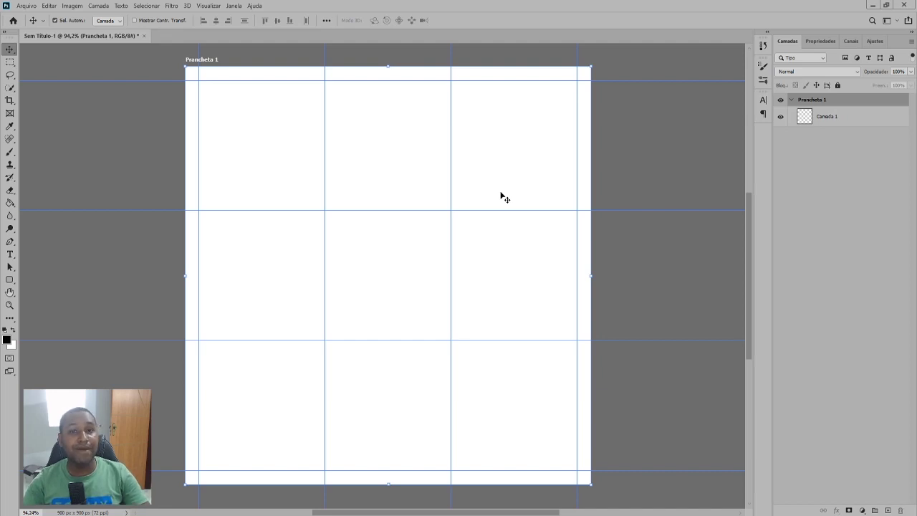
{"action": "left_click", "coordinate": [621, 162]}
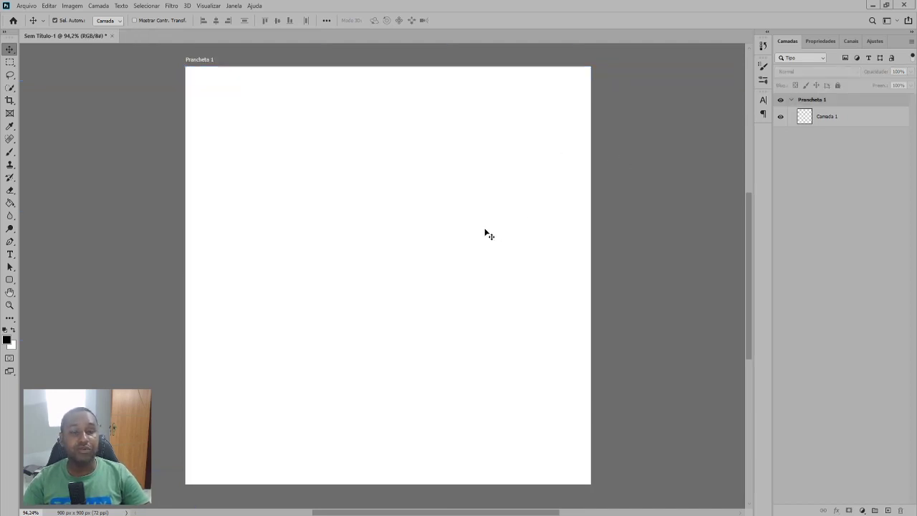
{"action": "left_click", "coordinate": [440, 159]}
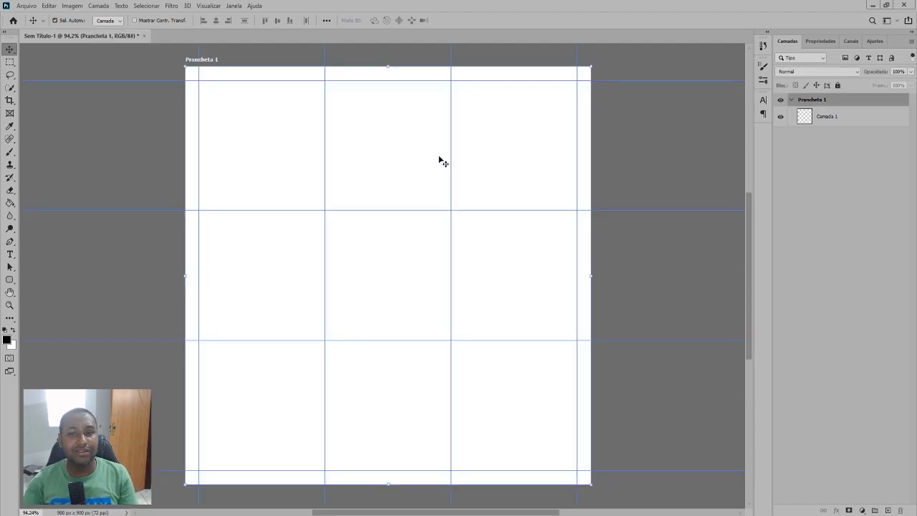
{"action": "left_click", "coordinate": [632, 141]}
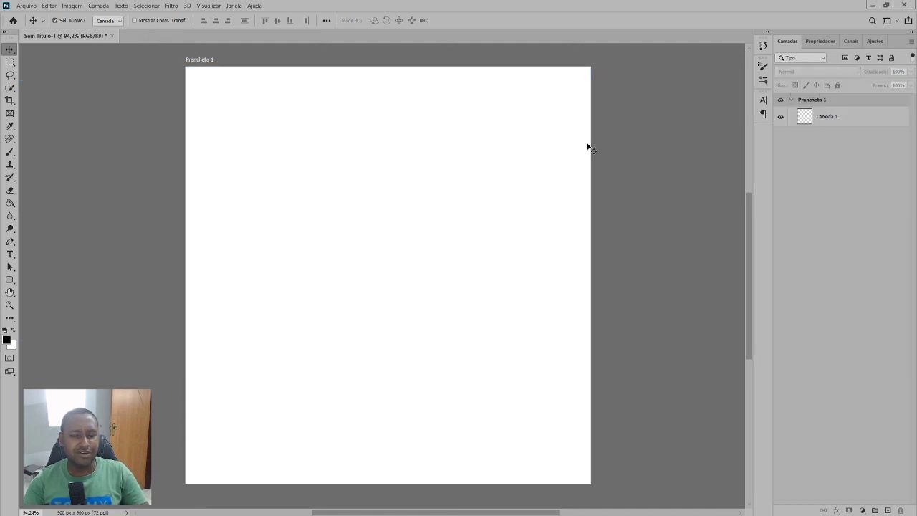
{"action": "left_click", "coordinate": [407, 194]}
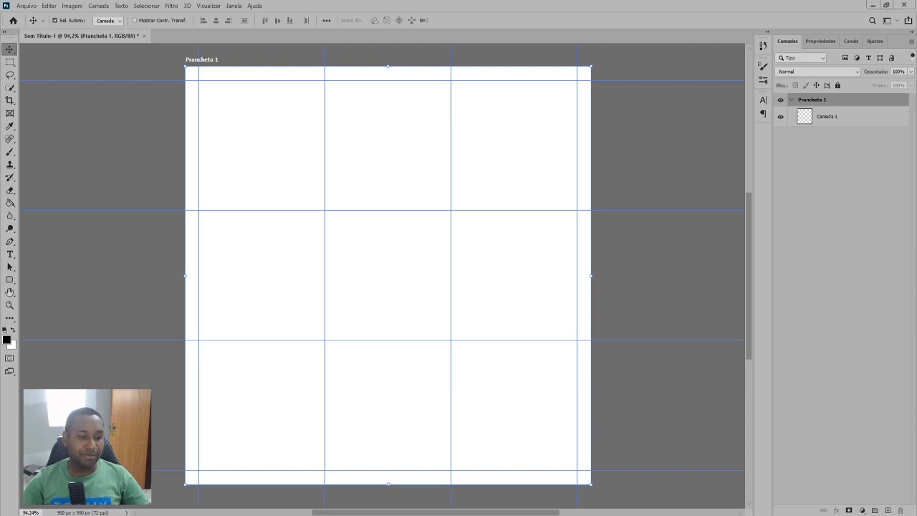
Drag burger_sandwich_PNG4136 from the burger_png folder onto the artboard.
{"action": "key", "text": "alt+Tab"}
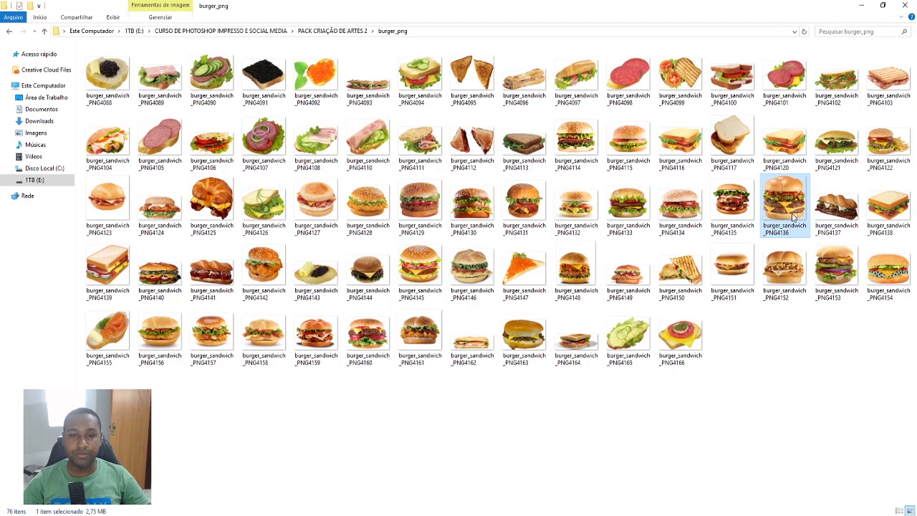
{"action": "left_click_drag", "start_coordinate": [794, 218], "coordinate": [97, 507]}
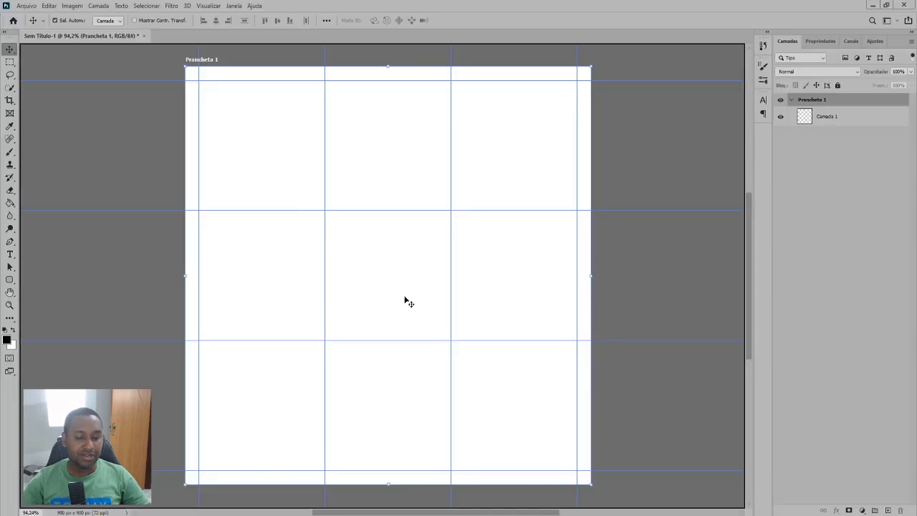
{"action": "left_click_drag", "start_coordinate": [97, 508], "coordinate": [406, 301]}
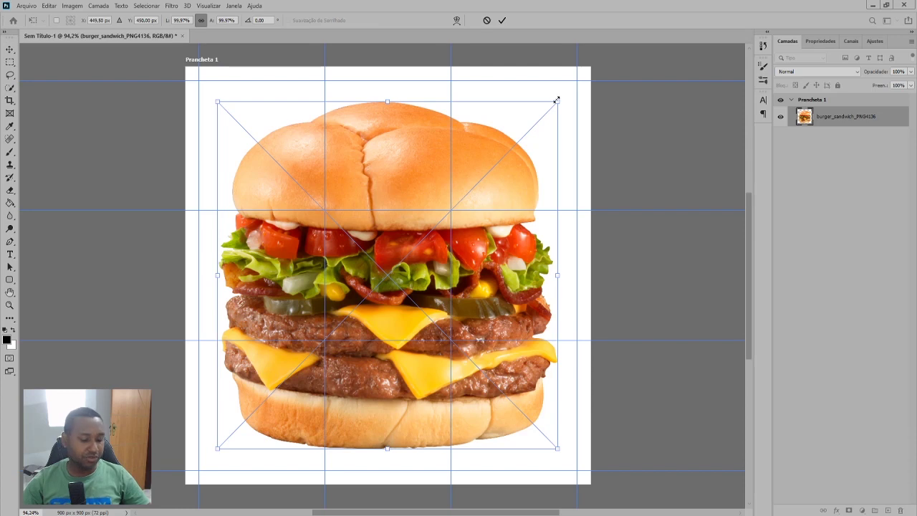
Scale the burger down to about 65% and commit the transform.
{"action": "left_click_drag", "start_coordinate": [557, 100], "coordinate": [499, 165]}
{"action": "key", "text": "super"}
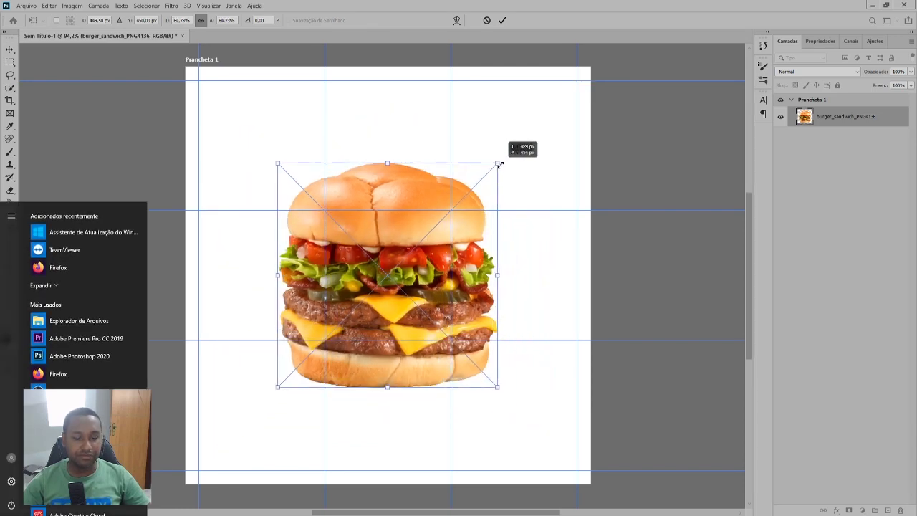
{"action": "key", "text": "Escape"}
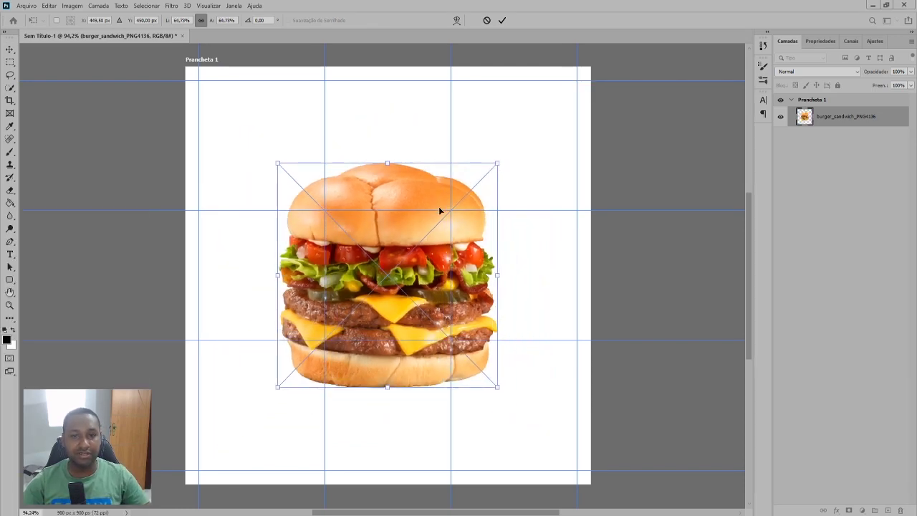
{"action": "key", "text": "Return"}
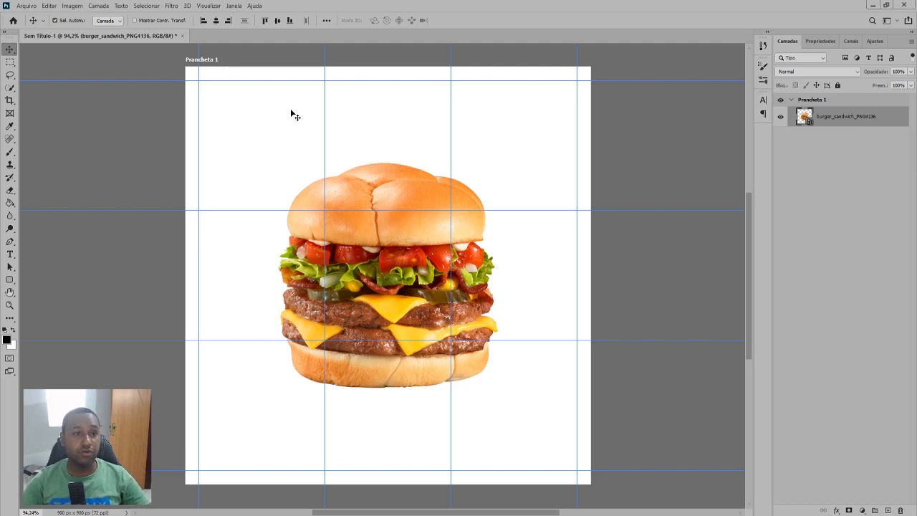
Centre the burger horizontally and vertically on the artboard.
{"action": "left_click", "coordinate": [217, 21]}
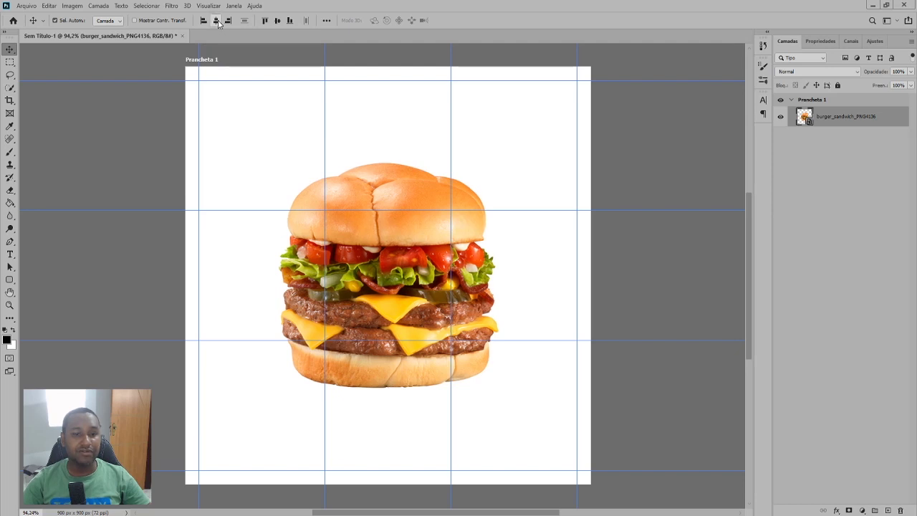
{"action": "left_click", "coordinate": [278, 21]}
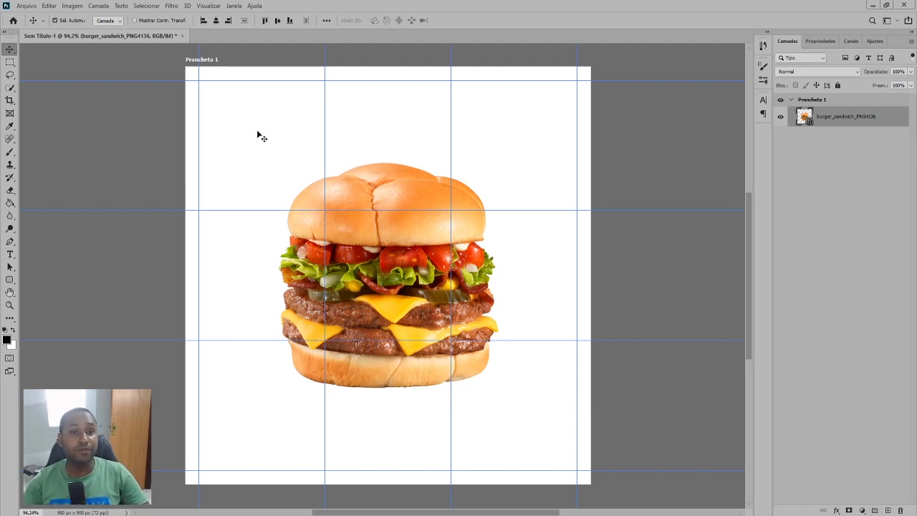
{"action": "left_click", "coordinate": [325, 21]}
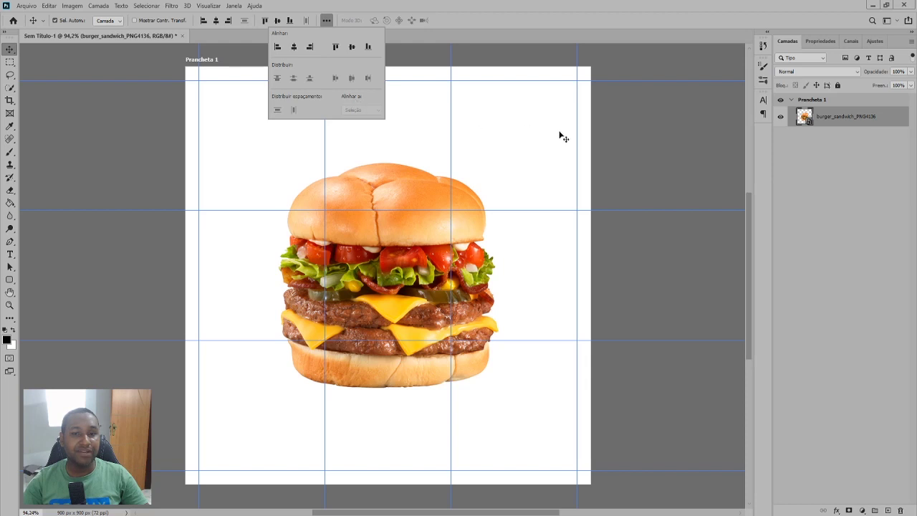
{"action": "left_click", "coordinate": [628, 148]}
{"action": "left_click", "coordinate": [627, 144]}
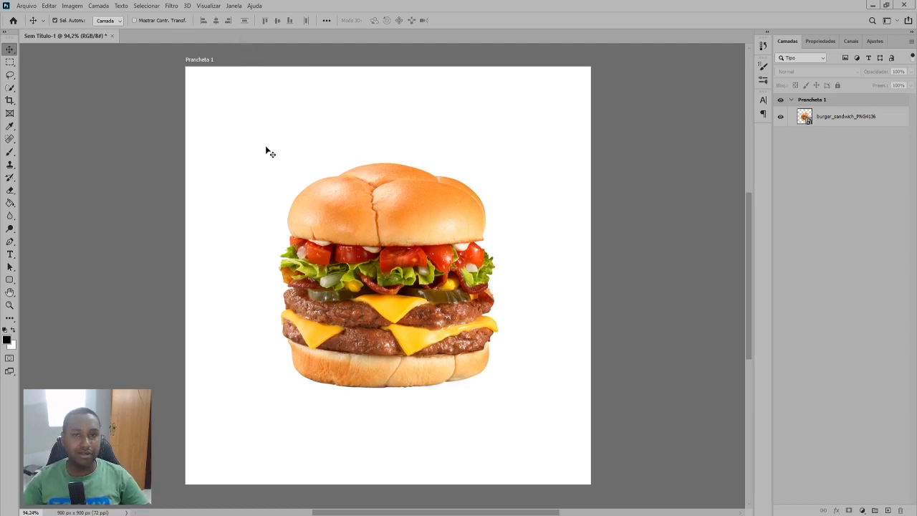
{"action": "left_click", "coordinate": [325, 141]}
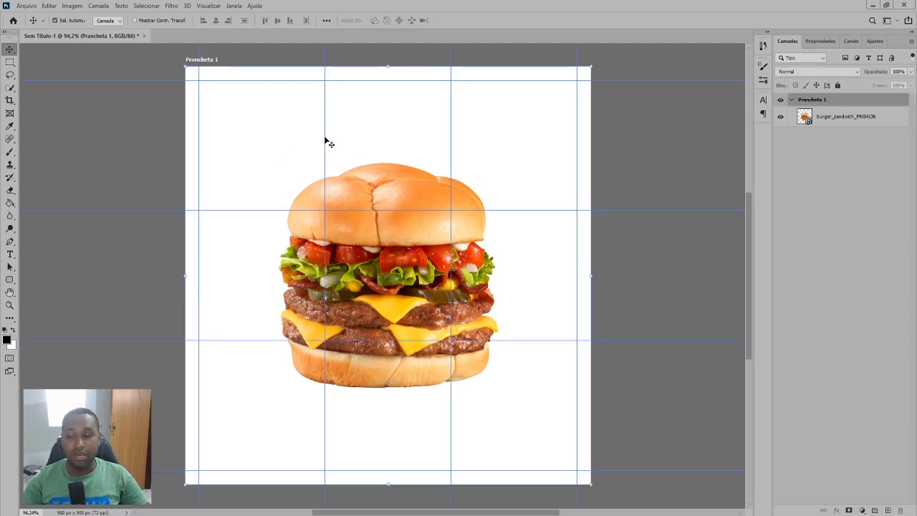
{"action": "left_click", "coordinate": [395, 237]}
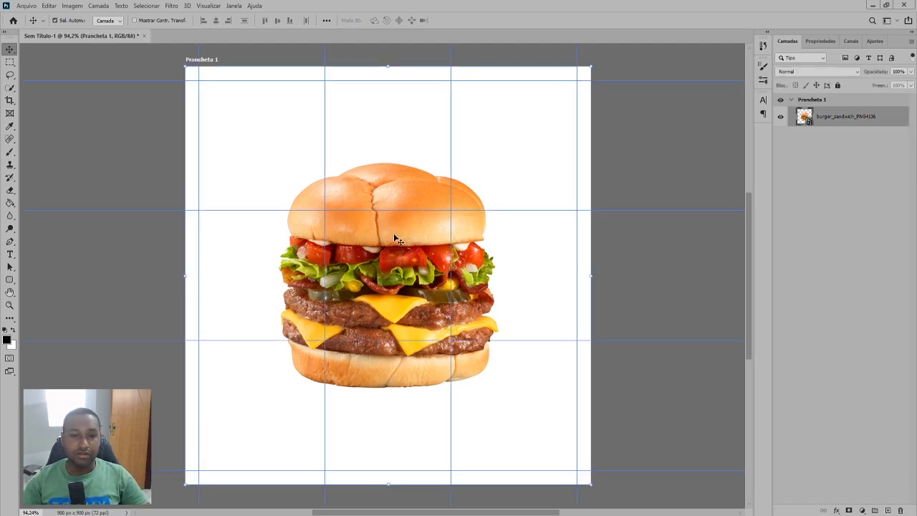
{"action": "left_click", "coordinate": [553, 134]}
{"action": "left_click", "coordinate": [860, 114]}
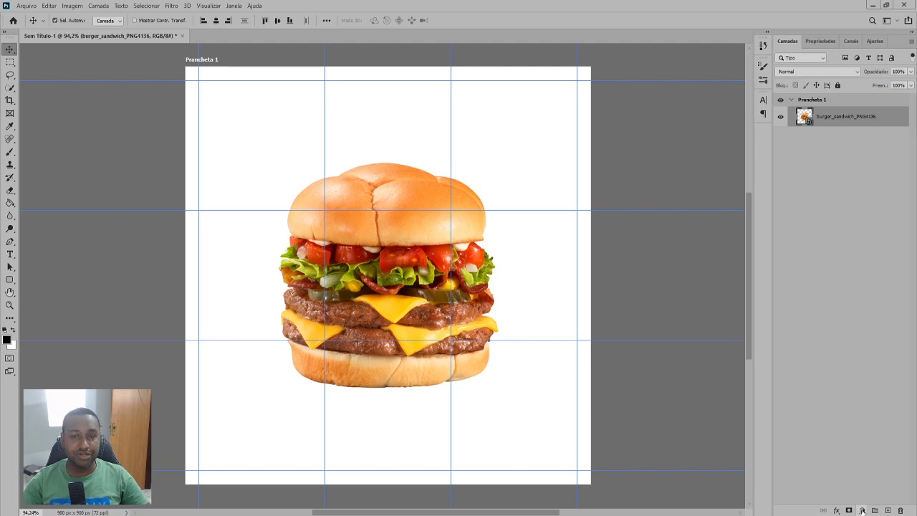
Add a Gradient Fill layer using the red-to-purple Vermelhos preset.
{"action": "left_click", "coordinate": [862, 511]}
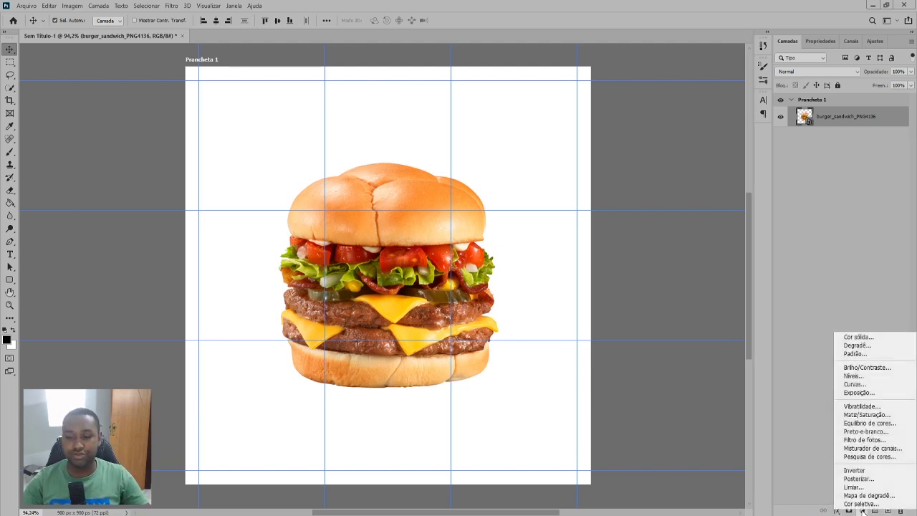
{"action": "left_click", "coordinate": [849, 346]}
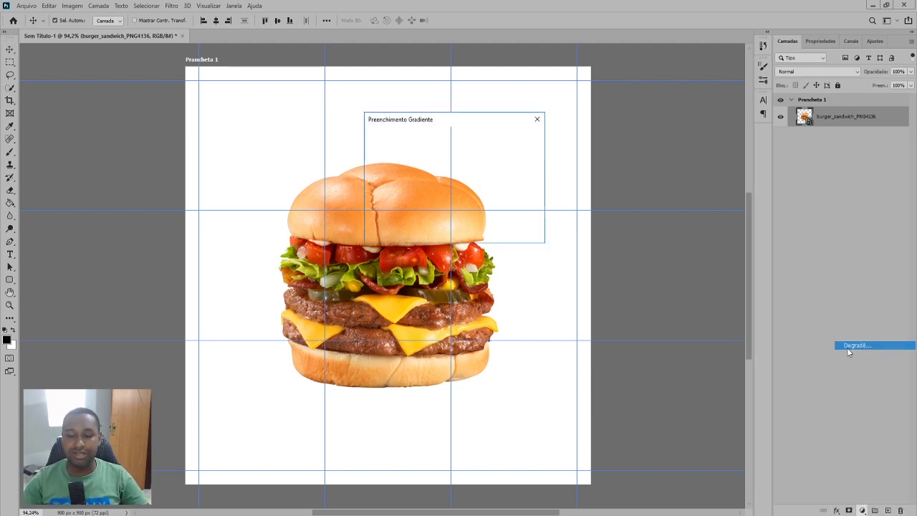
{"action": "left_click", "coordinate": [413, 143]}
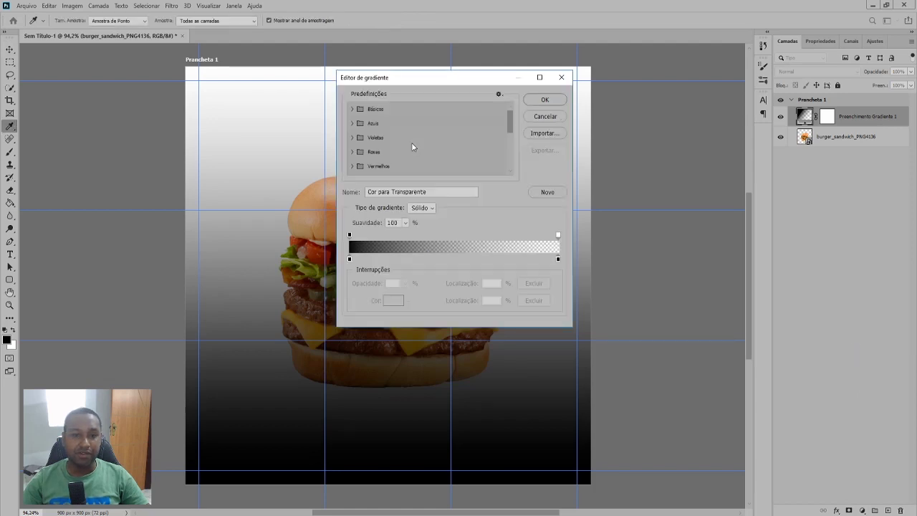
{"action": "left_click", "coordinate": [352, 165]}
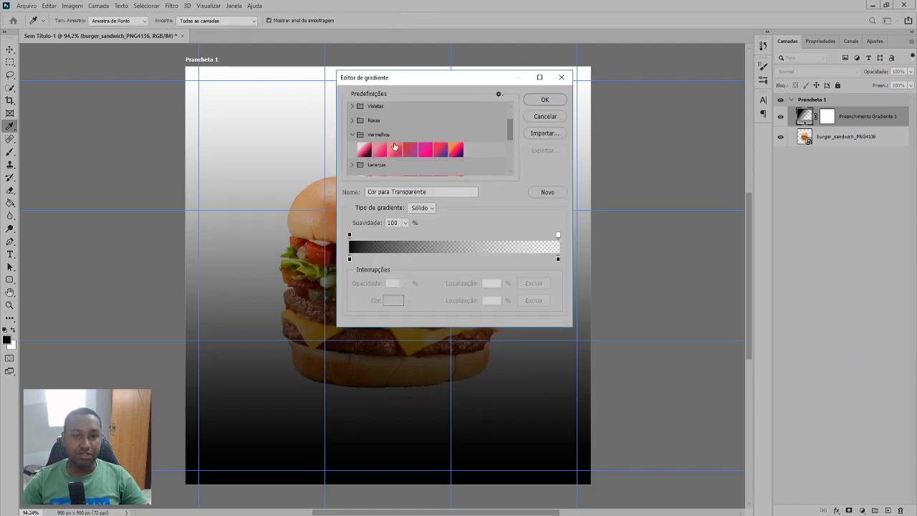
{"action": "scroll", "coordinate": [409, 152], "scroll_direction": "down", "scroll_amount": 2}
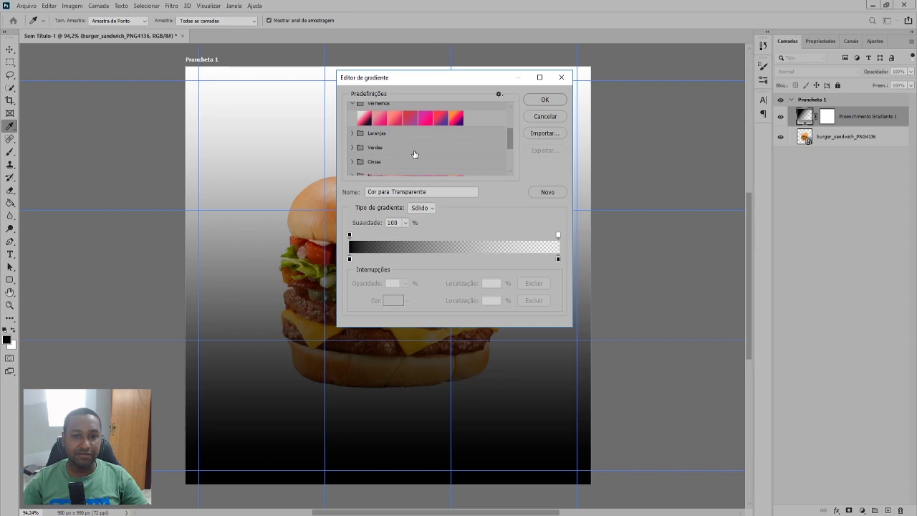
{"action": "left_click", "coordinate": [441, 118]}
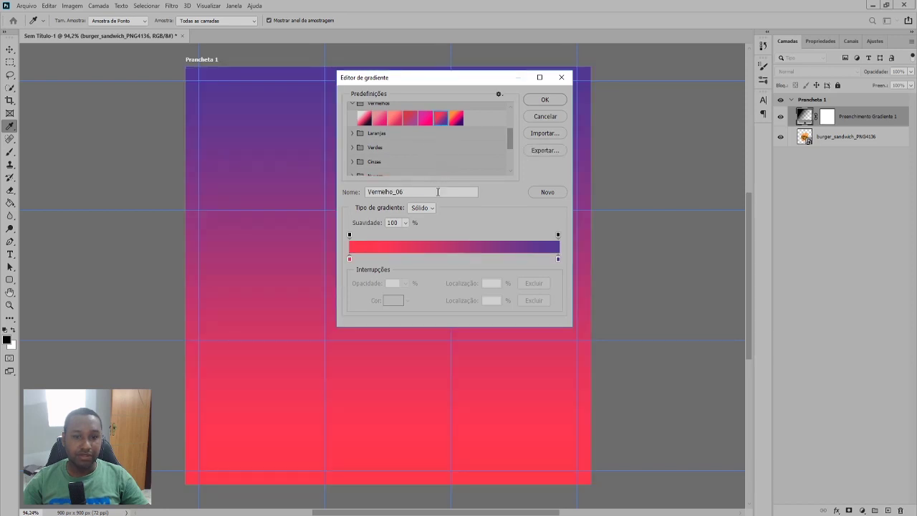
Change the gradient's left stop to dark red #440006 and accept the gradient.
{"action": "left_click", "coordinate": [349, 258]}
{"action": "left_click", "coordinate": [393, 300]}
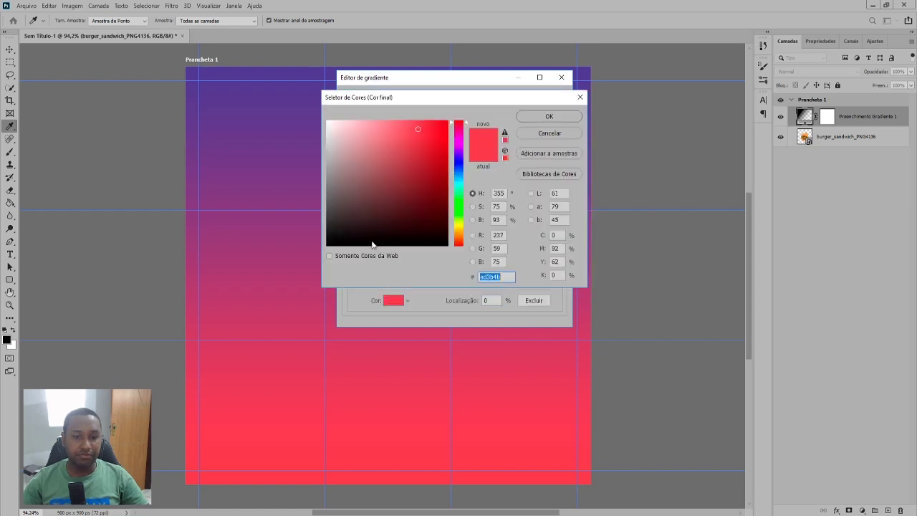
{"action": "left_click", "coordinate": [423, 206]}
{"action": "left_click_drag", "start_coordinate": [424, 206], "coordinate": [469, 212]}
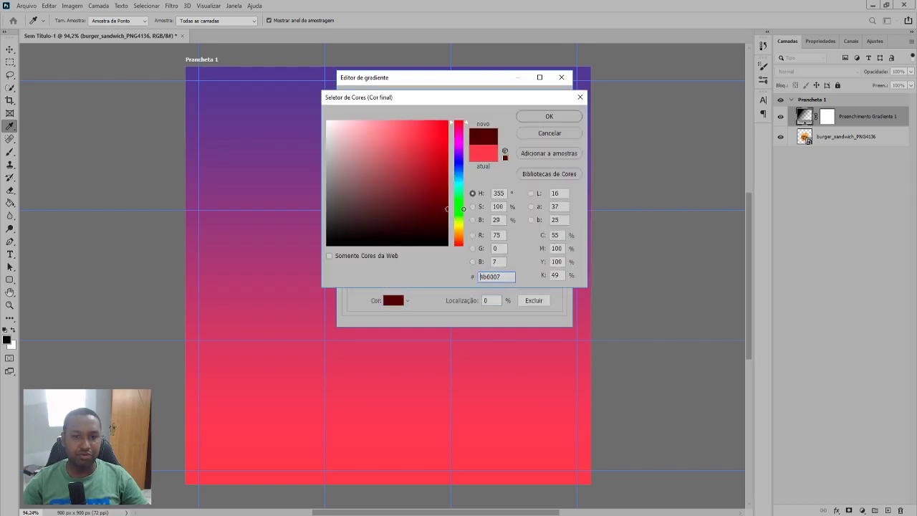
{"action": "left_click", "coordinate": [549, 116]}
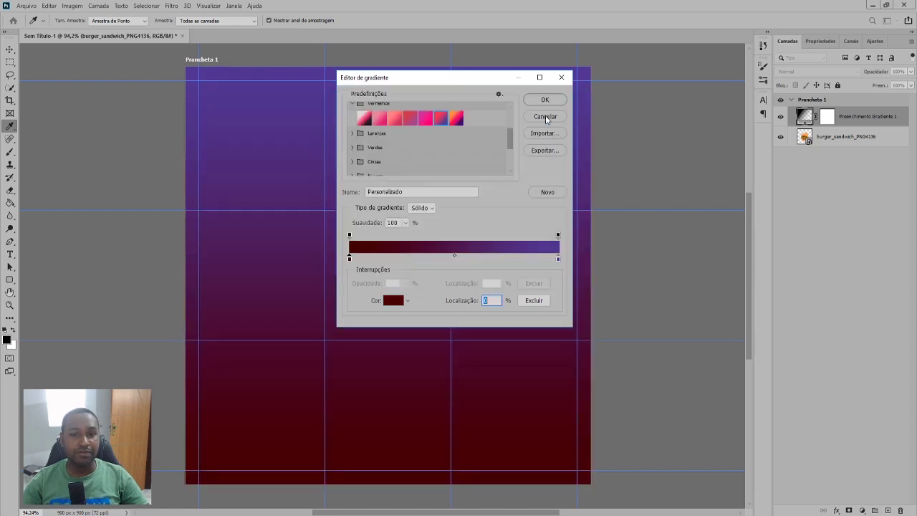
{"action": "left_click", "coordinate": [558, 259]}
Make the gradient fill radial at 155% scale and move the burger layer above it.
{"action": "key", "text": "Return"}
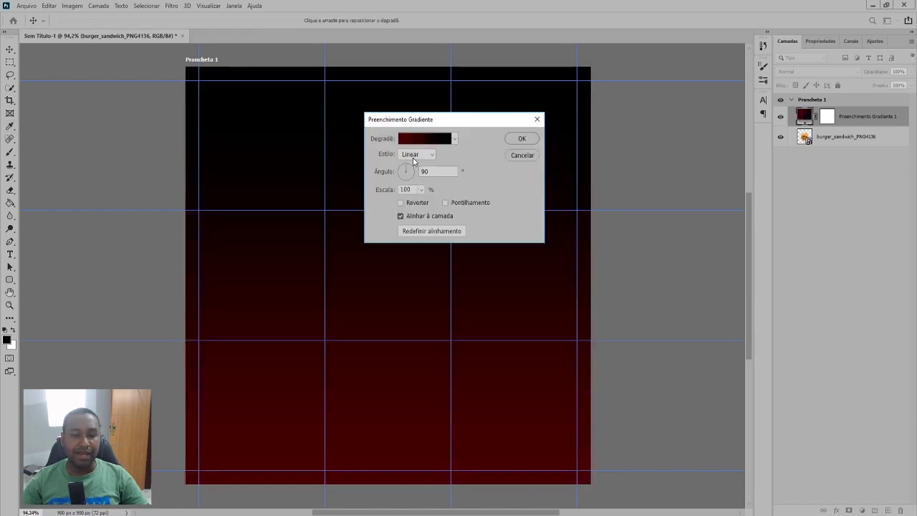
{"action": "left_click", "coordinate": [412, 156]}
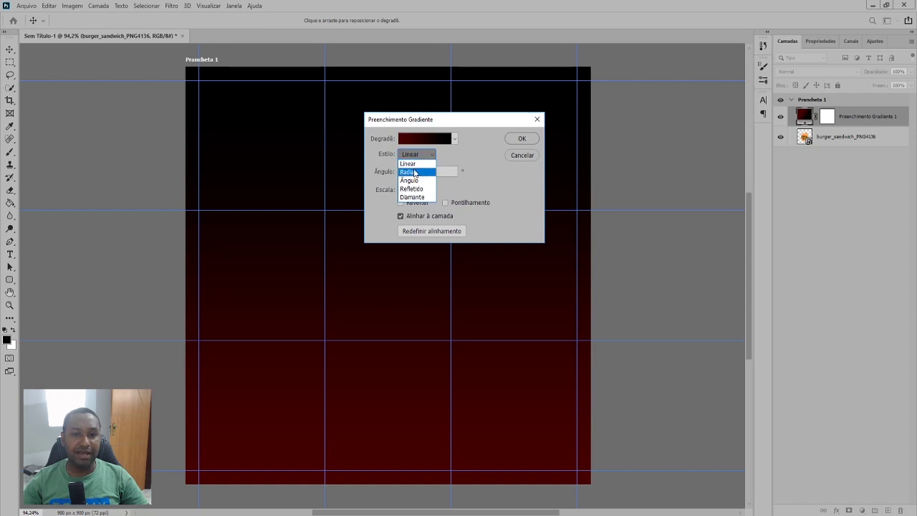
{"action": "left_click", "coordinate": [414, 171]}
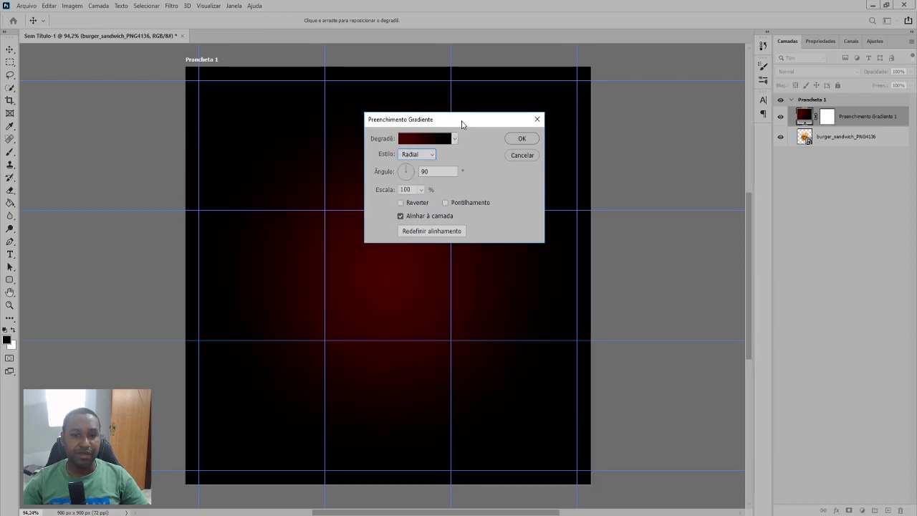
{"action": "left_click_drag", "start_coordinate": [463, 122], "coordinate": [543, 105]}
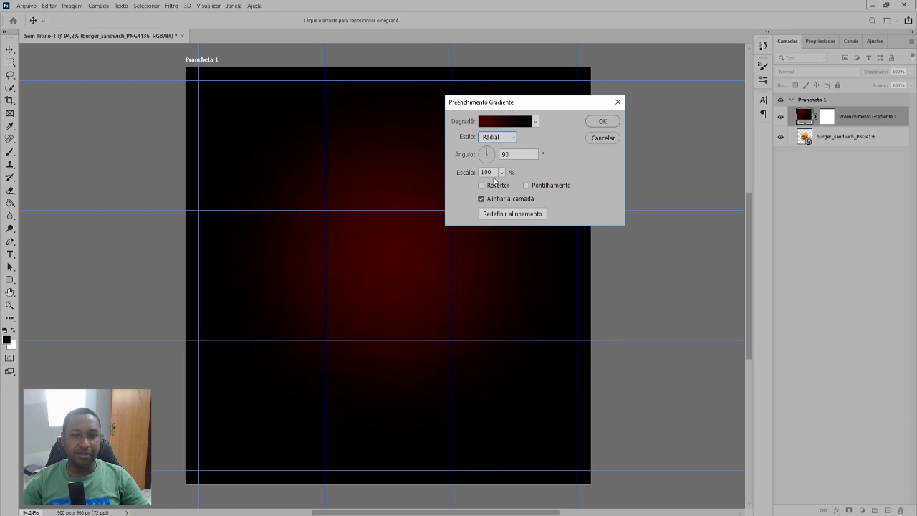
{"action": "left_click", "coordinate": [502, 172]}
{"action": "left_click_drag", "start_coordinate": [504, 188], "coordinate": [505, 188]}
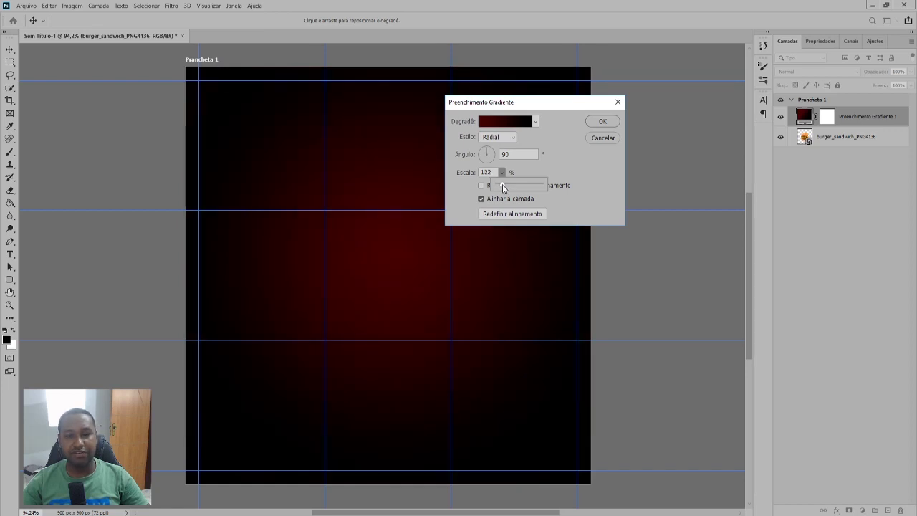
{"action": "left_click", "coordinate": [601, 122]}
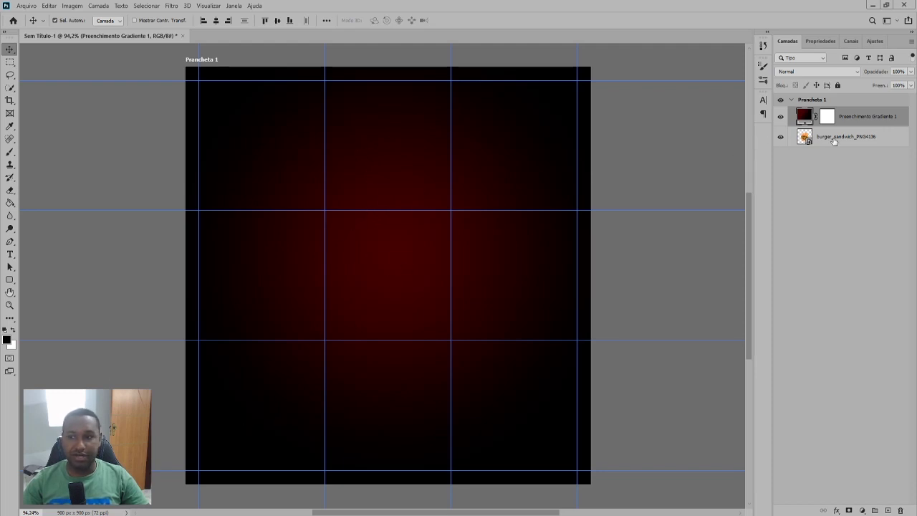
{"action": "left_click_drag", "start_coordinate": [833, 141], "coordinate": [824, 113]}
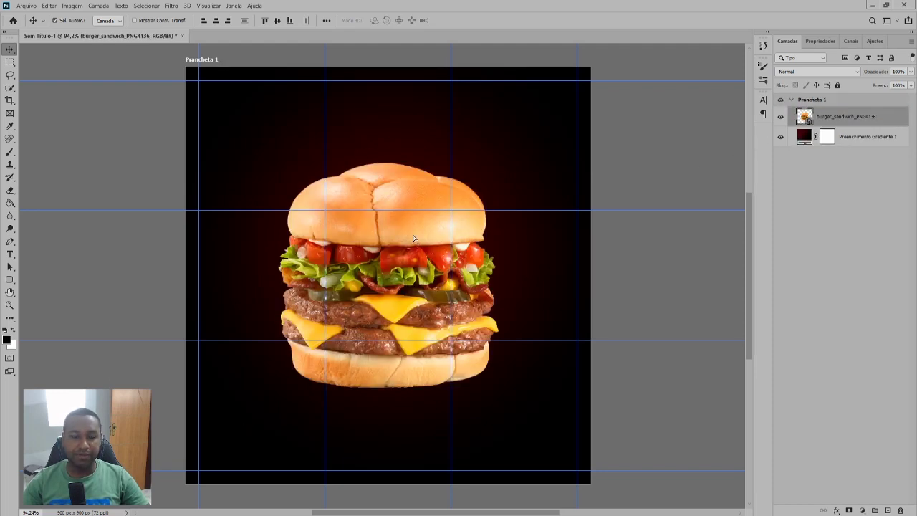
{"action": "left_click_drag", "start_coordinate": [414, 239], "coordinate": [419, 230]}
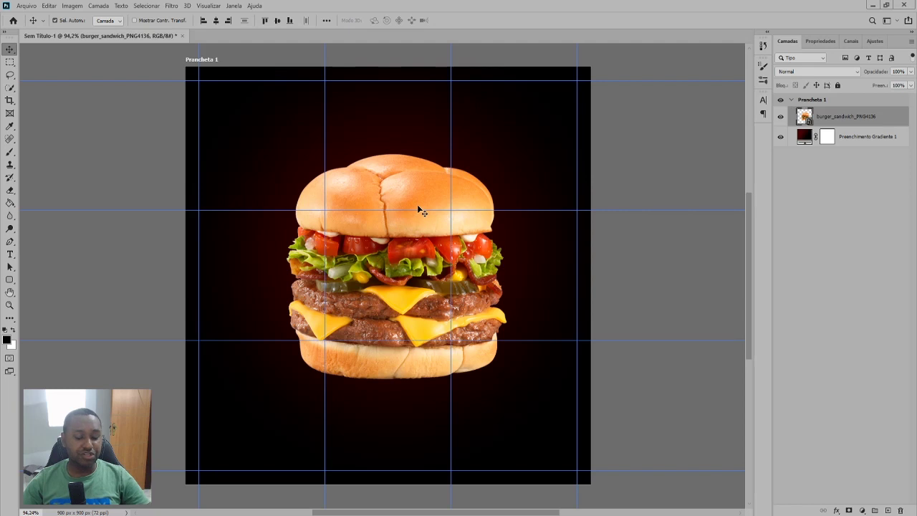
Adjust the burger's Reds: hue about -24, saturation +49, lightness -30.
{"action": "key", "text": "ctrl+u"}
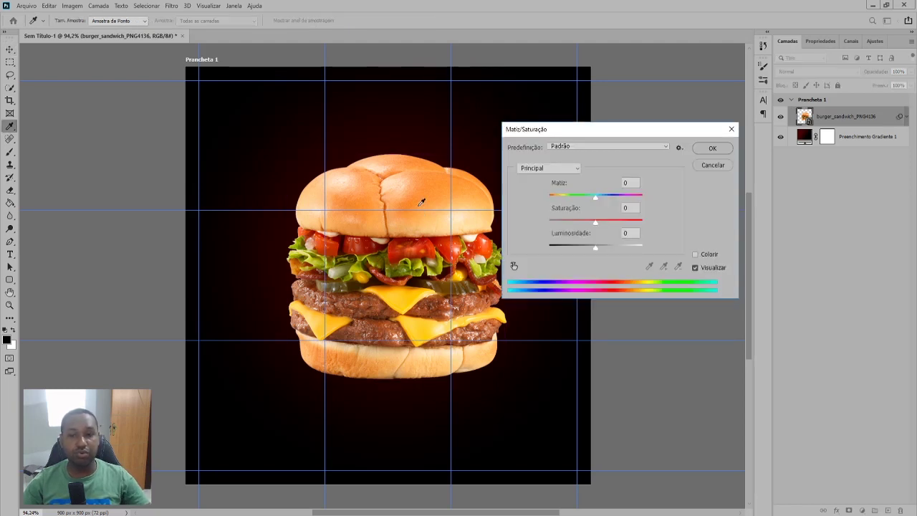
{"action": "left_click_drag", "start_coordinate": [565, 135], "coordinate": [562, 133]}
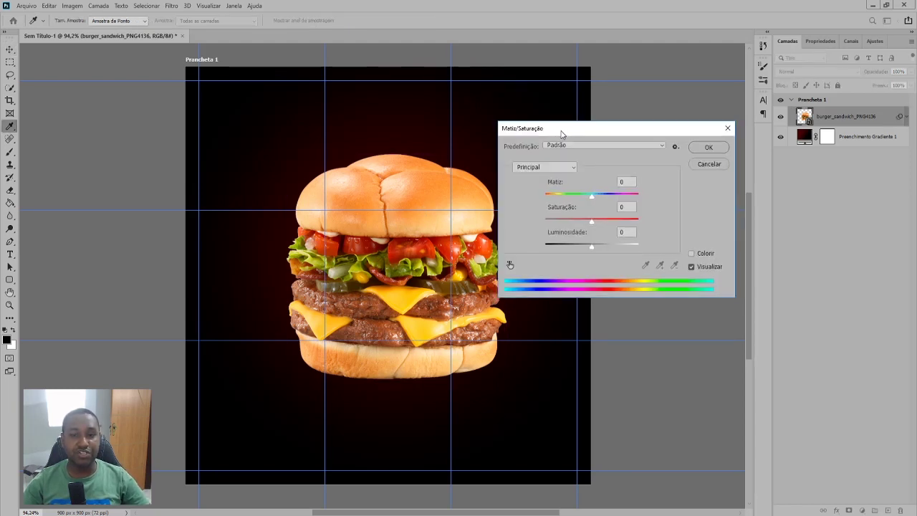
{"action": "left_click_drag", "start_coordinate": [591, 219], "coordinate": [598, 222]}
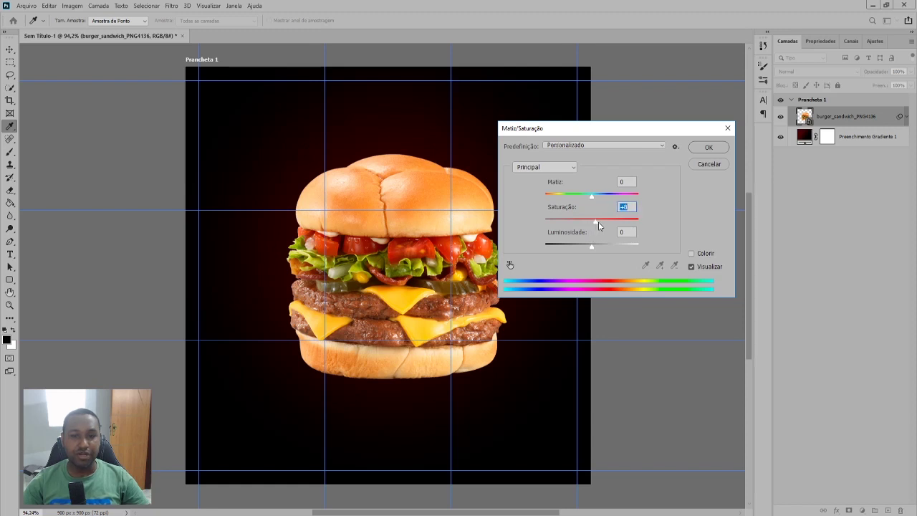
{"action": "left_click", "coordinate": [553, 170]}
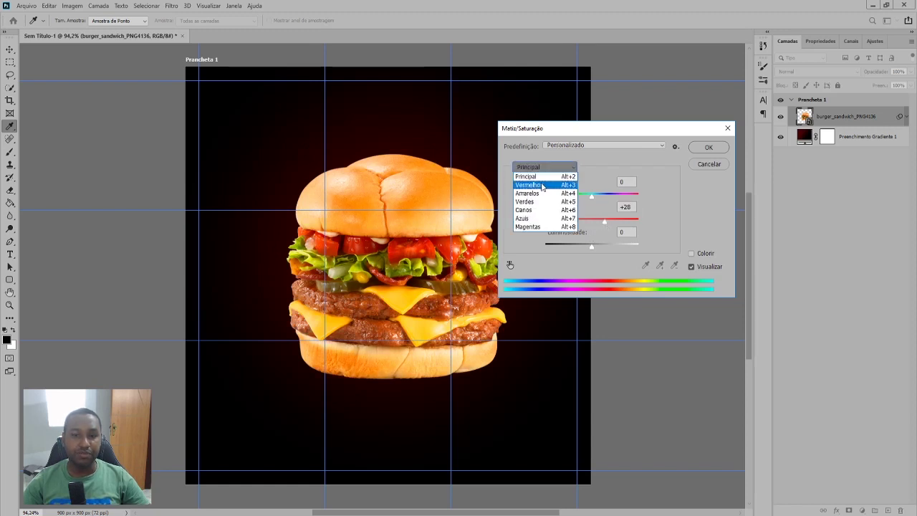
{"action": "left_click", "coordinate": [542, 185]}
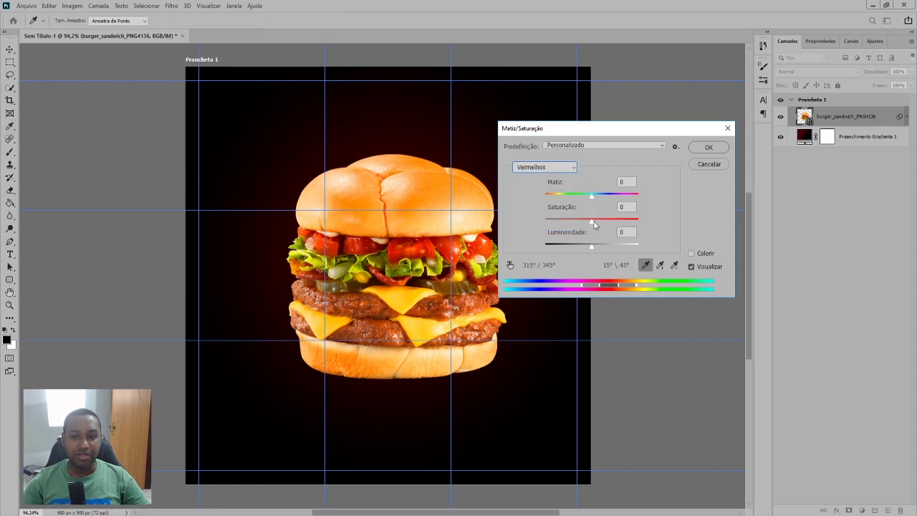
{"action": "mouse_move", "coordinate": [594, 221]}
{"action": "left_mouse_down"}
{"action": "mouse_move", "coordinate": [607, 225]}
{"action": "mouse_move", "coordinate": [579, 199]}
{"action": "mouse_move", "coordinate": [591, 196]}
{"action": "mouse_move", "coordinate": [601, 222]}
{"action": "mouse_move", "coordinate": [588, 200]}
{"action": "left_mouse_up"}
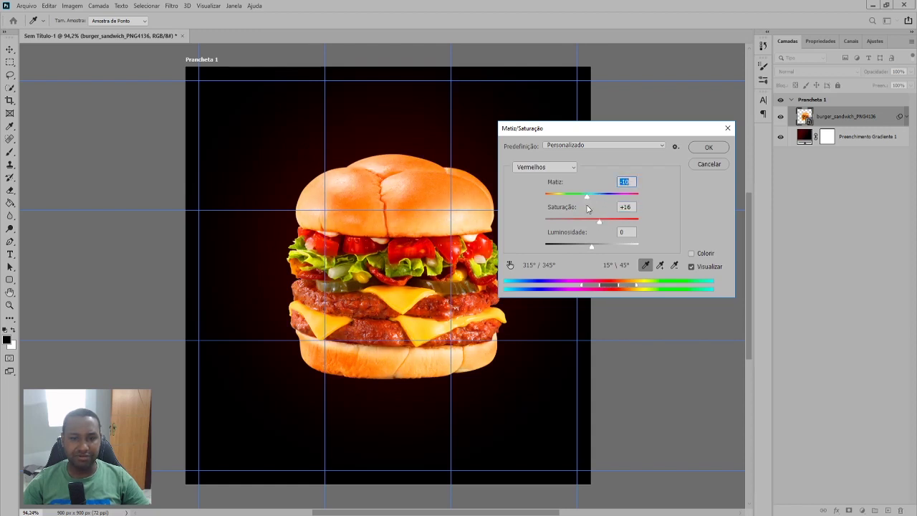
{"action": "mouse_move", "coordinate": [592, 246]}
{"action": "left_mouse_down"}
{"action": "mouse_move", "coordinate": [578, 246]}
{"action": "mouse_move", "coordinate": [614, 221]}
{"action": "left_mouse_up"}
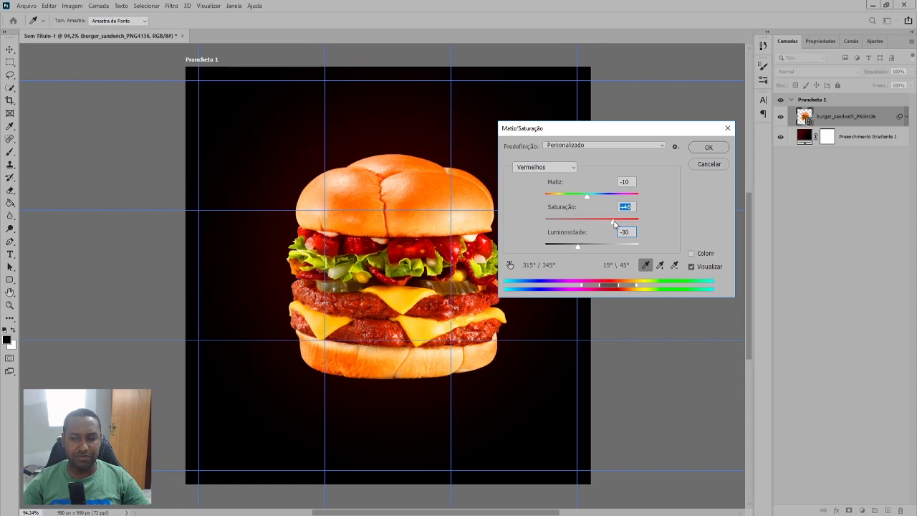
{"action": "left_click", "coordinate": [622, 208]}
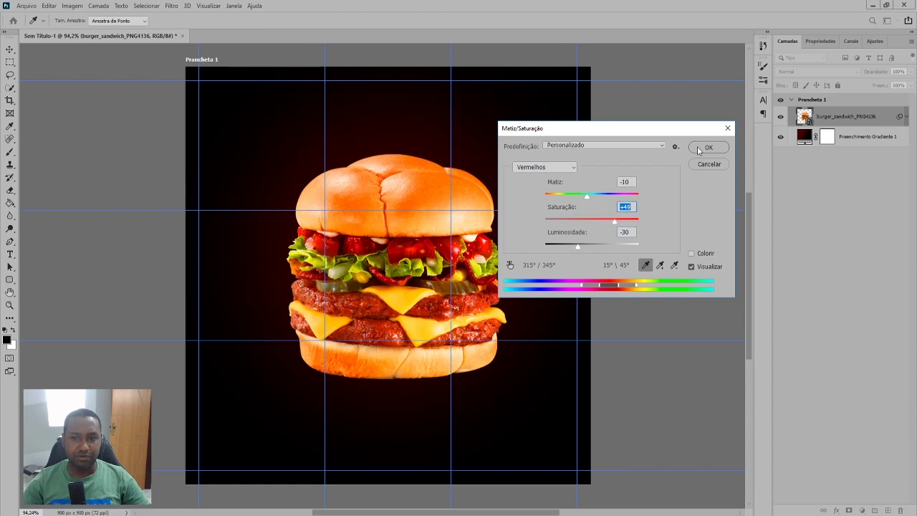
{"action": "left_click_drag", "start_coordinate": [587, 194], "coordinate": [584, 196]}
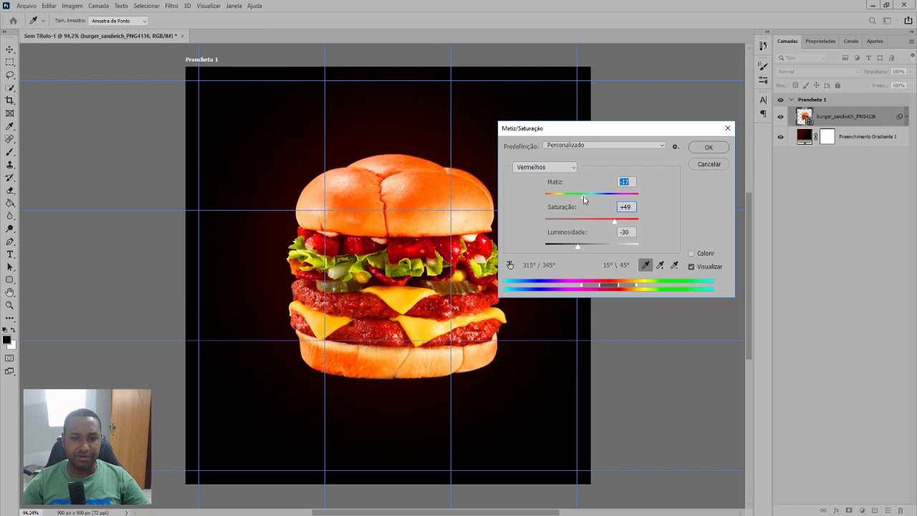
{"action": "left_click", "coordinate": [703, 148]}
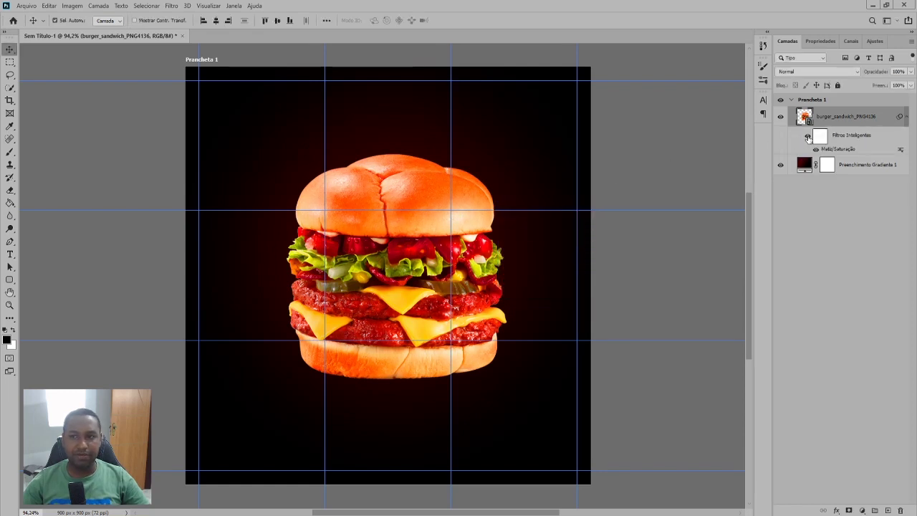
Compare the Hue/Saturation effect on and off, then target its smart filter mask.
{"action": "left_click", "coordinate": [808, 137]}
{"action": "left_click", "coordinate": [809, 137]}
{"action": "left_click", "coordinate": [808, 137]}
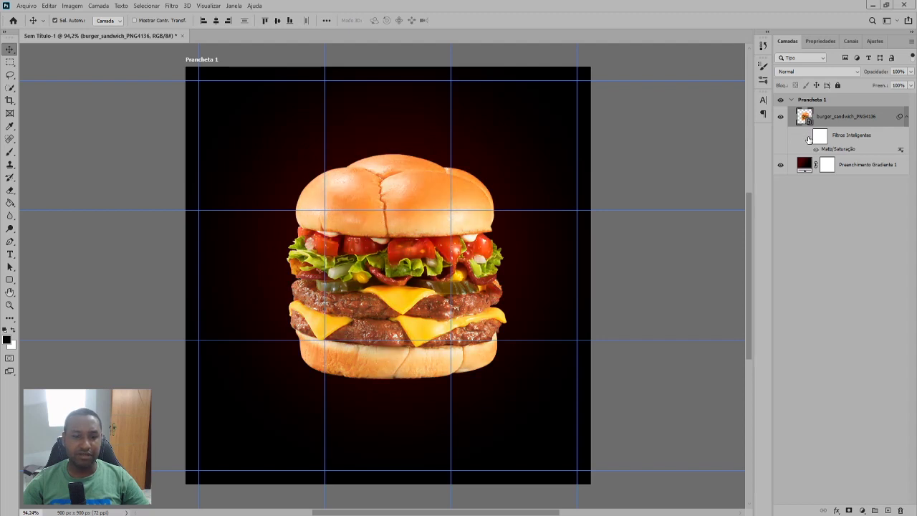
{"action": "left_click", "coordinate": [809, 137]}
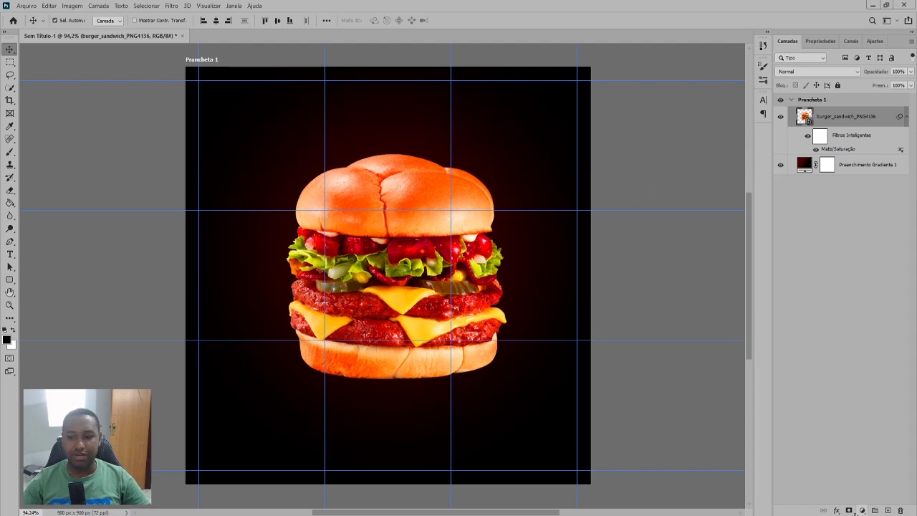
{"action": "left_click", "coordinate": [849, 510]}
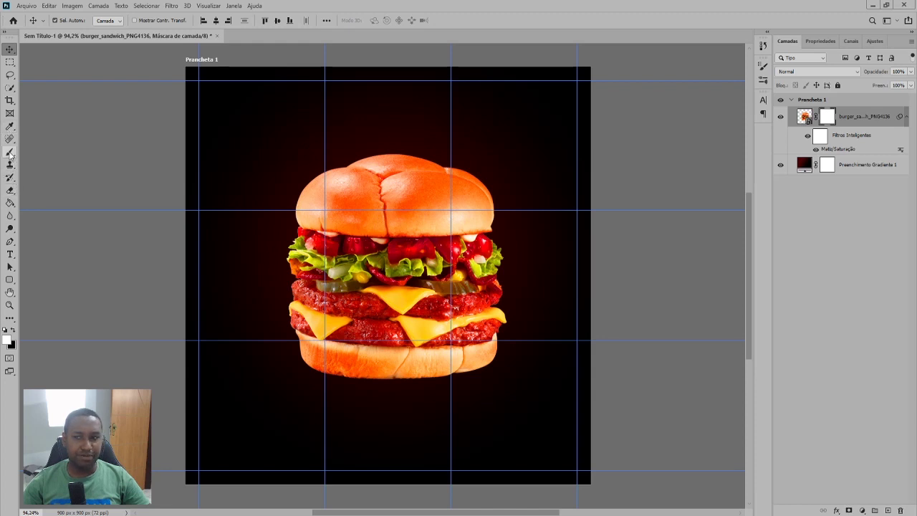
{"action": "key", "text": "ctrl+z"}
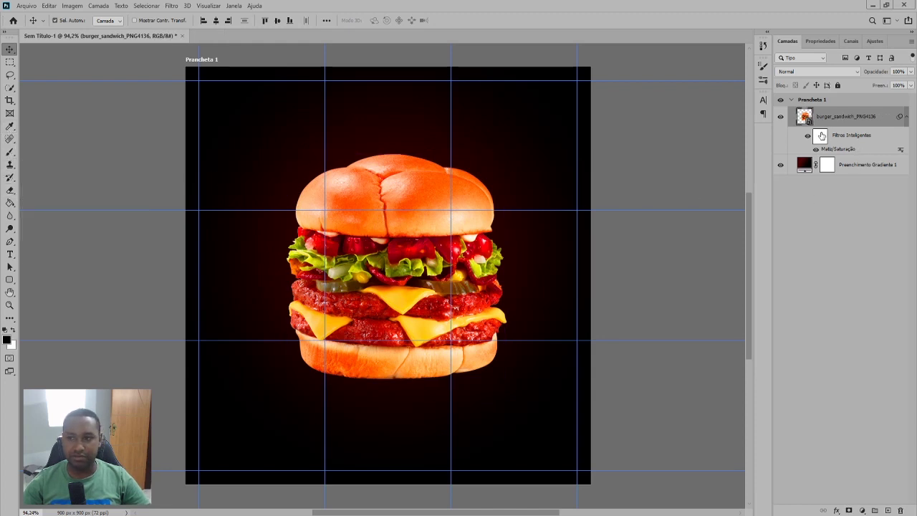
{"action": "left_click", "coordinate": [822, 135]}
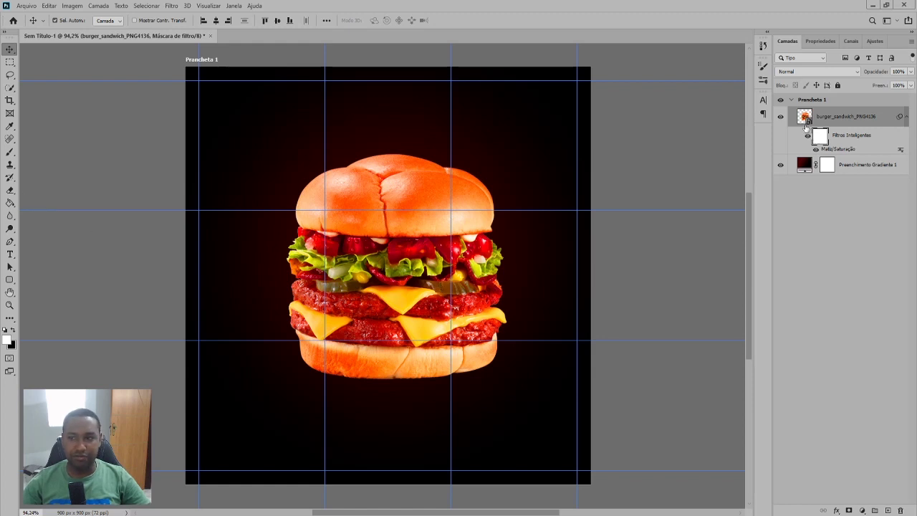
Paint black on the filter mask with a small brush to restore the top patty's brown.
{"action": "key", "text": "b"}
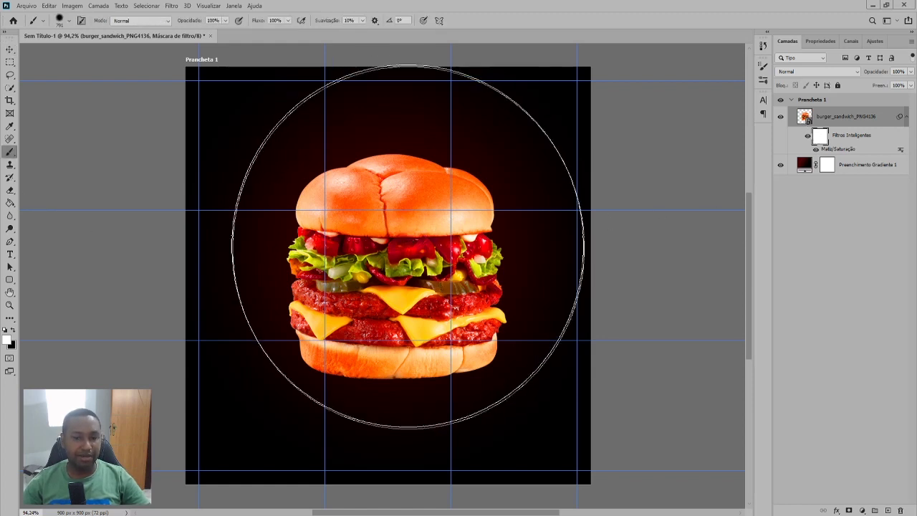
{"action": "key", "text": "bracketleft"}
{"action": "key", "text": "bracketleft"}
{"action": "key", "text": "bracketleft"}
{"action": "key", "text": "bracketleft"}
{"action": "key", "text": "bracketleft"}
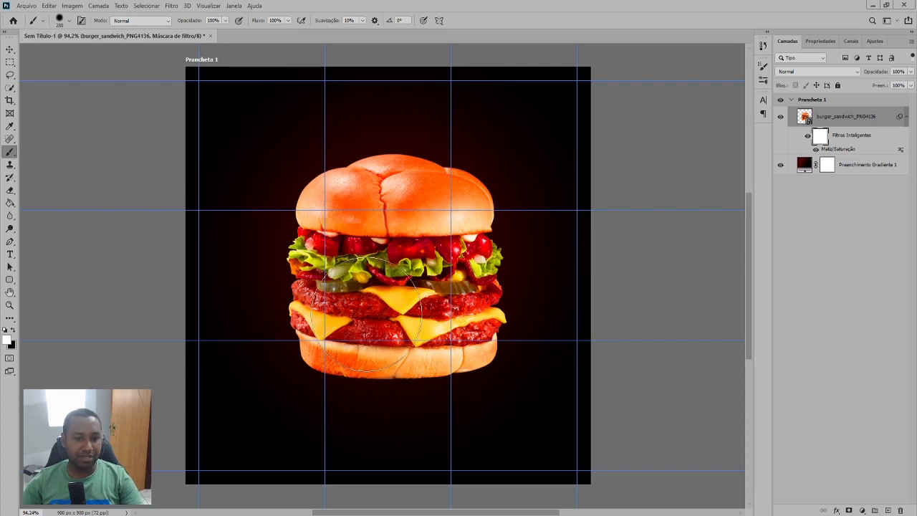
{"action": "key", "text": "x"}
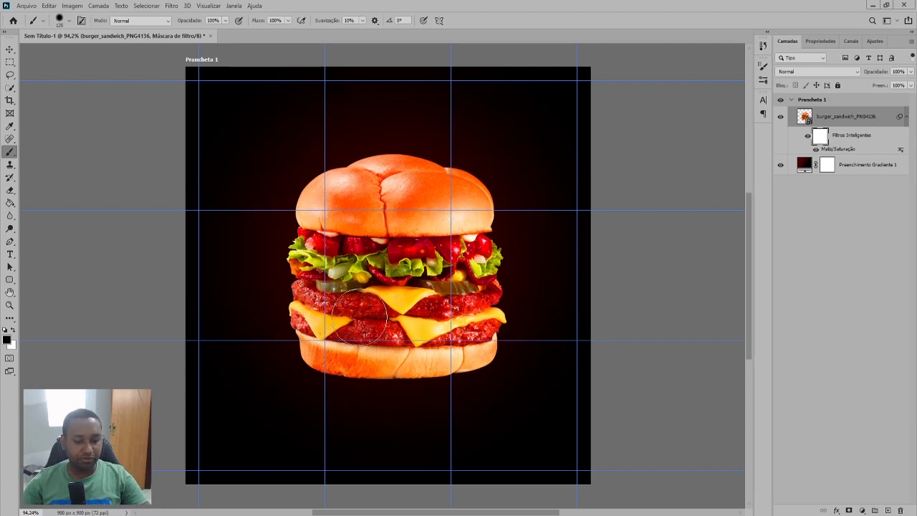
{"action": "key", "text": "bracketleft"}
{"action": "key", "text": "bracketleft"}
{"action": "key", "text": "bracketleft"}
{"action": "left_click_drag", "start_coordinate": [301, 291], "coordinate": [370, 309]}
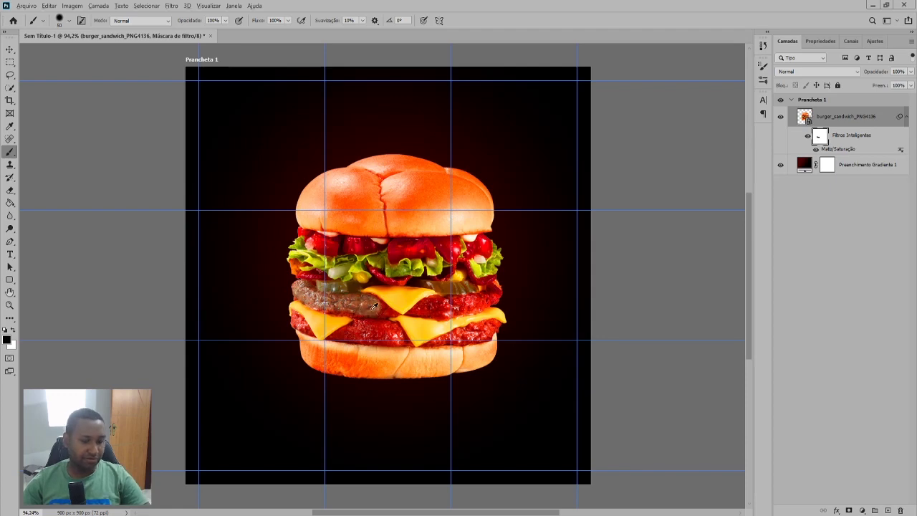
{"action": "scroll", "coordinate": [371, 310], "scroll_direction": "up", "scroll_amount": 5}
{"action": "left_click_drag", "start_coordinate": [372, 314], "coordinate": [385, 298]}
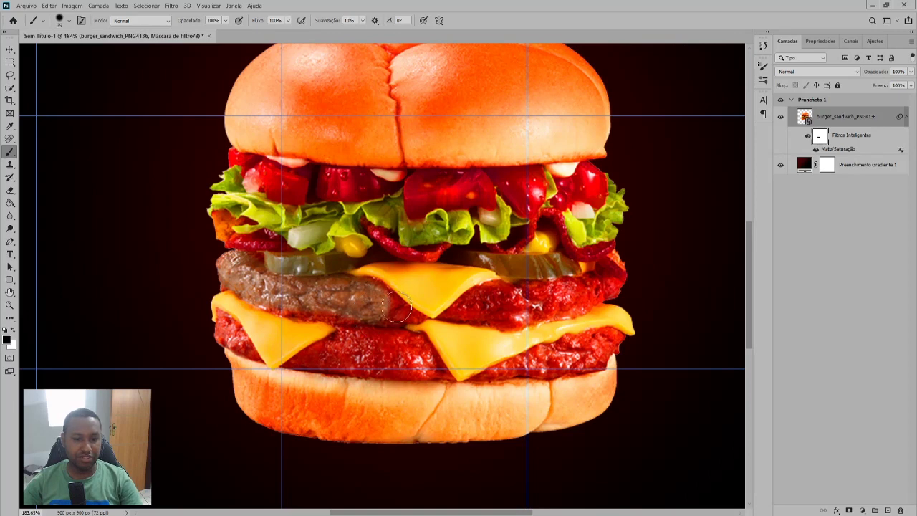
{"action": "key", "text": "bracketleft"}
{"action": "key", "text": "bracketleft"}
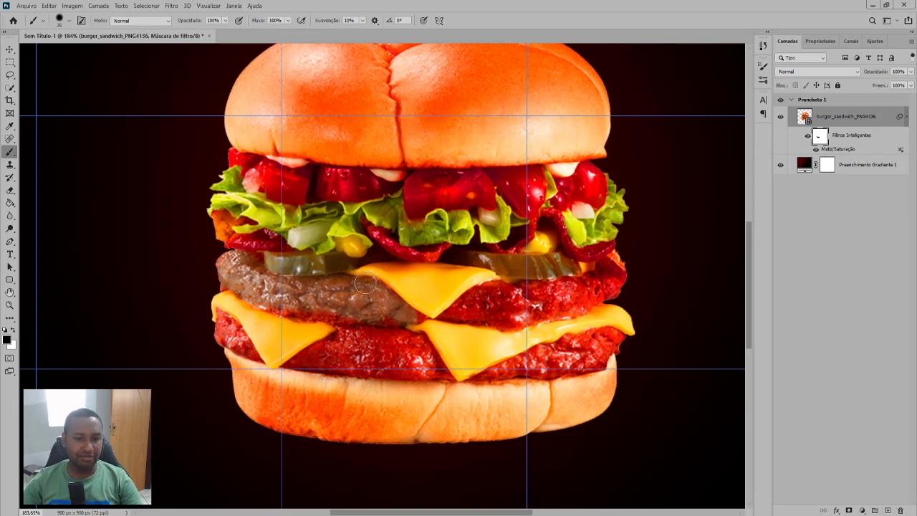
{"action": "mouse_move", "coordinate": [227, 266]}
{"action": "left_mouse_down"}
{"action": "mouse_move", "coordinate": [301, 308]}
{"action": "mouse_move", "coordinate": [362, 321]}
{"action": "mouse_move", "coordinate": [420, 315]}
{"action": "mouse_move", "coordinate": [382, 286]}
{"action": "mouse_move", "coordinate": [452, 322]}
{"action": "mouse_move", "coordinate": [430, 315]}
{"action": "mouse_move", "coordinate": [495, 288]}
{"action": "mouse_move", "coordinate": [618, 282]}
{"action": "mouse_move", "coordinate": [563, 308]}
{"action": "mouse_move", "coordinate": [513, 315]}
{"action": "mouse_move", "coordinate": [522, 298]}
{"action": "mouse_move", "coordinate": [486, 312]}
{"action": "left_mouse_up"}
{"action": "mouse_move", "coordinate": [565, 302]}
{"action": "left_mouse_down"}
{"action": "mouse_move", "coordinate": [588, 308]}
{"action": "mouse_move", "coordinate": [407, 308]}
{"action": "left_mouse_up"}
Paint out the red tint on the lower patty.
{"action": "scroll", "coordinate": [406, 308], "scroll_direction": "down", "scroll_amount": 1}
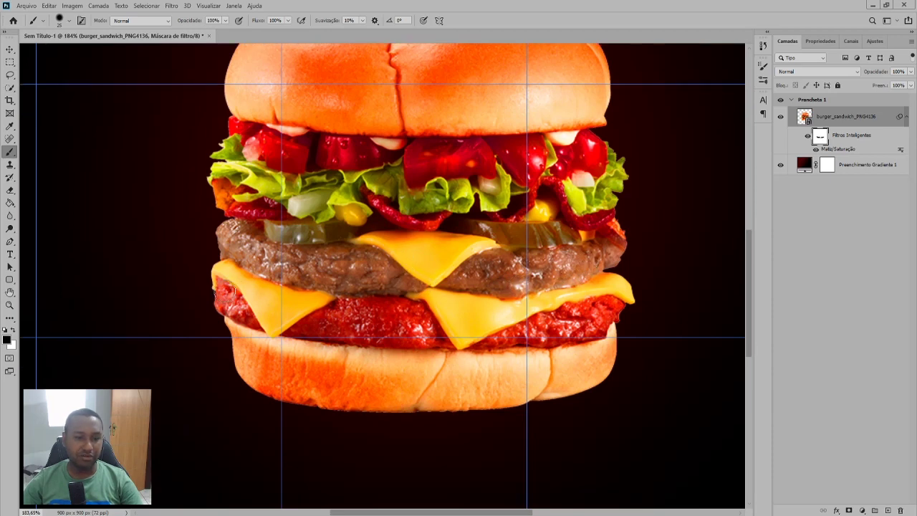
{"action": "mouse_move", "coordinate": [214, 289]}
{"action": "left_mouse_down"}
{"action": "mouse_move", "coordinate": [241, 313]}
{"action": "mouse_move", "coordinate": [229, 315]}
{"action": "mouse_move", "coordinate": [294, 331]}
{"action": "mouse_move", "coordinate": [344, 308]}
{"action": "mouse_move", "coordinate": [402, 305]}
{"action": "mouse_move", "coordinate": [350, 308]}
{"action": "left_mouse_up"}
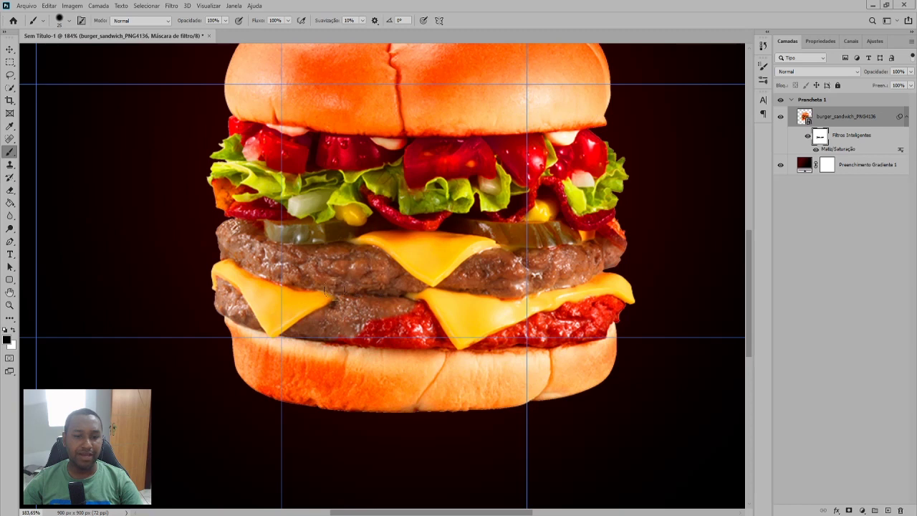
{"action": "mouse_move", "coordinate": [351, 344]}
{"action": "left_mouse_down"}
{"action": "mouse_move", "coordinate": [358, 332]}
{"action": "mouse_move", "coordinate": [395, 326]}
{"action": "mouse_move", "coordinate": [383, 320]}
{"action": "mouse_move", "coordinate": [423, 312]}
{"action": "mouse_move", "coordinate": [439, 338]}
{"action": "mouse_move", "coordinate": [323, 331]}
{"action": "mouse_move", "coordinate": [459, 337]}
{"action": "left_mouse_up"}
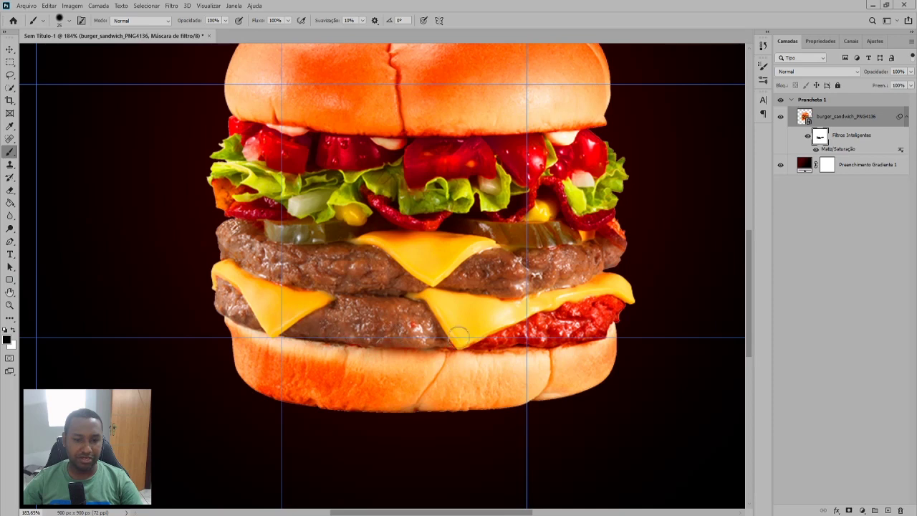
{"action": "scroll", "coordinate": [440, 307], "scroll_direction": "down", "scroll_amount": 3}
{"action": "scroll", "coordinate": [440, 308], "scroll_direction": "down", "scroll_amount": 1}
{"action": "scroll", "coordinate": [443, 303], "scroll_direction": "down", "scroll_amount": 2}
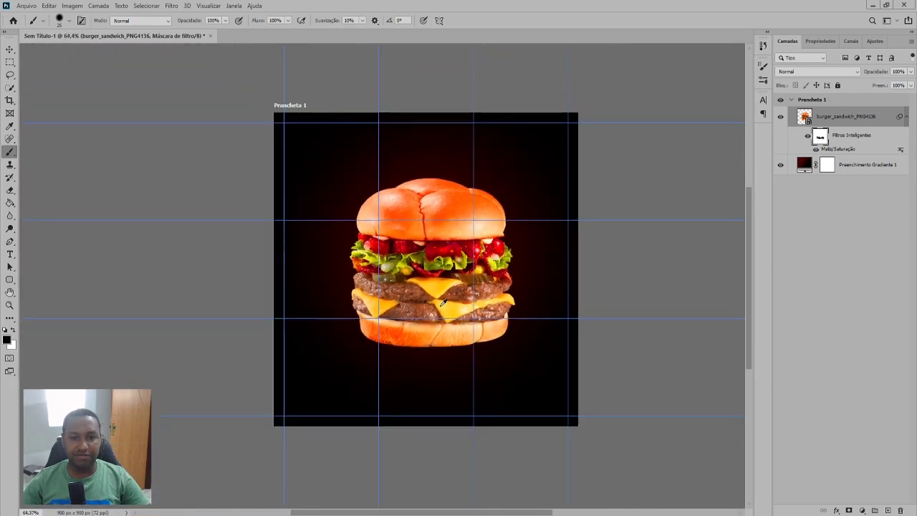
Toggle the burger's Hue/Saturation smart filter off and on to compare the result.
{"action": "left_click", "coordinate": [805, 137]}
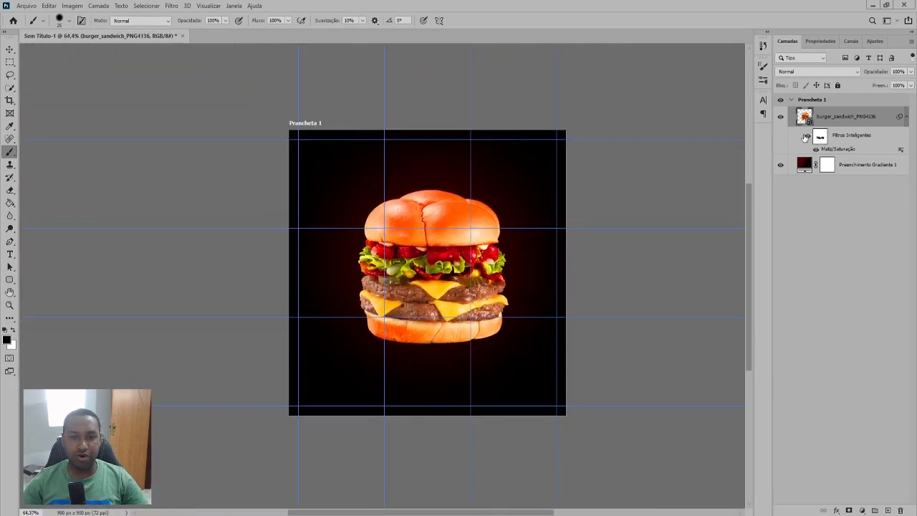
{"action": "left_click", "coordinate": [807, 137]}
{"action": "left_click", "coordinate": [807, 137]}
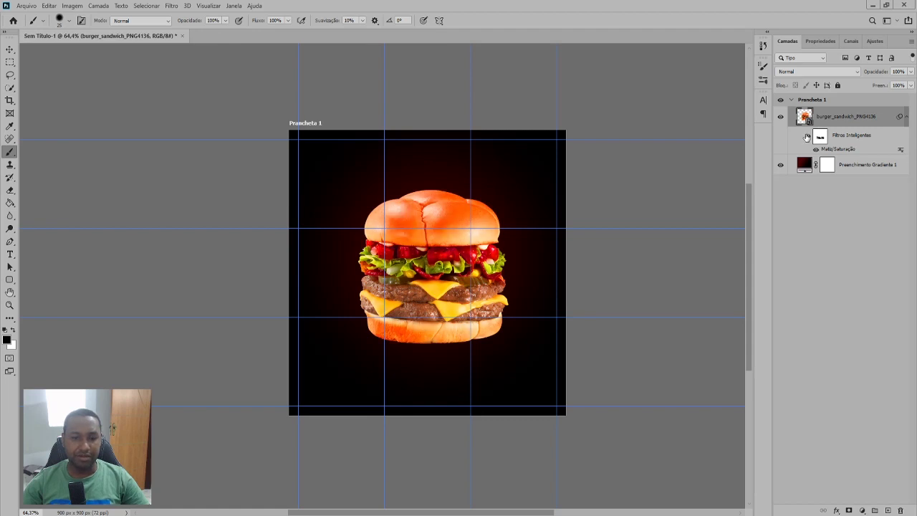
{"action": "left_click", "coordinate": [807, 137]}
{"action": "left_click", "coordinate": [807, 137]}
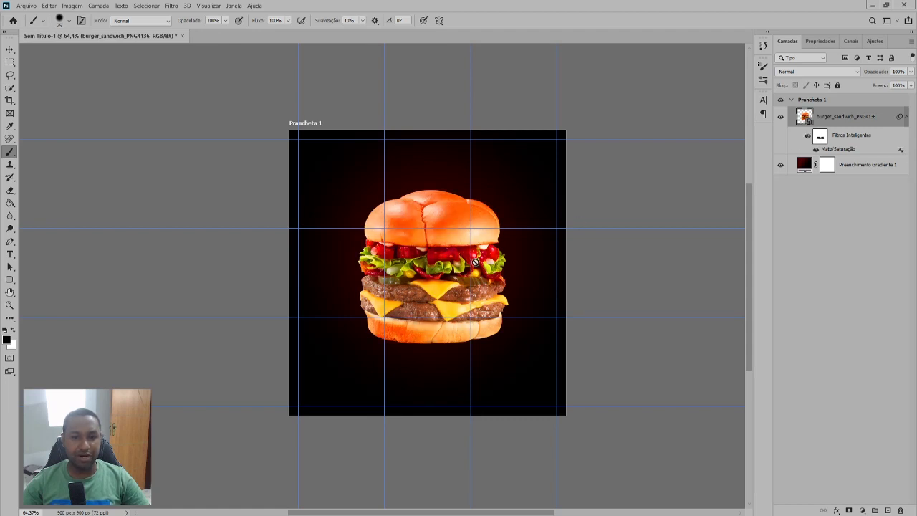
Open the Gradient Fill layer's settings and increase its Scale.
{"action": "left_click", "coordinate": [10, 50]}
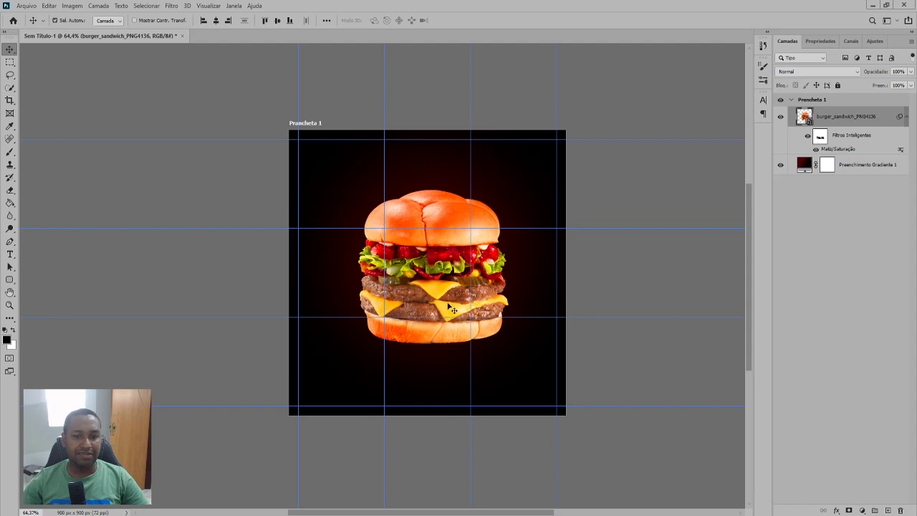
{"action": "scroll", "coordinate": [455, 304], "scroll_direction": "down", "scroll_amount": 1}
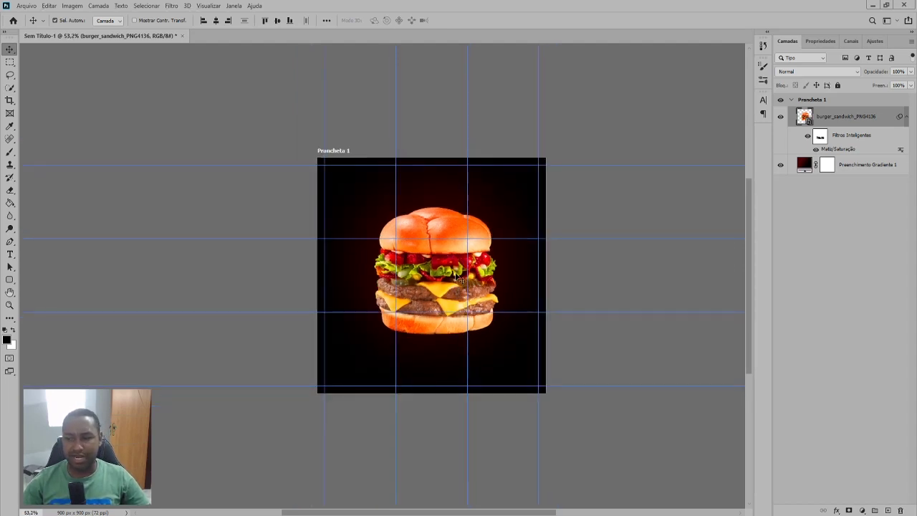
{"action": "left_click", "coordinate": [528, 280]}
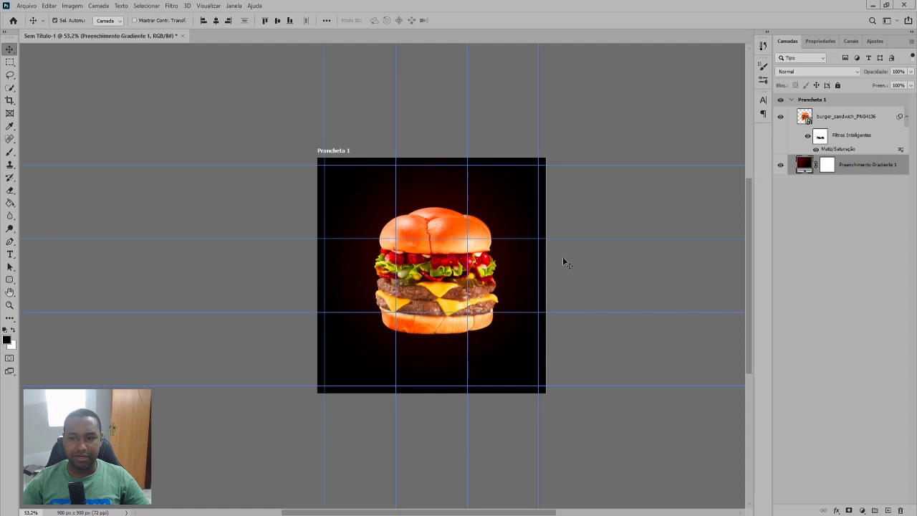
{"action": "double_click", "coordinate": [803, 164]}
{"action": "left_click", "coordinate": [503, 173]}
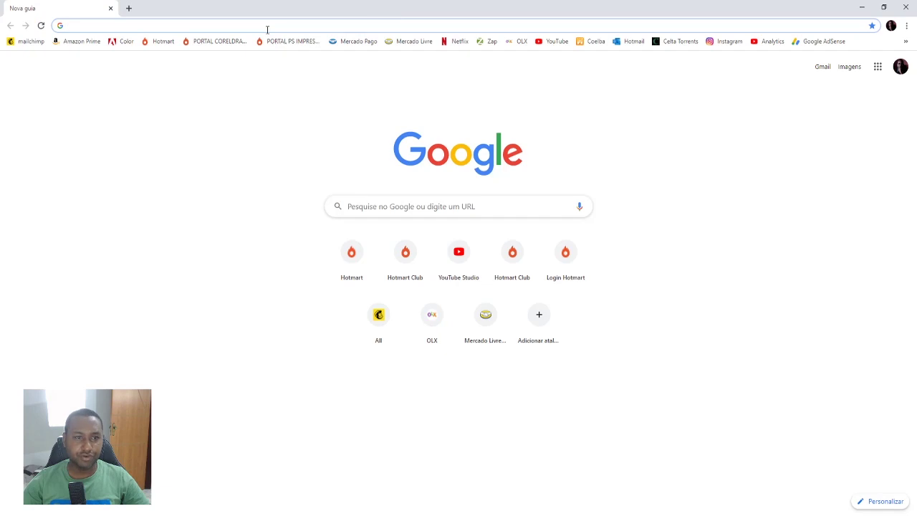
Search Google Images for 'fogo png' and copy the fire-and-sparks-on-black picture.
{"action": "type", "text": "fogo "}
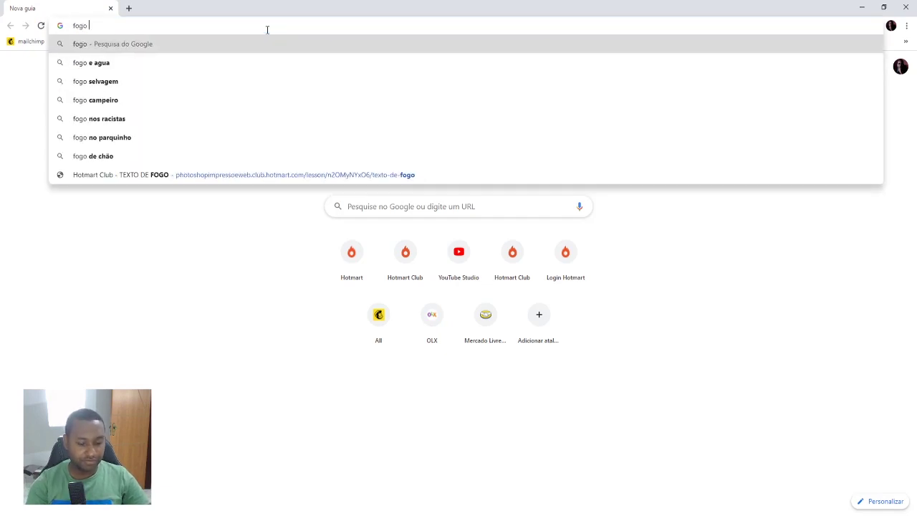
{"action": "type", "text": "png"}
{"action": "key", "text": "Return"}
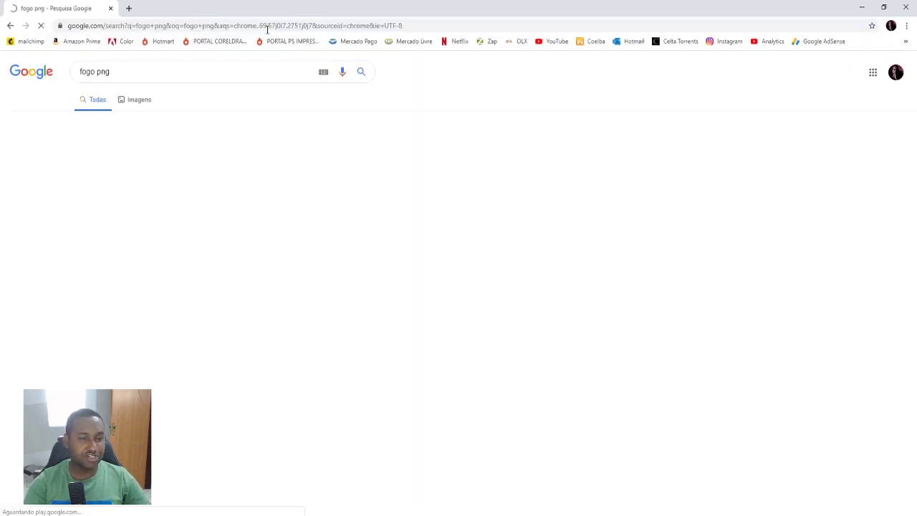
{"action": "left_click", "coordinate": [134, 144]}
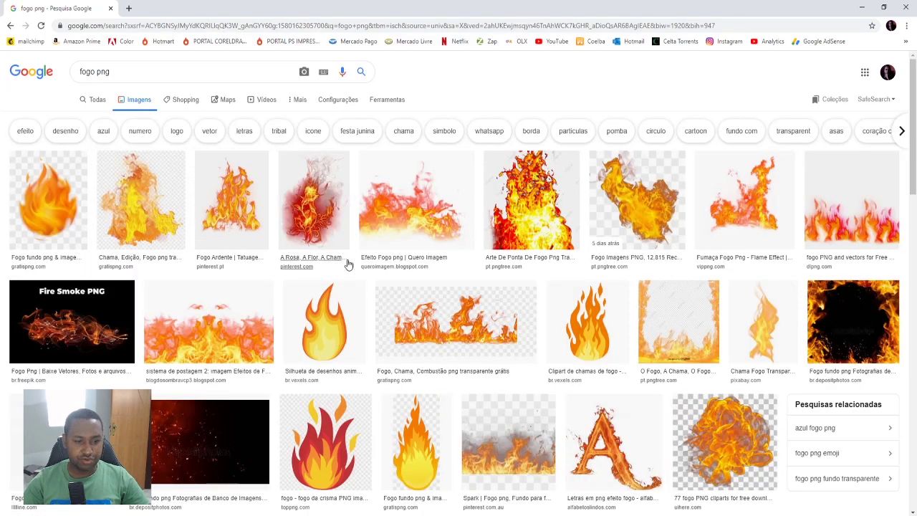
{"action": "scroll", "coordinate": [368, 264], "scroll_direction": "down", "scroll_amount": 5}
{"action": "left_click", "coordinate": [369, 265]}
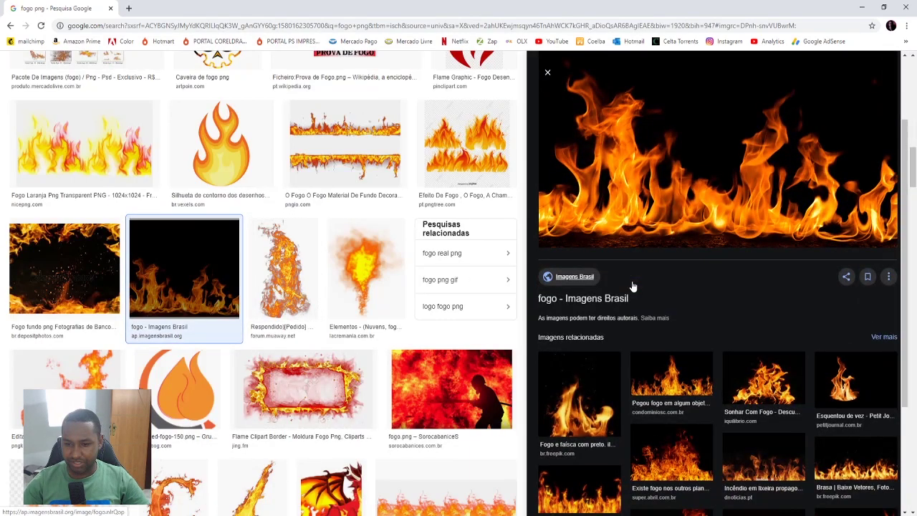
{"action": "scroll", "coordinate": [633, 286], "scroll_direction": "down", "scroll_amount": 2}
{"action": "left_click", "coordinate": [595, 312]}
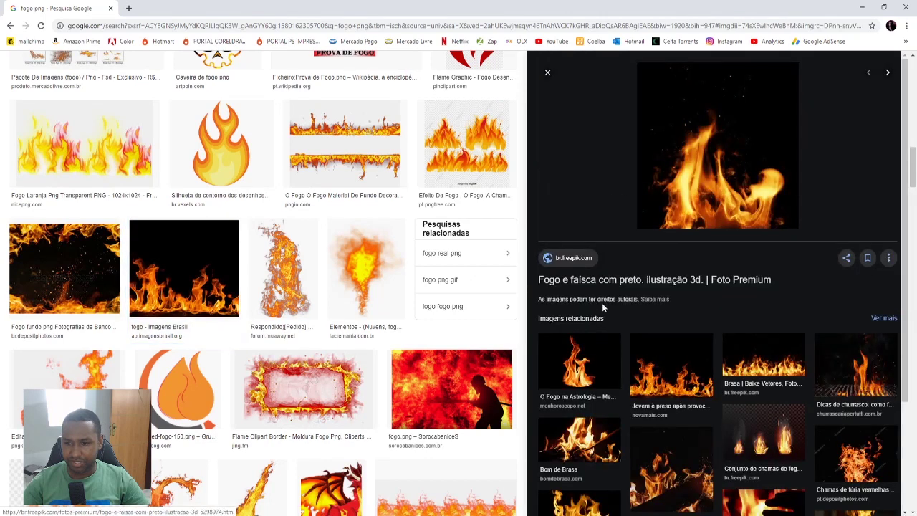
{"action": "mouse_move", "coordinate": [717, 151]}
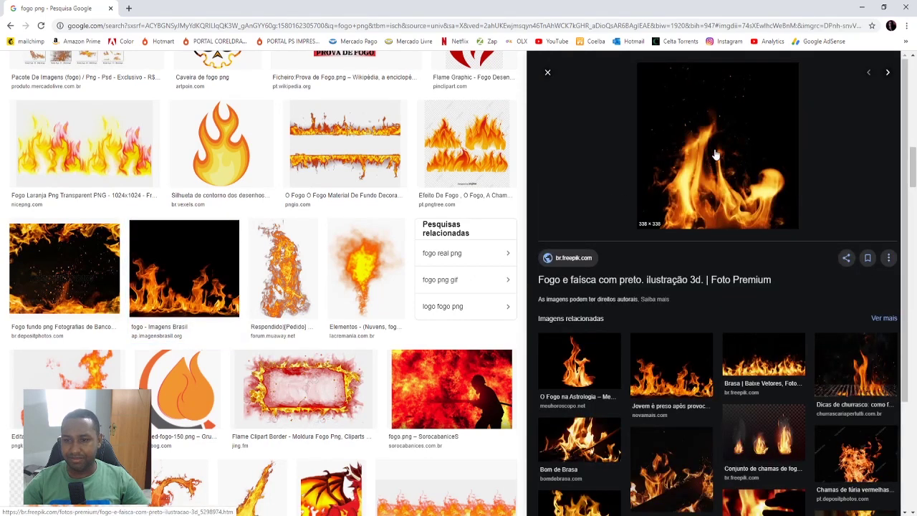
{"action": "right_click", "coordinate": [716, 154]}
{"action": "left_click", "coordinate": [747, 258]}
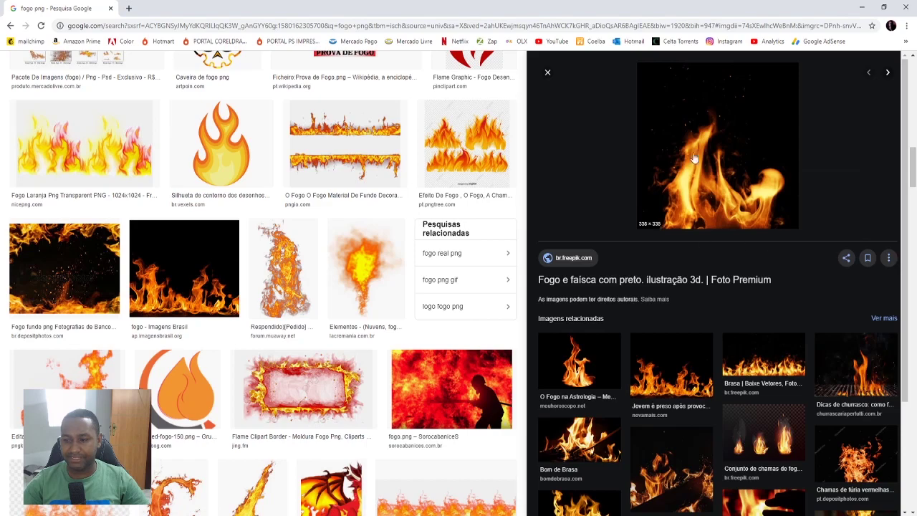
Paste the fire image, blend it with Divisão mode, and place it upper-left of the burger.
{"action": "key", "text": "alt+Tab"}
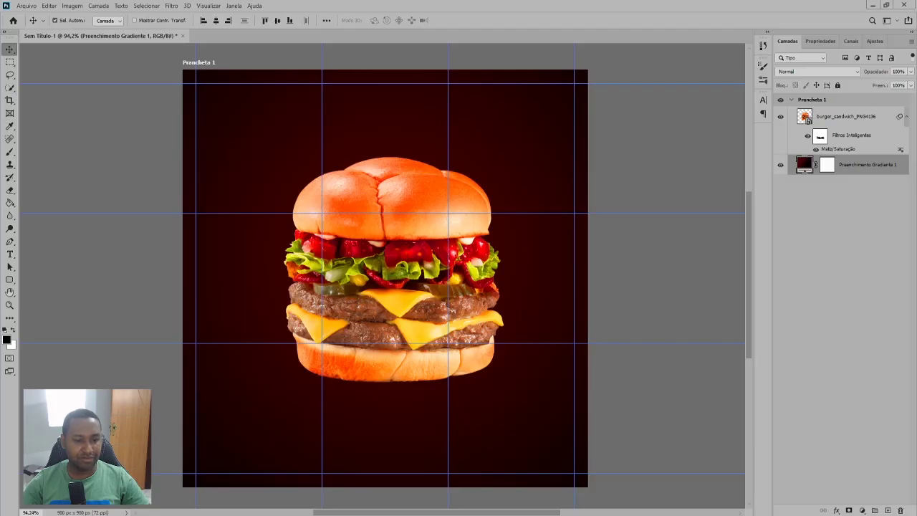
{"action": "key", "text": "ctrl+v"}
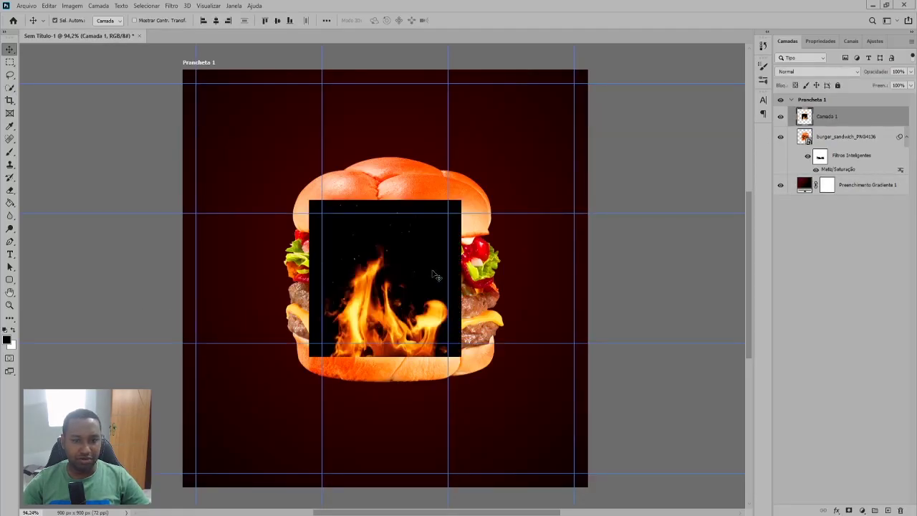
{"action": "left_click_drag", "start_coordinate": [428, 268], "coordinate": [528, 195]}
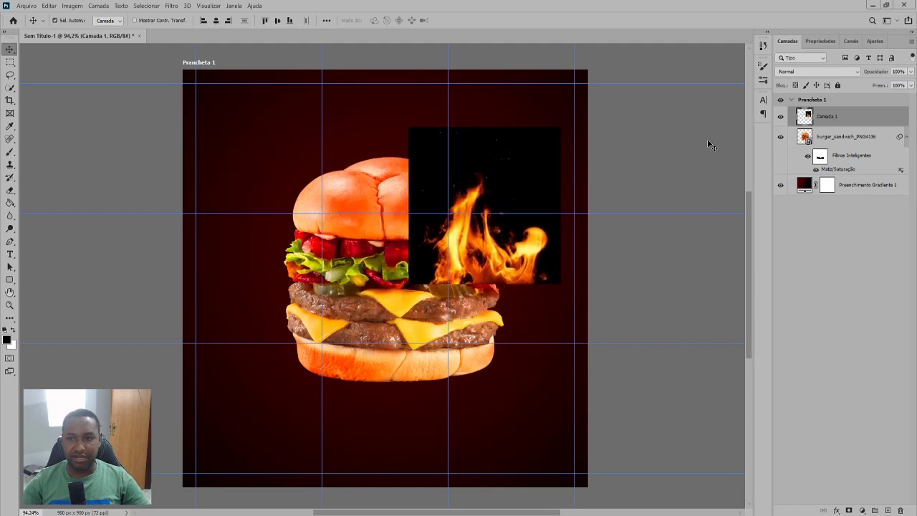
{"action": "left_click", "coordinate": [784, 74]}
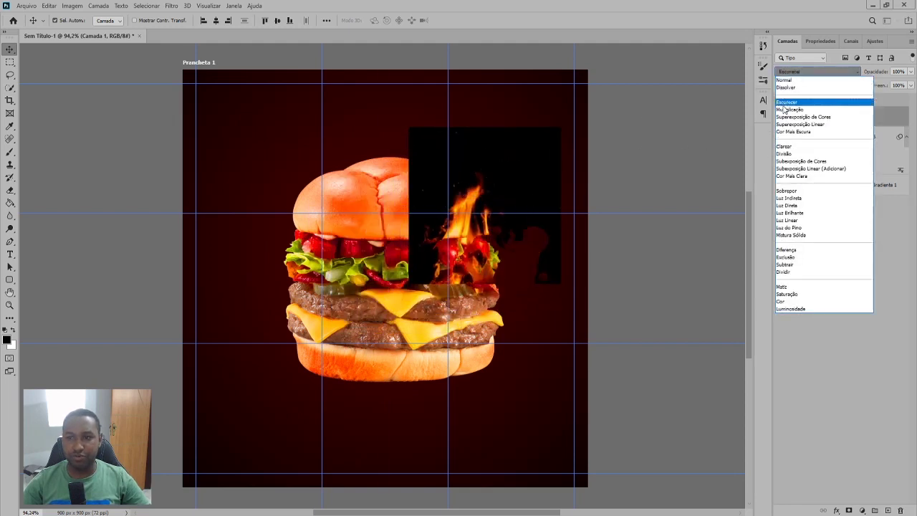
{"action": "left_click", "coordinate": [784, 154]}
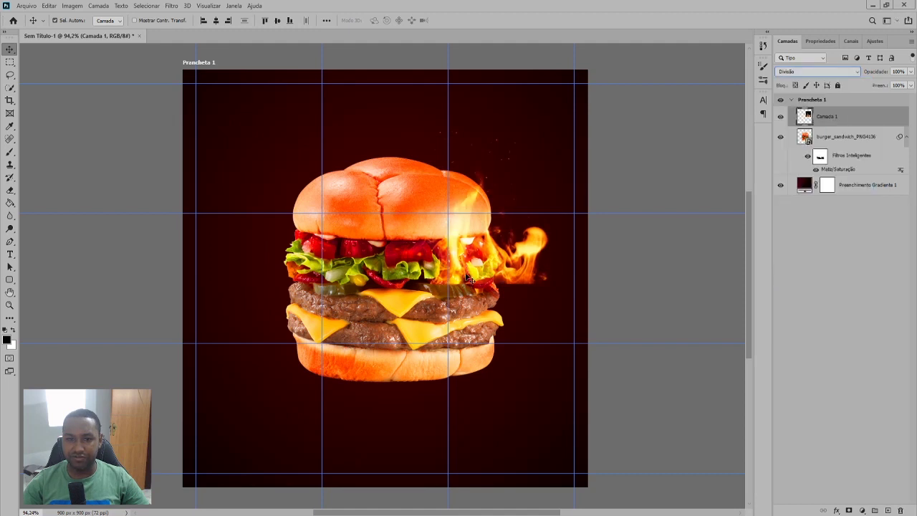
{"action": "left_click_drag", "start_coordinate": [505, 276], "coordinate": [327, 221]}
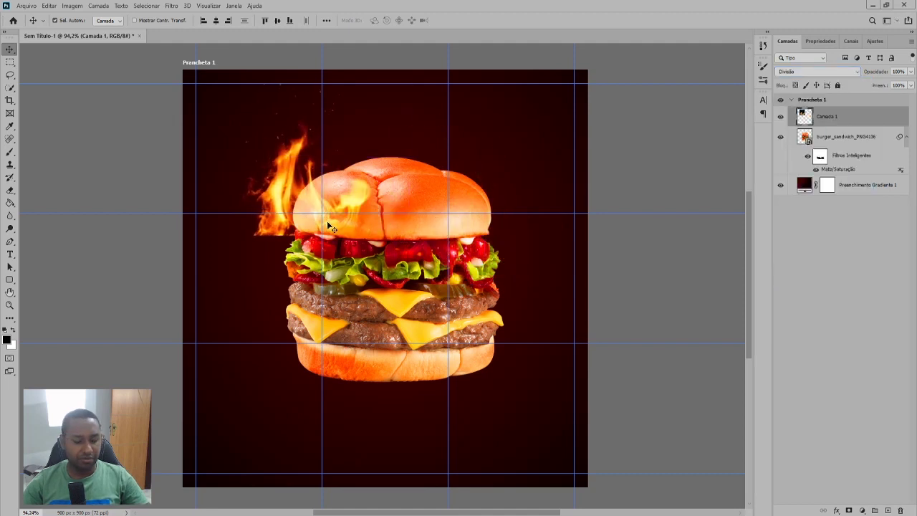
Tilt the flame, move its layer behind the burger, and enlarge it.
{"action": "key", "text": "ctrl+t"}
{"action": "left_click_drag", "start_coordinate": [391, 241], "coordinate": [431, 193]}
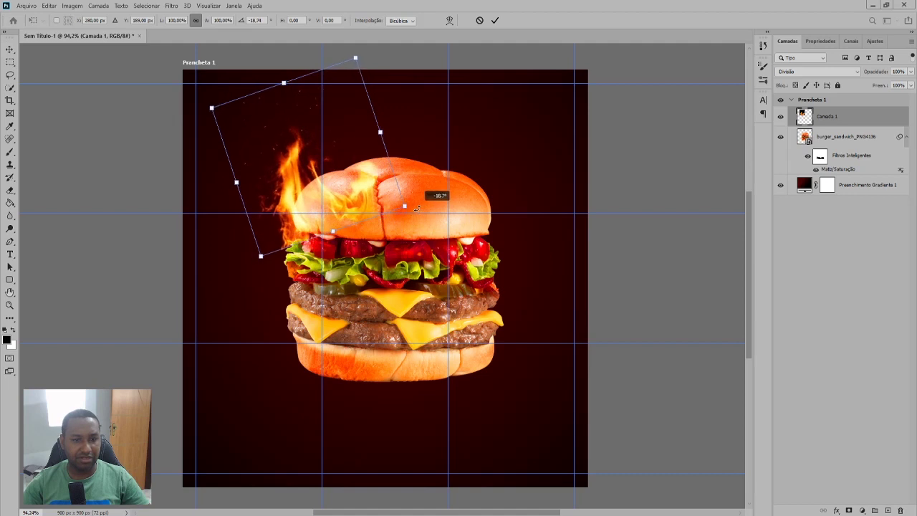
{"action": "key", "text": "Return"}
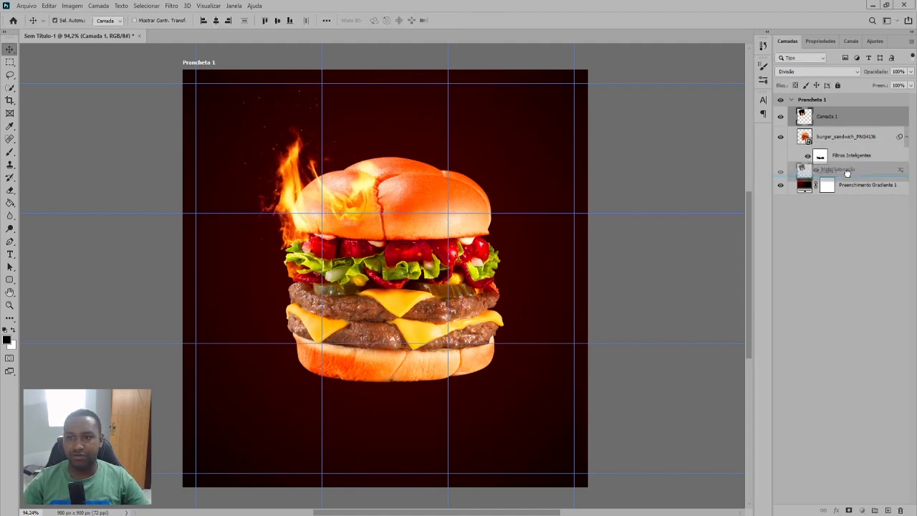
{"action": "left_click_drag", "start_coordinate": [832, 122], "coordinate": [831, 177]}
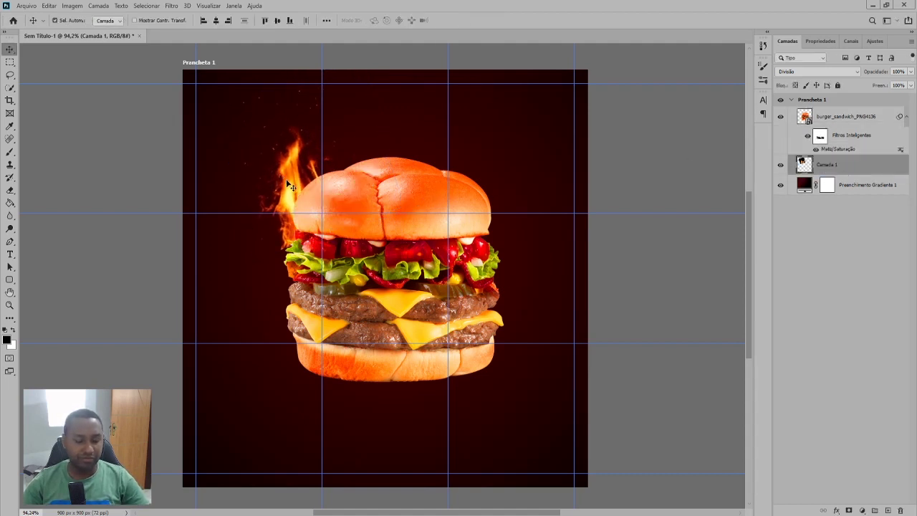
{"action": "key", "text": "ctrl+t"}
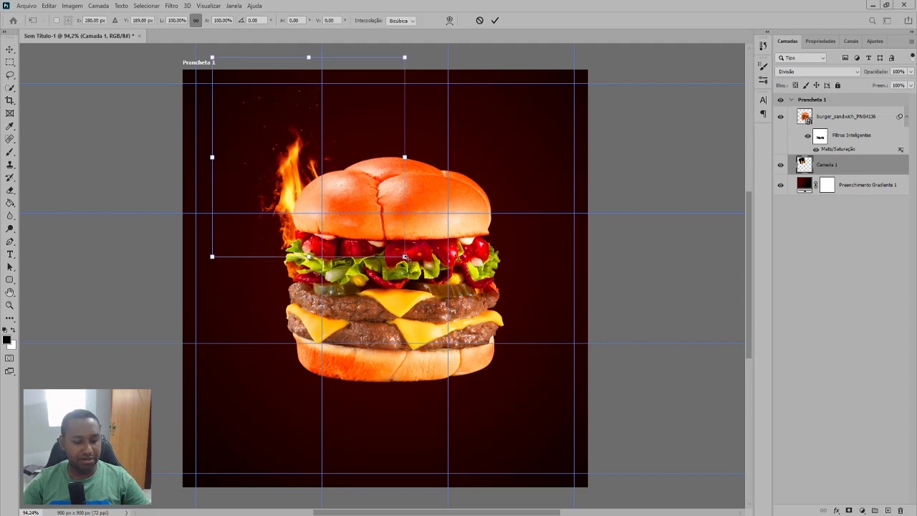
{"action": "left_click_drag", "start_coordinate": [406, 256], "coordinate": [470, 276]}
{"action": "key", "text": "Return"}
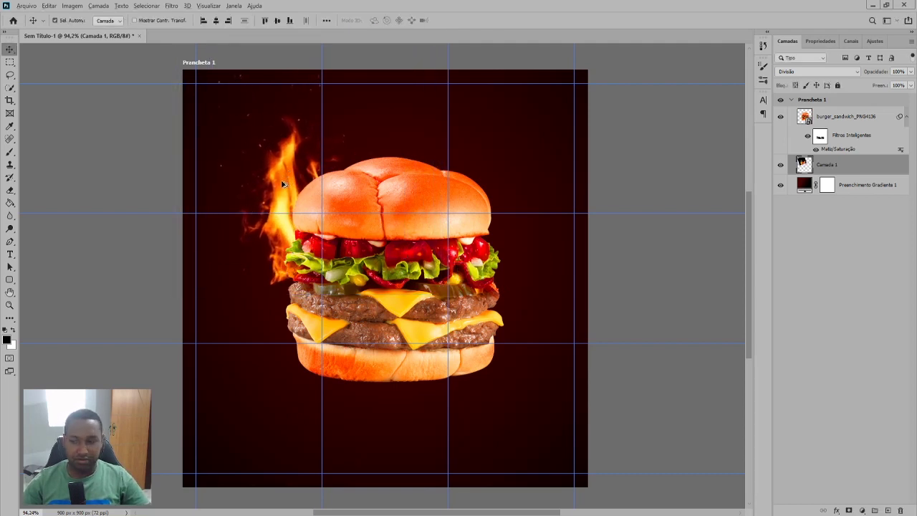
Duplicate the flame to the burger's right side, flipped horizontally.
{"action": "left_click_drag", "start_coordinate": [282, 185], "coordinate": [439, 191]}
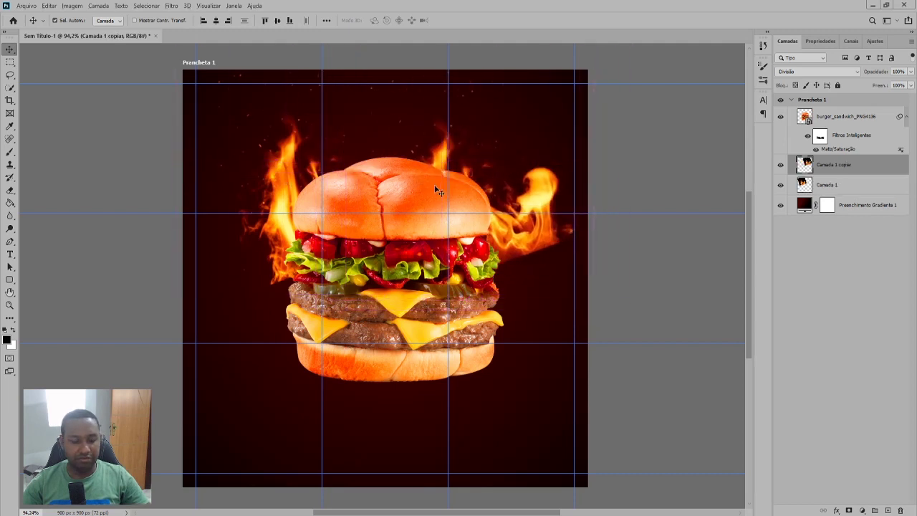
{"action": "key", "text": "ctrl+t"}
{"action": "right_click", "coordinate": [541, 197]}
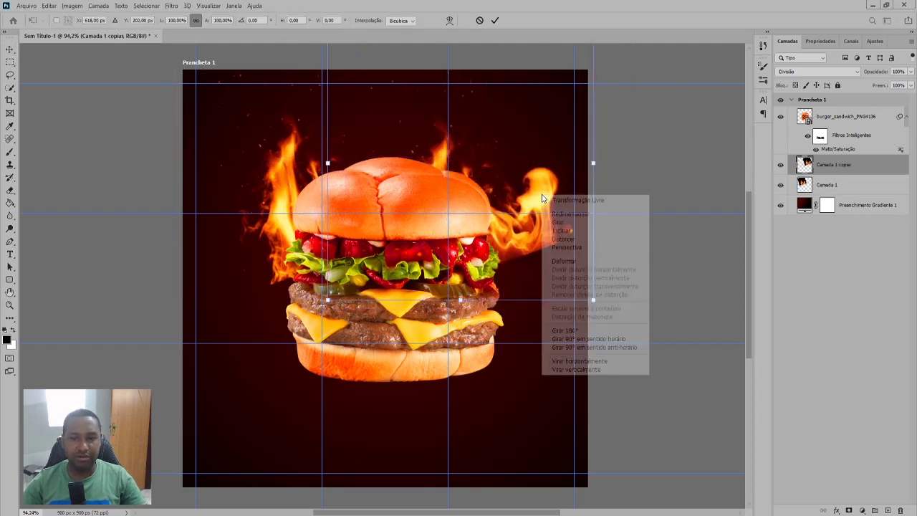
{"action": "left_click", "coordinate": [577, 361]}
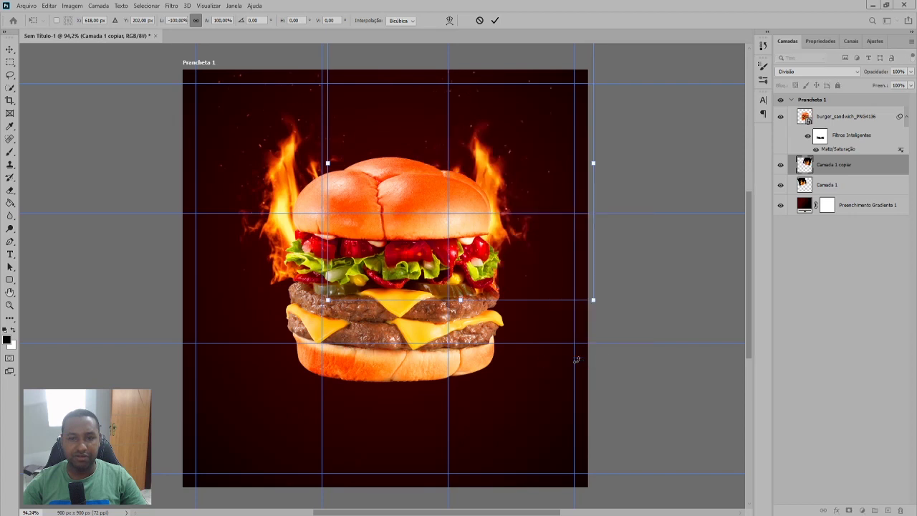
{"action": "left_click_drag", "start_coordinate": [478, 157], "coordinate": [495, 219]}
{"action": "key", "text": "Return"}
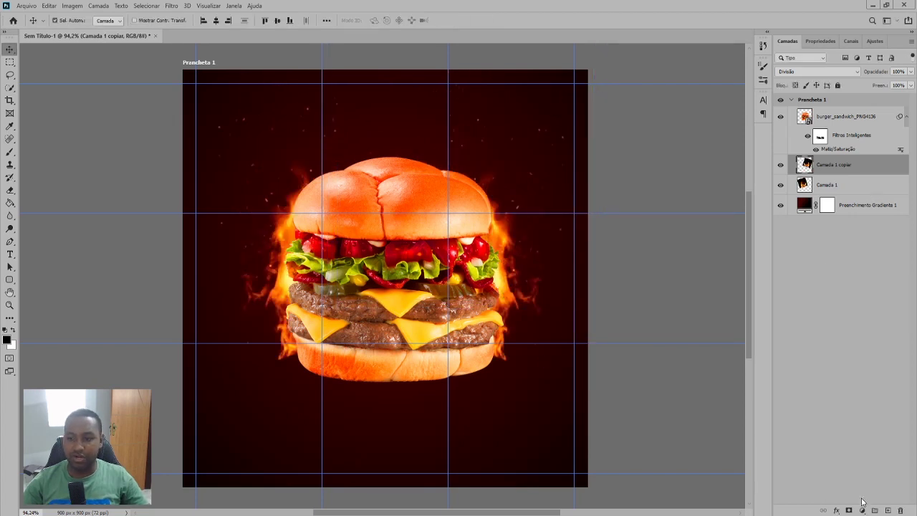
Mask both flame layers and paint out flame overlapping the burger with a 178 px brush.
{"action": "left_click", "coordinate": [848, 511]}
{"action": "left_click", "coordinate": [829, 187]}
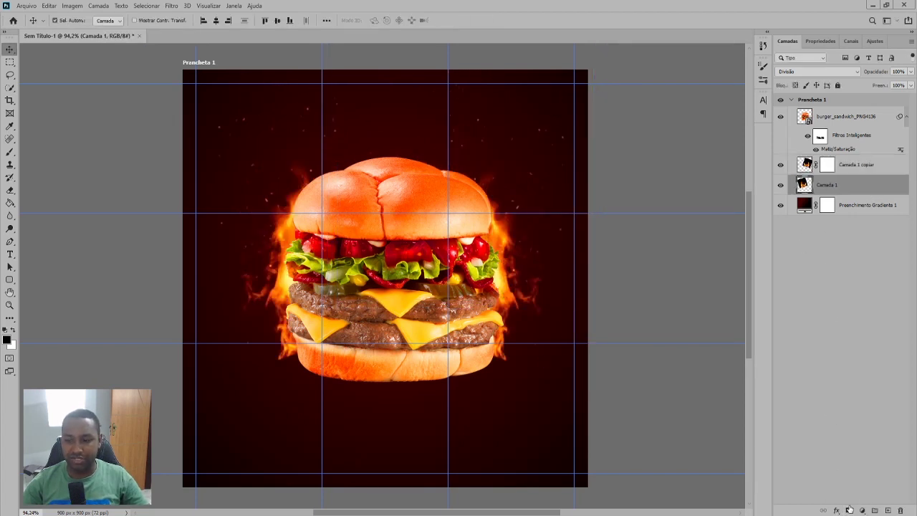
{"action": "left_click", "coordinate": [850, 510]}
{"action": "left_click", "coordinate": [826, 166]}
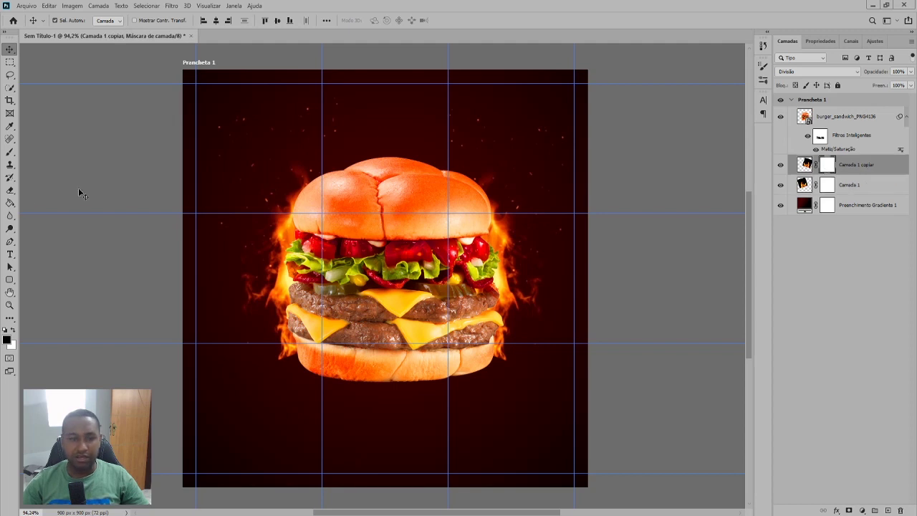
{"action": "left_click", "coordinate": [10, 152]}
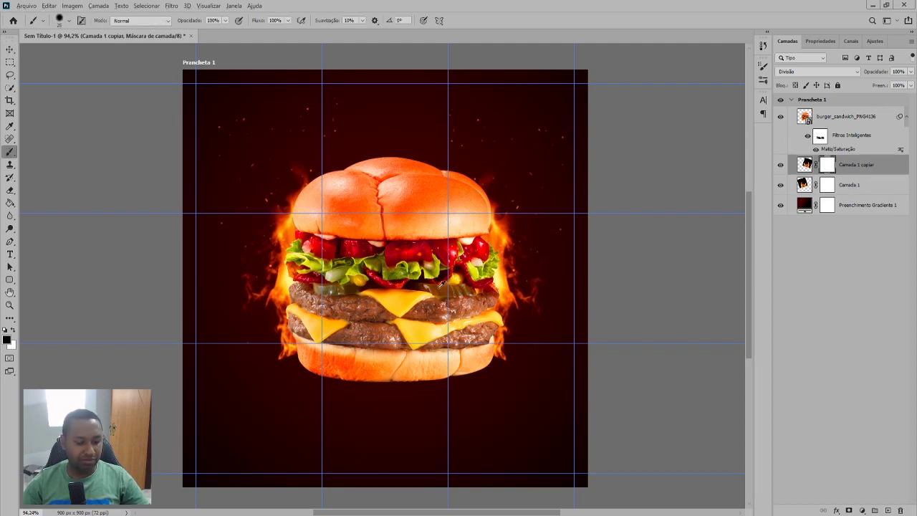
{"action": "left_click_drag", "start_coordinate": [436, 291], "coordinate": [459, 302]}
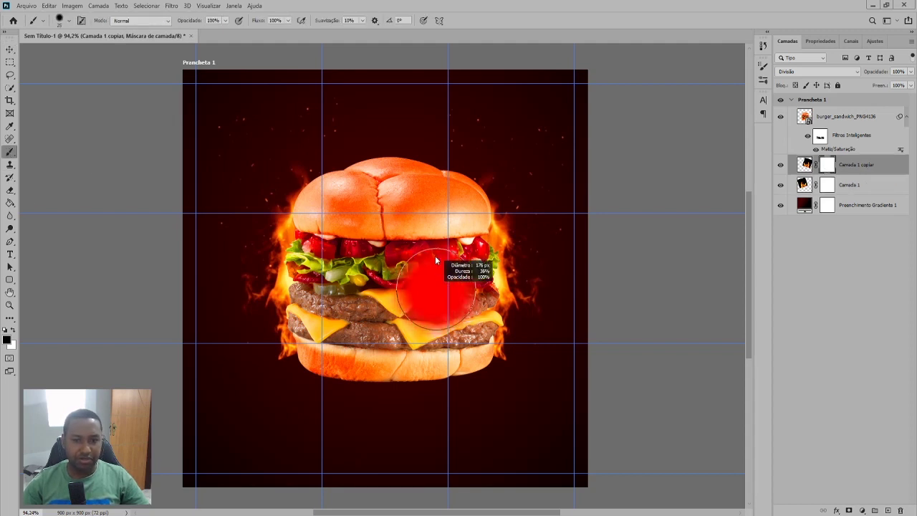
{"action": "left_click_drag", "start_coordinate": [446, 351], "coordinate": [434, 230]}
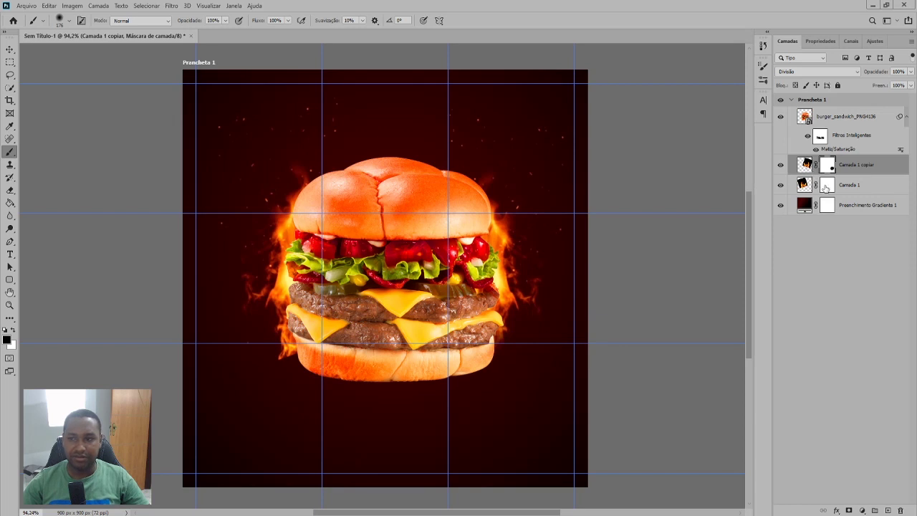
{"action": "left_click", "coordinate": [827, 186]}
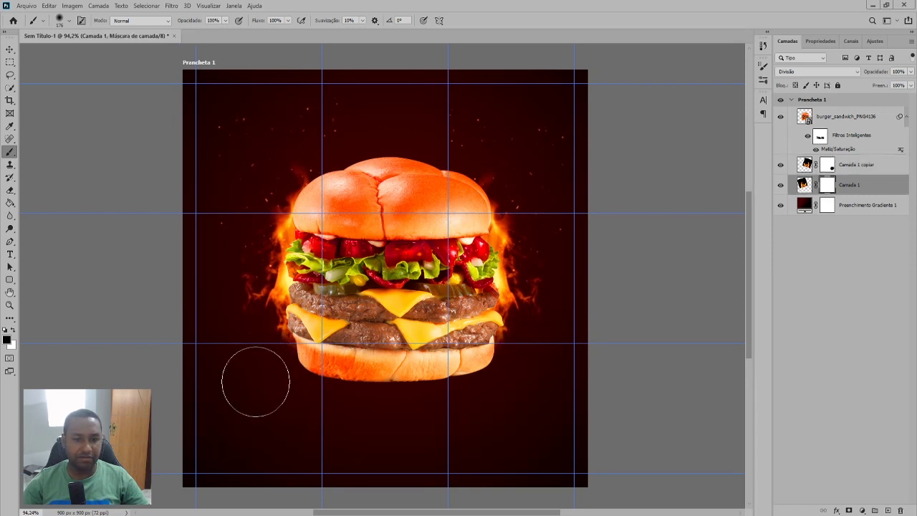
Place a flame copy below the burger, flipped vertically.
{"action": "key", "text": "v"}
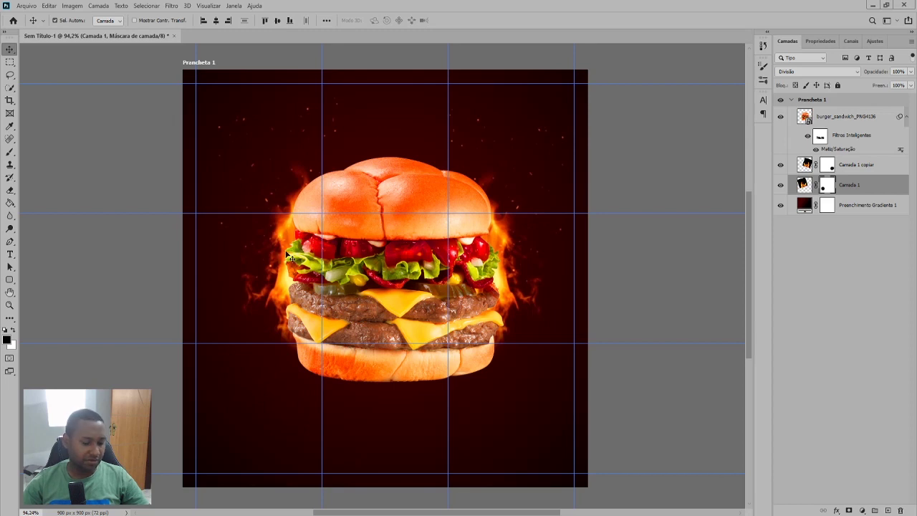
{"action": "left_click_drag", "start_coordinate": [290, 256], "coordinate": [321, 337]}
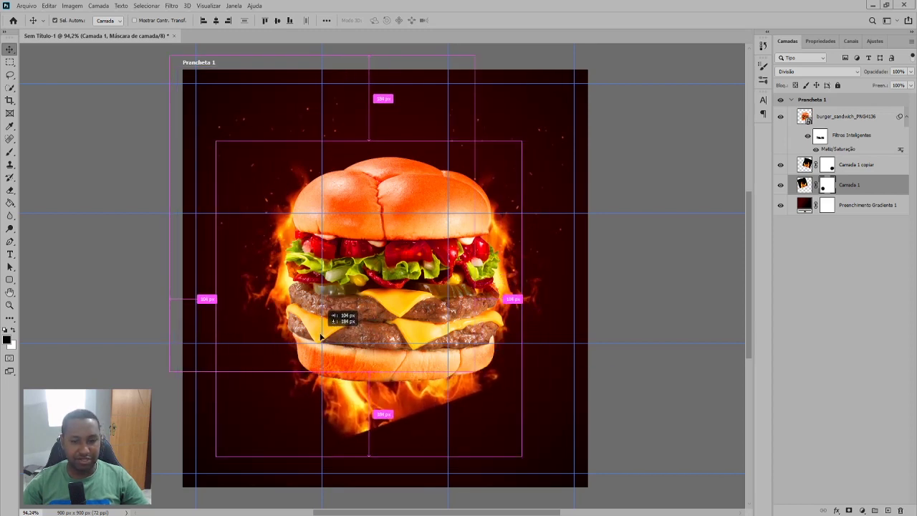
{"action": "key", "text": "ctrl+t"}
{"action": "right_click", "coordinate": [374, 415]}
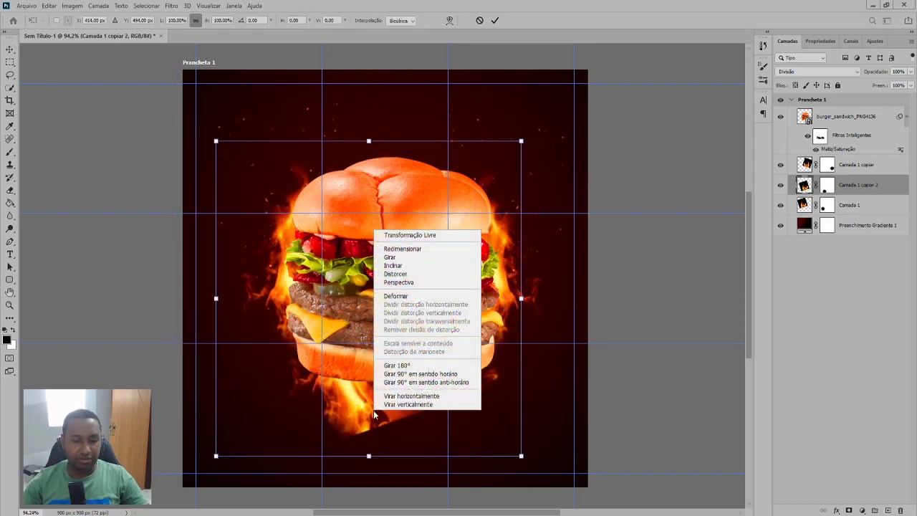
{"action": "left_click", "coordinate": [385, 406]}
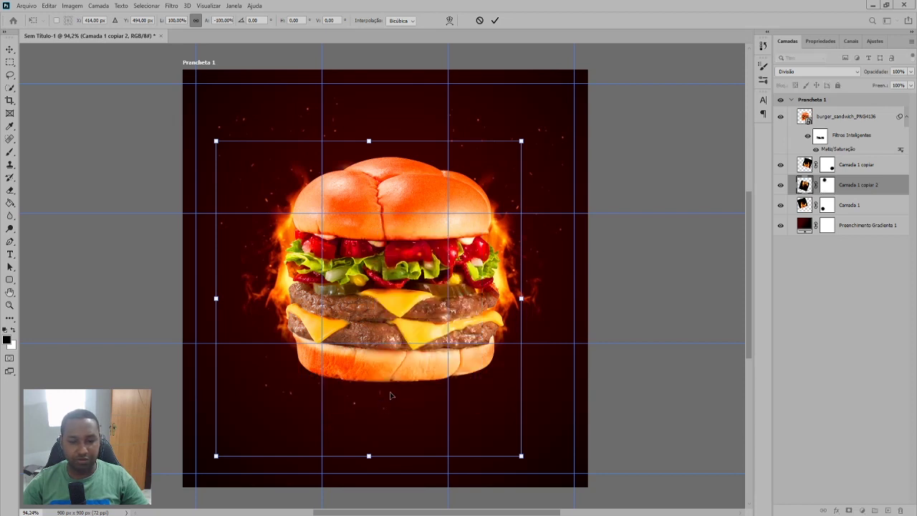
{"action": "key", "text": "Return"}
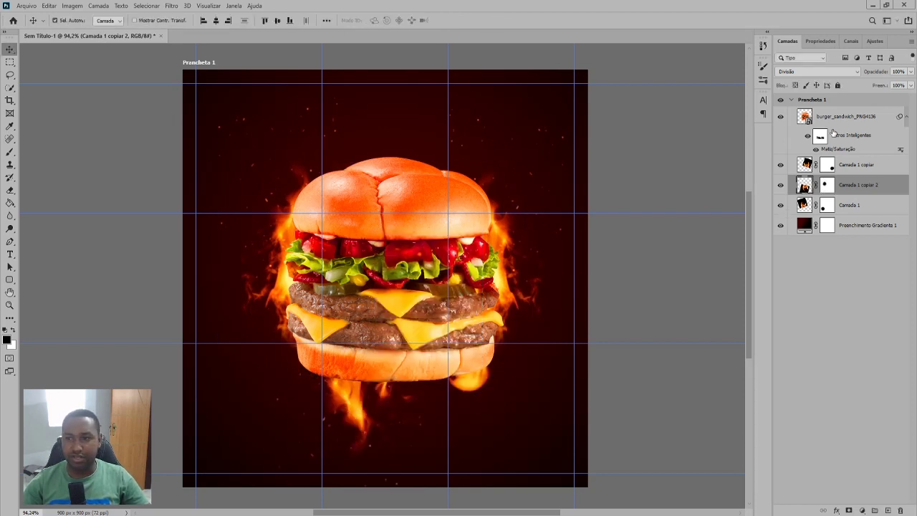
Group the burger and flame layers and scale the group to about 88.67%.
{"action": "left_click", "coordinate": [837, 121]}
{"action": "left_click", "coordinate": [873, 209], "text": "shift"}
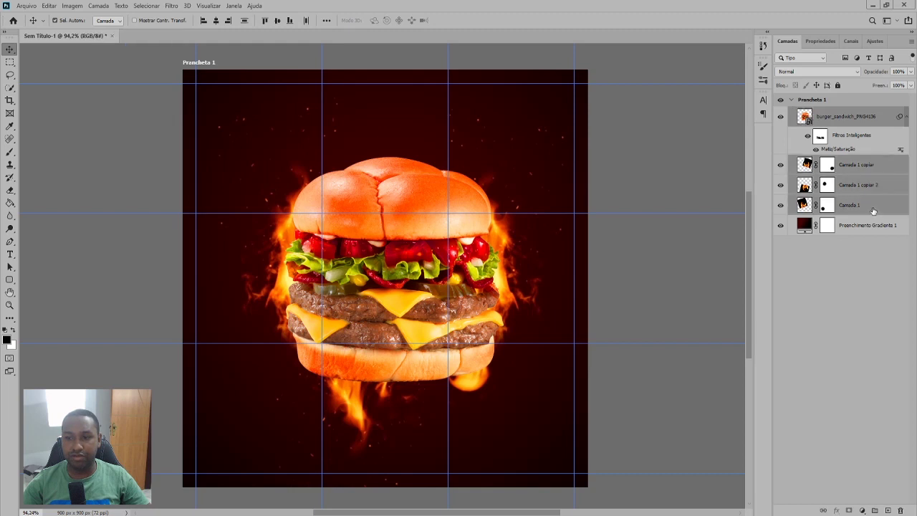
{"action": "key", "text": "ctrl+g"}
{"action": "key", "text": "ctrl"}
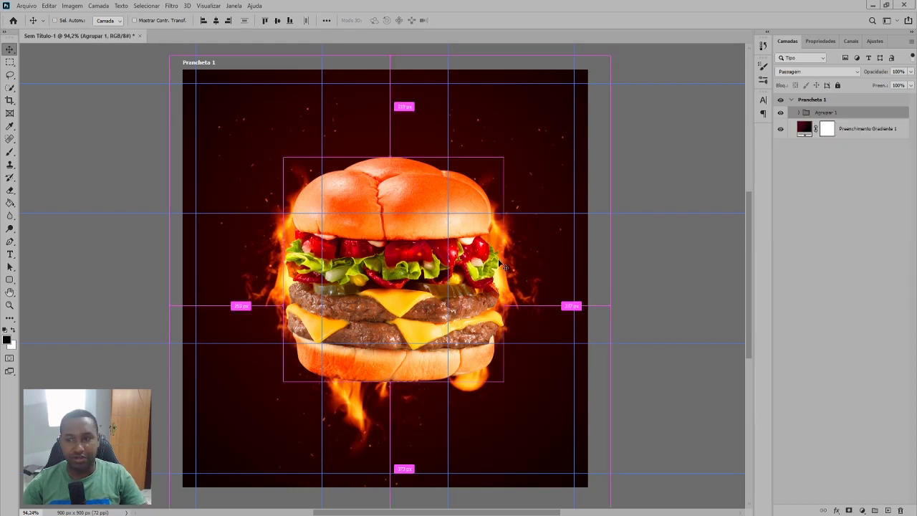
{"action": "key", "text": "ctrl+t"}
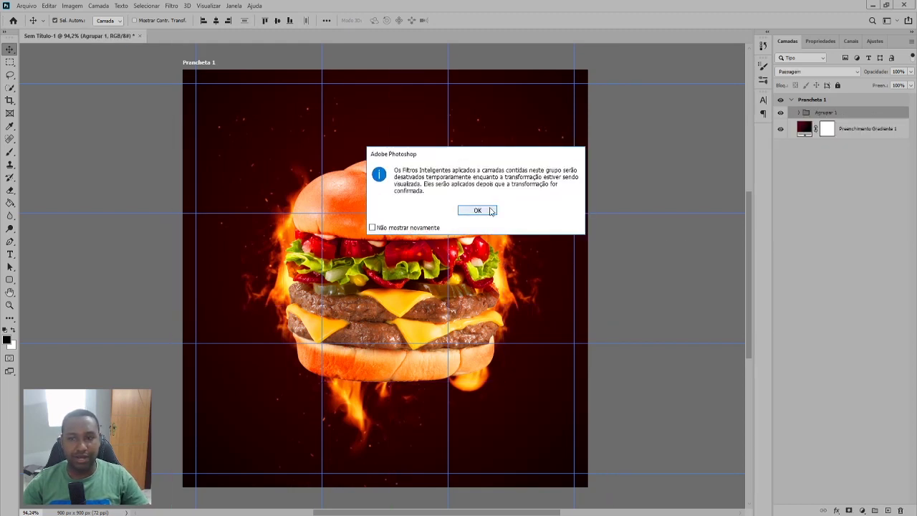
{"action": "left_click", "coordinate": [490, 210]}
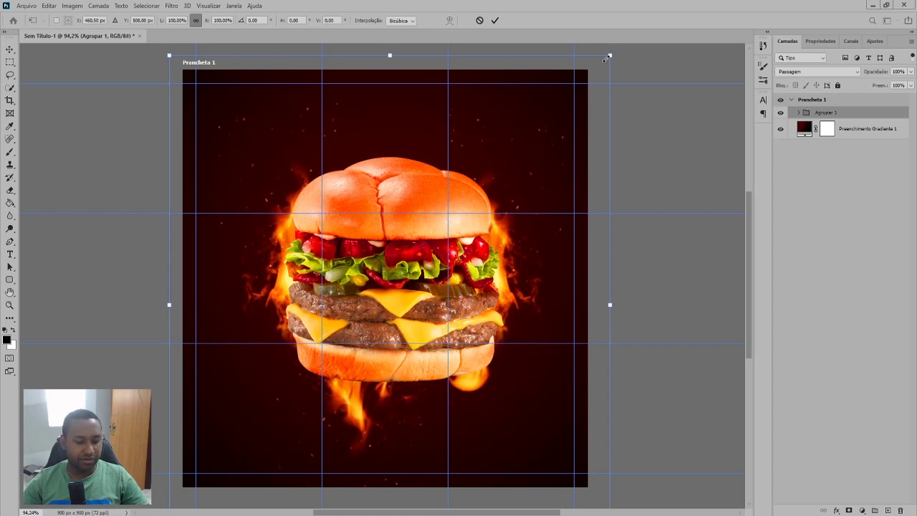
{"action": "left_click_drag", "start_coordinate": [608, 57], "coordinate": [578, 77]}
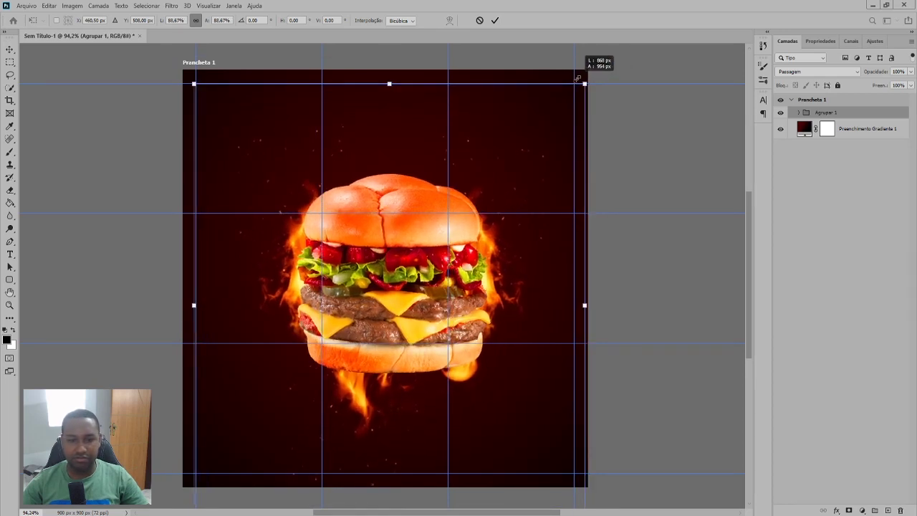
{"action": "key", "text": "Return"}
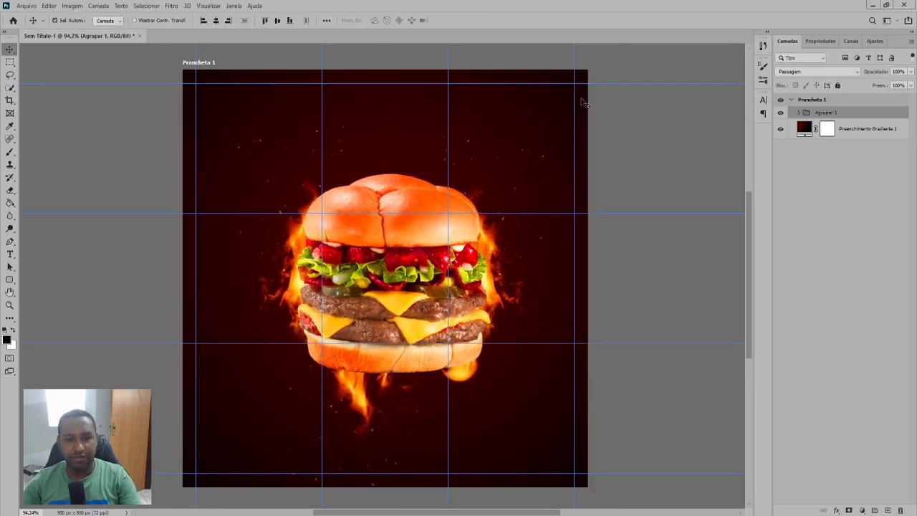
Rename the group to HAMBURGER.
{"action": "left_click", "coordinate": [630, 157]}
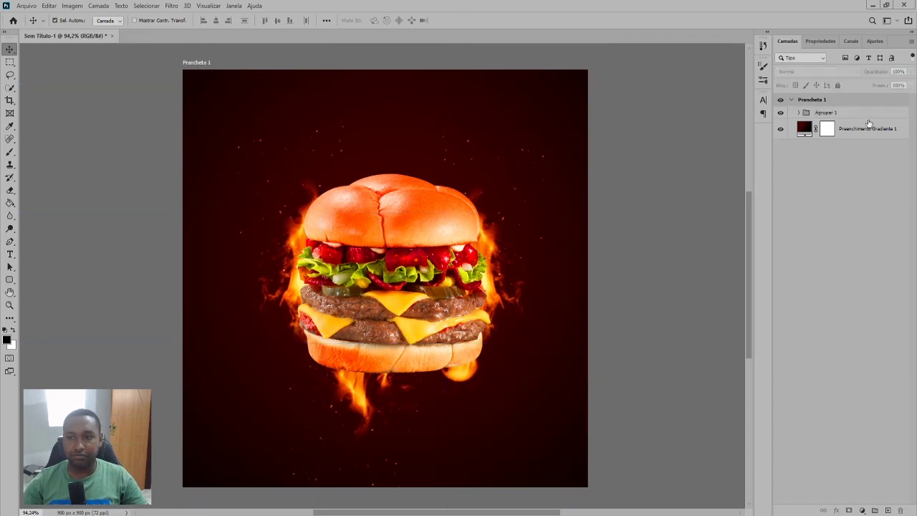
{"action": "left_click", "coordinate": [829, 113]}
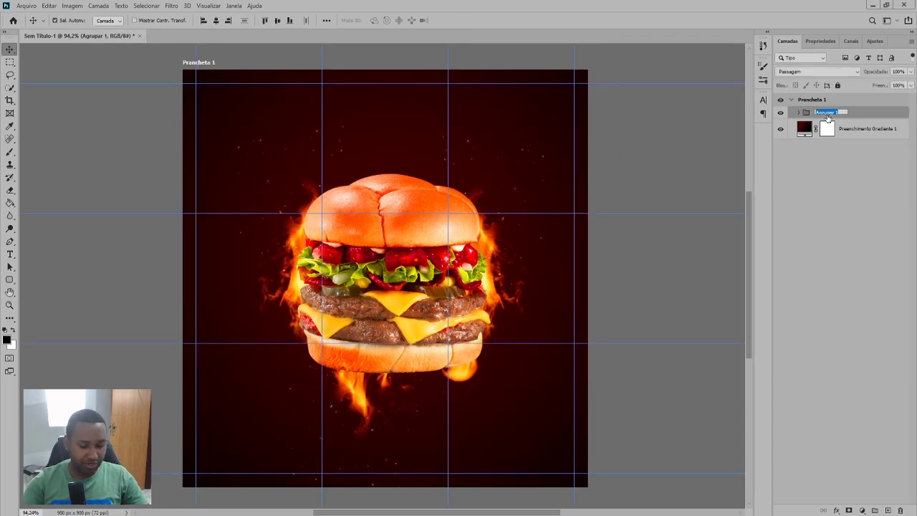
{"action": "type", "text": "HAMBURGER"}
{"action": "left_click", "coordinate": [466, 145]}
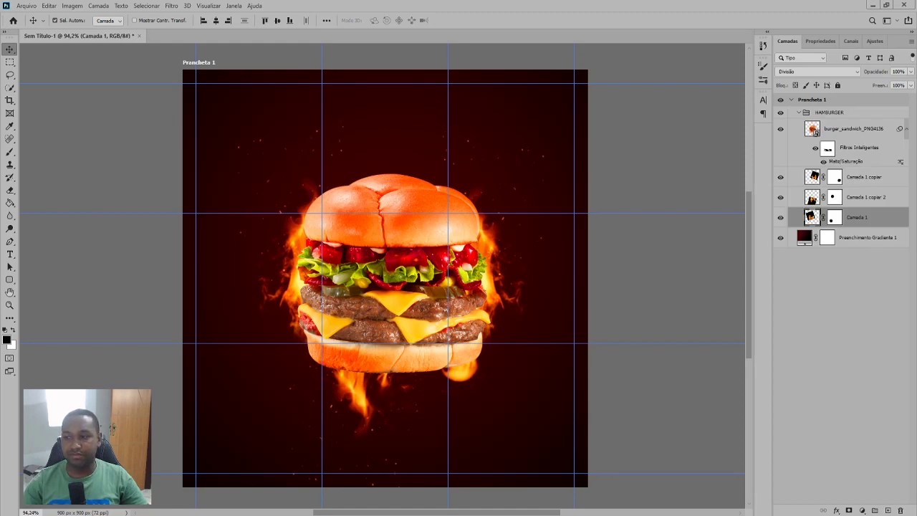
Search Google Images for 'pimeta png' and copy the large red chili pepper image.
{"action": "type", "text": "pim"}
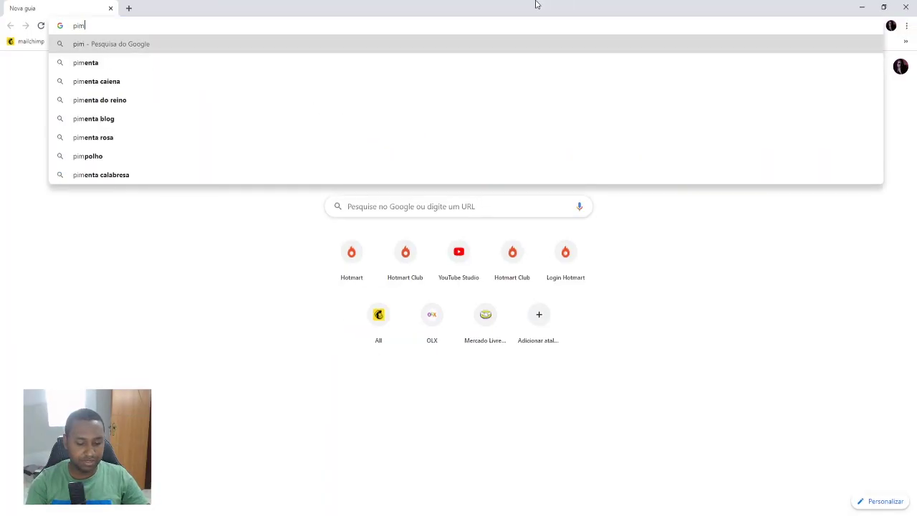
{"action": "type", "text": "eta png"}
{"action": "key", "text": "Return"}
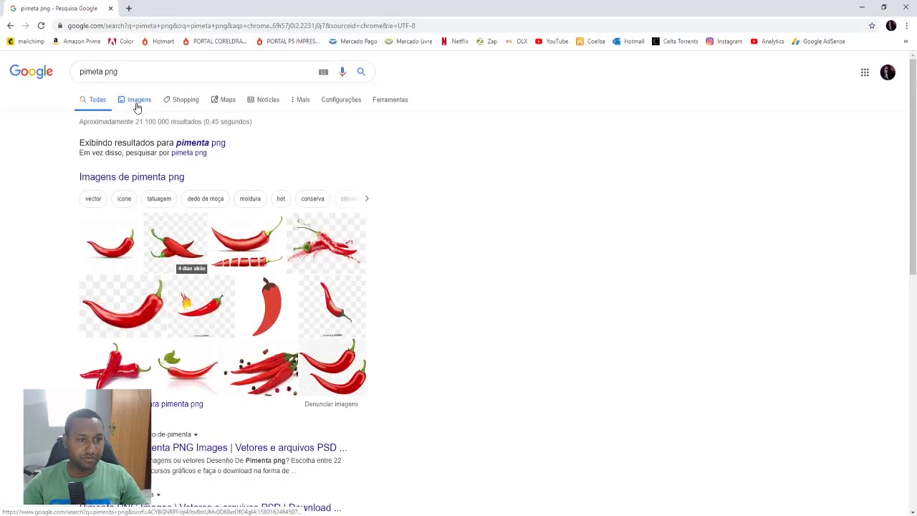
{"action": "left_click", "coordinate": [137, 104]}
{"action": "left_click", "coordinate": [63, 195]}
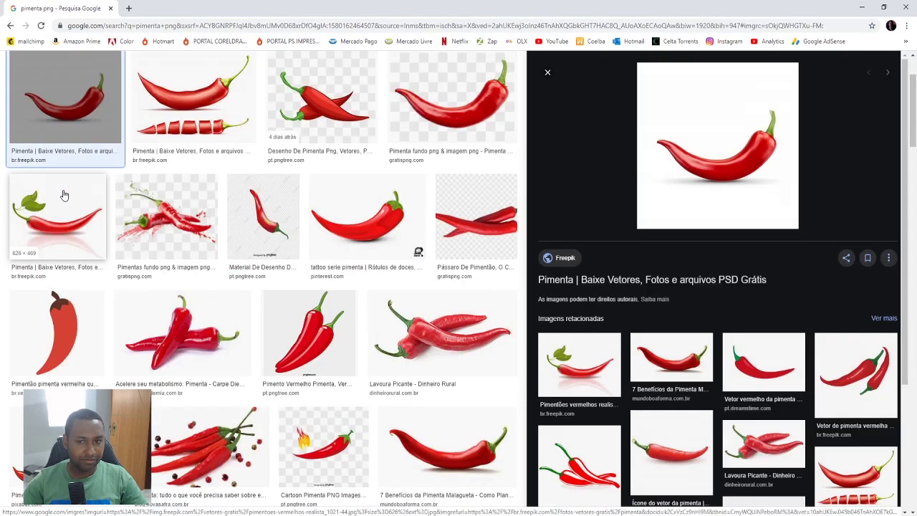
{"action": "right_click", "coordinate": [708, 155]}
{"action": "left_click", "coordinate": [745, 277]}
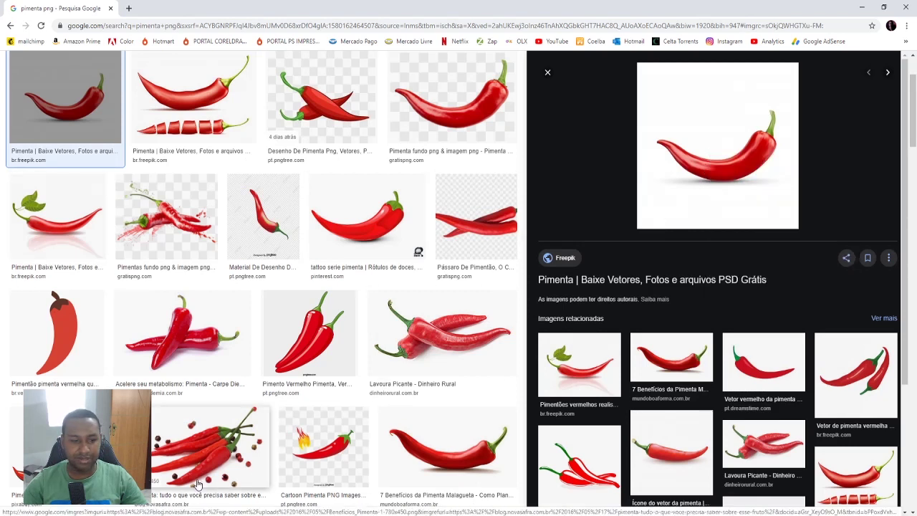
{"action": "key", "text": "alt+Tab"}
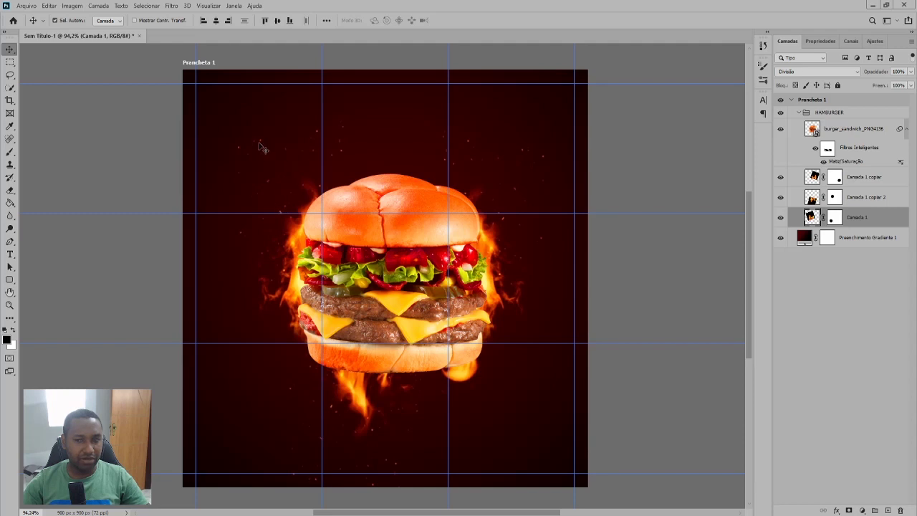
Paste the chili image as a layer above the burger and move it up-left.
{"action": "key", "text": "ctrl+v"}
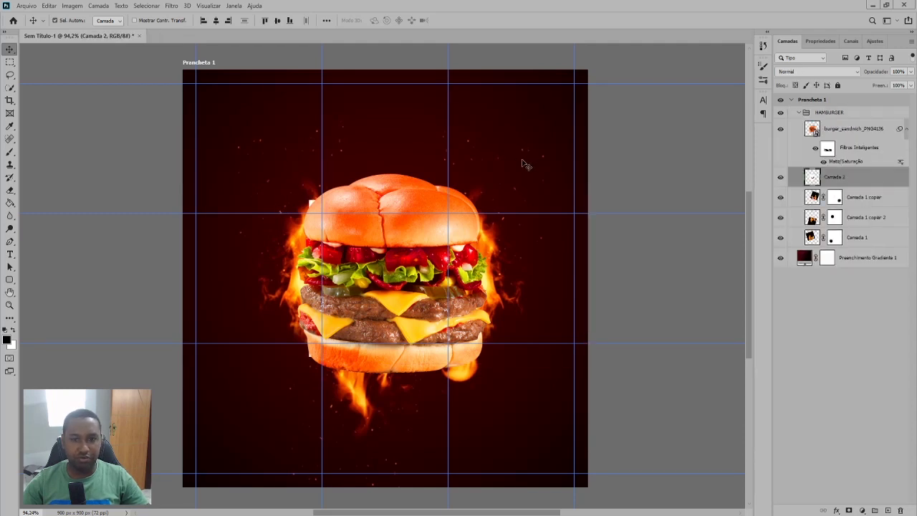
{"action": "left_click_drag", "start_coordinate": [800, 177], "coordinate": [825, 109]}
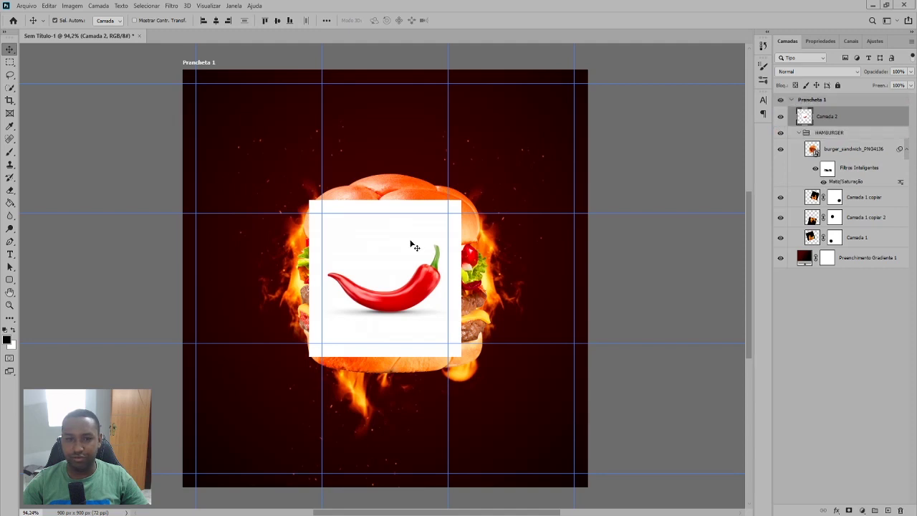
{"action": "left_click_drag", "start_coordinate": [414, 246], "coordinate": [308, 128]}
{"action": "scroll", "coordinate": [237, 130], "scroll_direction": "up", "scroll_amount": 3}
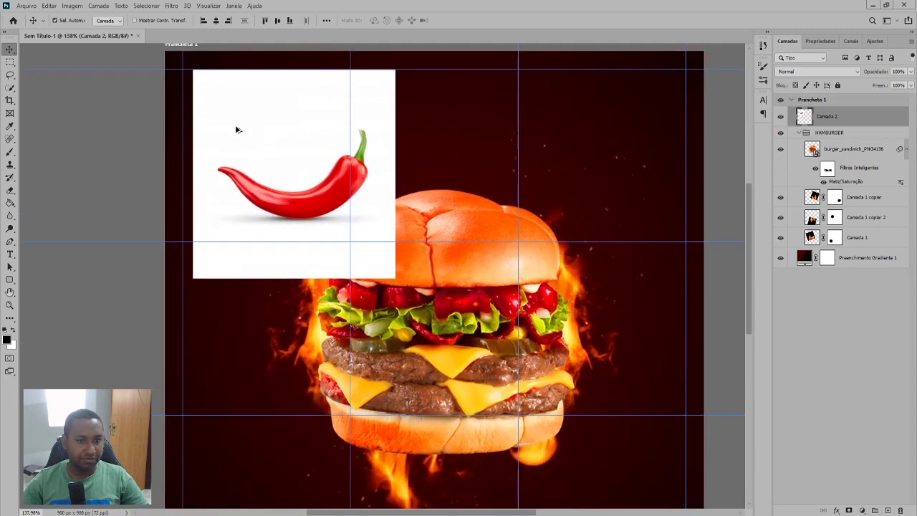
{"action": "scroll", "coordinate": [238, 130], "scroll_direction": "up", "scroll_amount": 2}
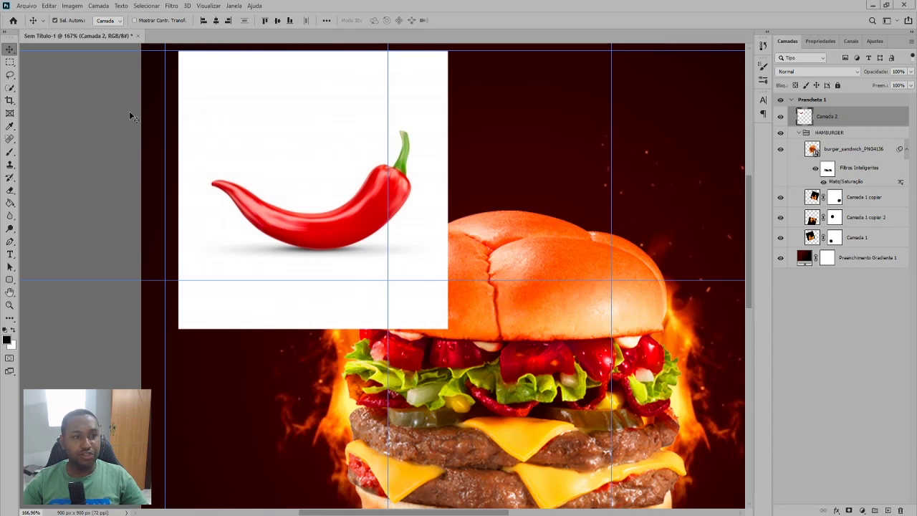
Select the pepper with Object Selection in Lasso mode and mask out its white background.
{"action": "left_click", "coordinate": [10, 74]}
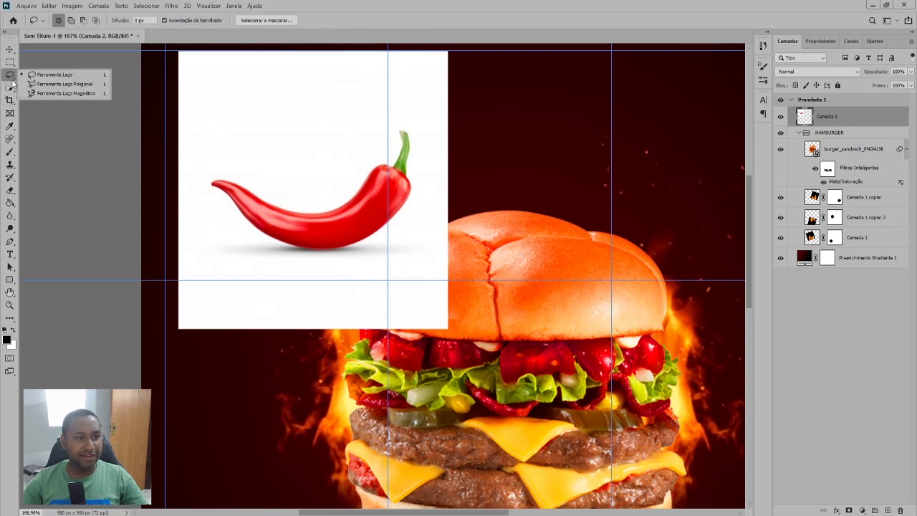
{"action": "left_click", "coordinate": [10, 88]}
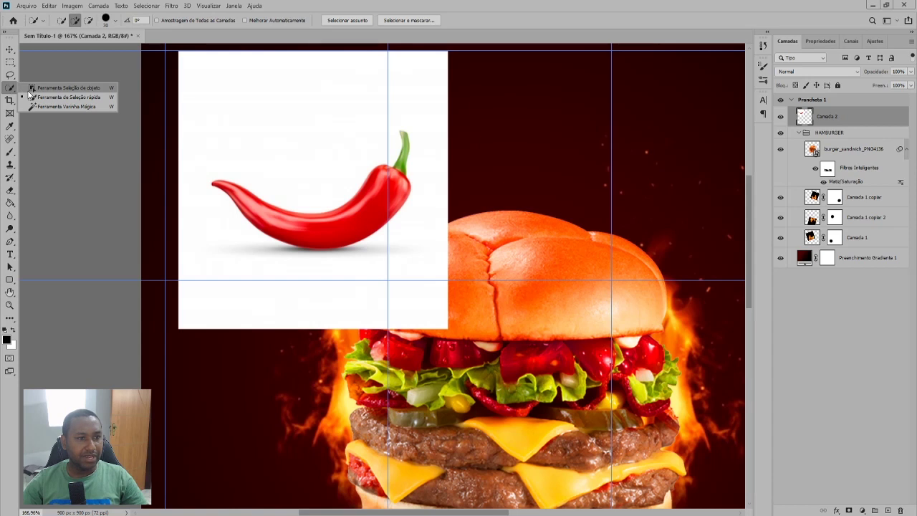
{"action": "left_click", "coordinate": [29, 90]}
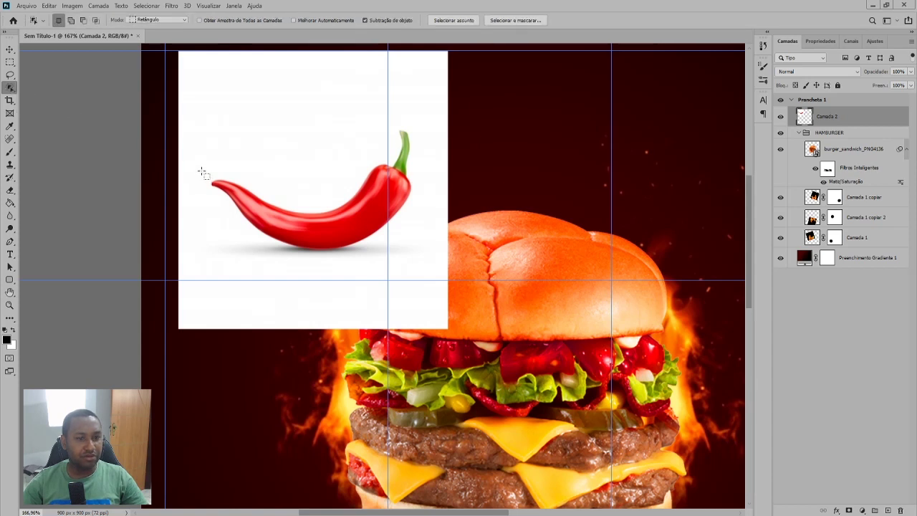
{"action": "left_click", "coordinate": [158, 20]}
{"action": "left_click", "coordinate": [157, 33]}
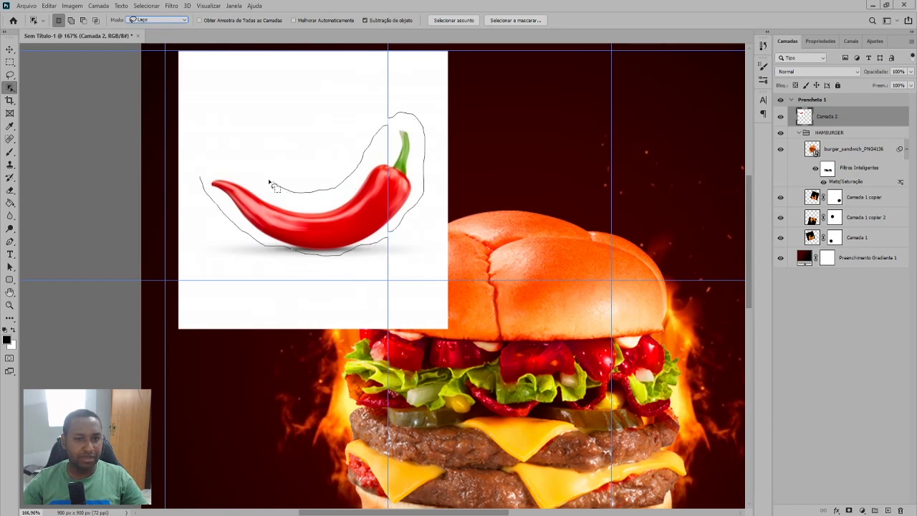
{"action": "left_click_drag", "start_coordinate": [270, 182], "coordinate": [220, 167]}
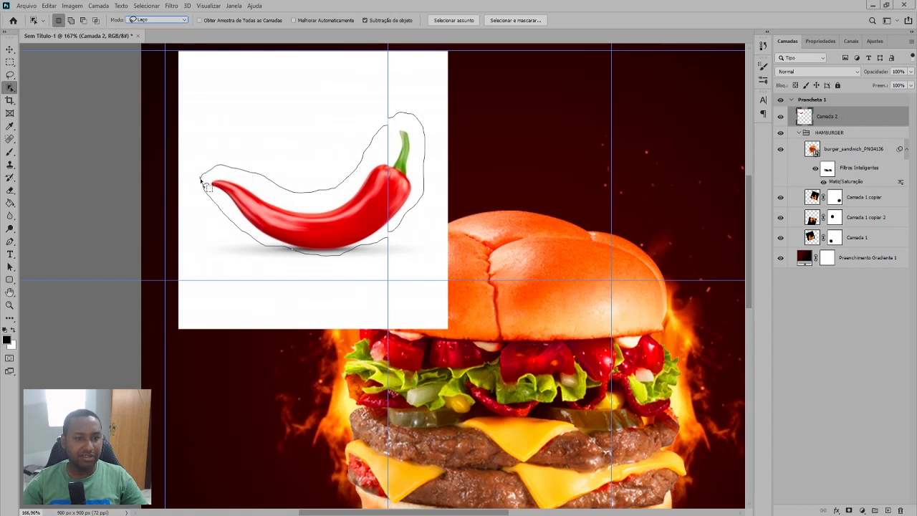
{"action": "left_click_drag", "start_coordinate": [201, 180], "coordinate": [204, 174]}
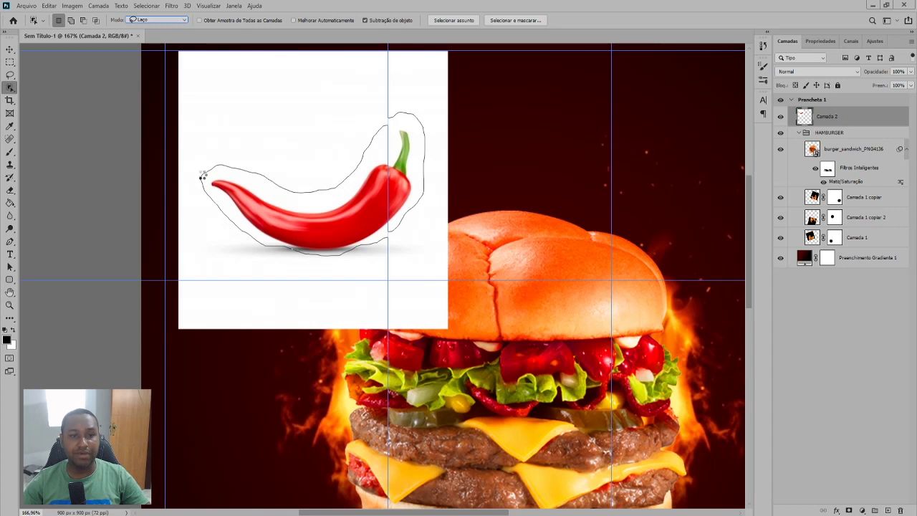
{"action": "left_click_drag", "start_coordinate": [203, 175], "coordinate": [202, 176]}
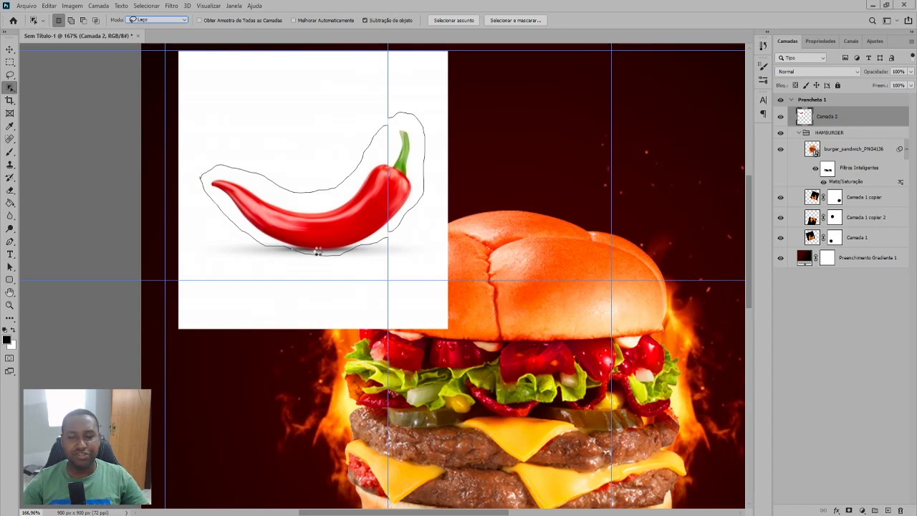
{"action": "left_click_drag", "start_coordinate": [318, 249], "coordinate": [320, 253]}
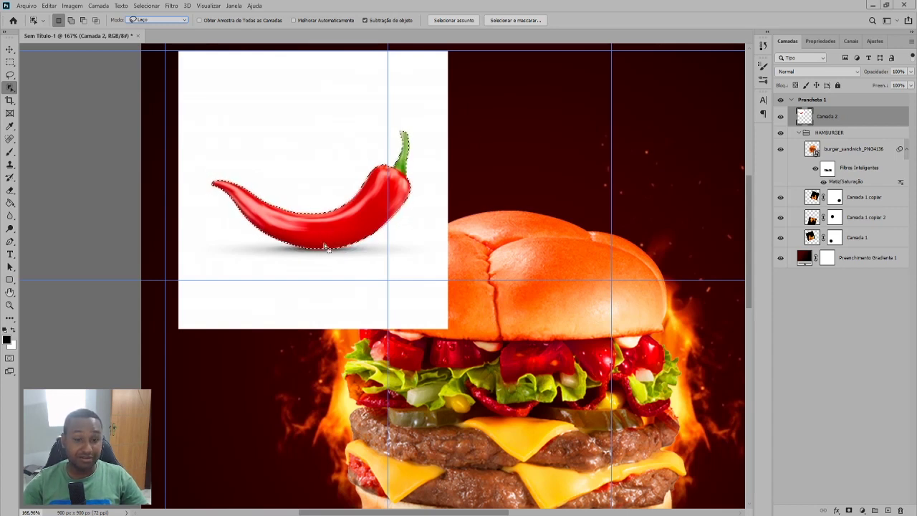
{"action": "left_click", "coordinate": [849, 510]}
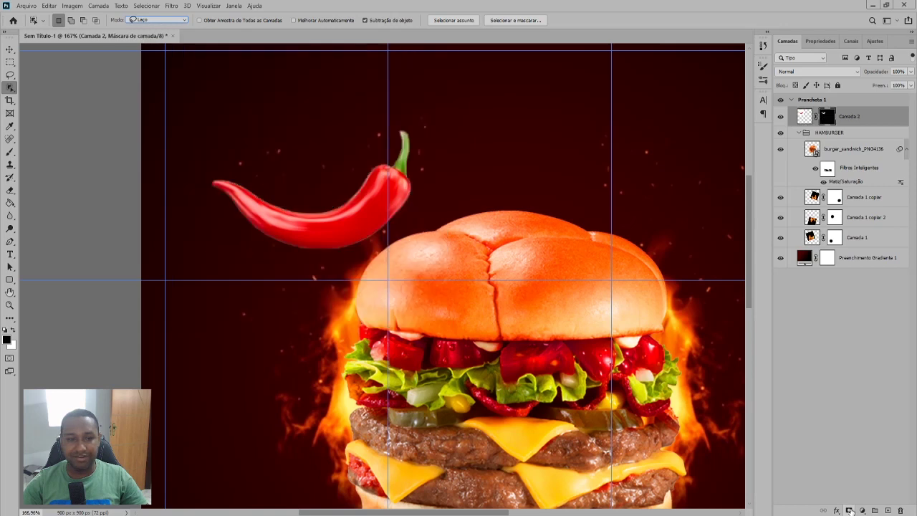
Move the pepper to the top right and rotate it to a tilt.
{"action": "left_click", "coordinate": [11, 48]}
{"action": "key", "text": "ctrl+0"}
{"action": "key", "text": "ctrl+t"}
{"action": "left_click_drag", "start_coordinate": [289, 239], "coordinate": [621, 198]}
{"action": "left_click_drag", "start_coordinate": [650, 94], "coordinate": [589, 73]}
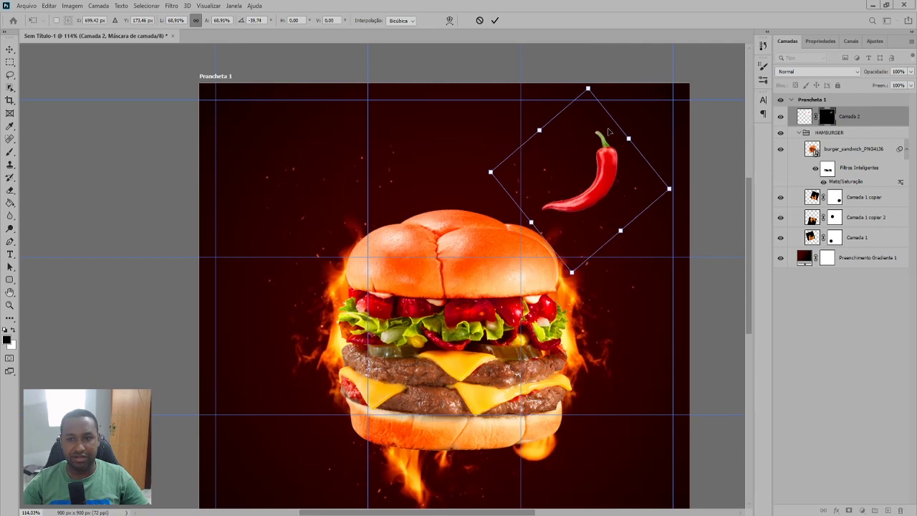
{"action": "key", "text": "Return"}
Apply a Motion Blur to the pepper and settle it into the top-right corner.
{"action": "scroll", "coordinate": [670, 183], "scroll_direction": "up", "scroll_amount": 1}
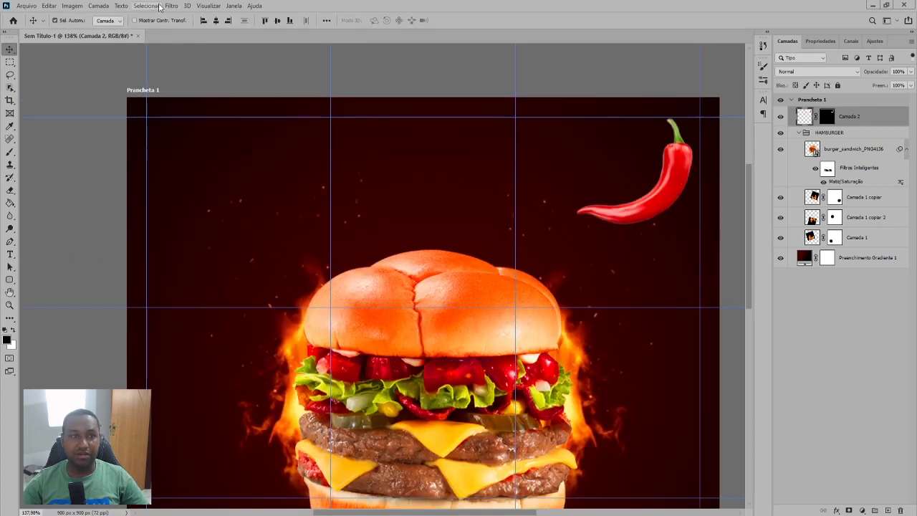
{"action": "left_click", "coordinate": [171, 6]}
{"action": "mouse_move", "coordinate": [184, 117]}
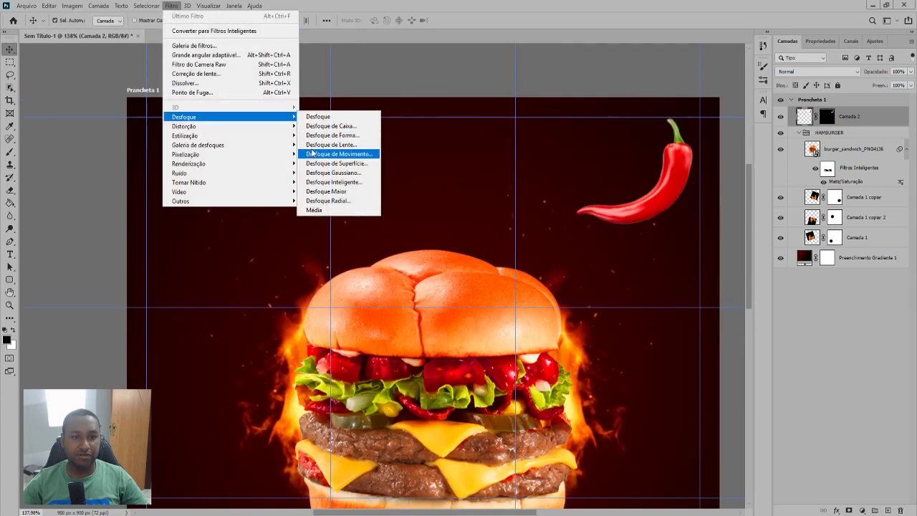
{"action": "left_click", "coordinate": [303, 154]}
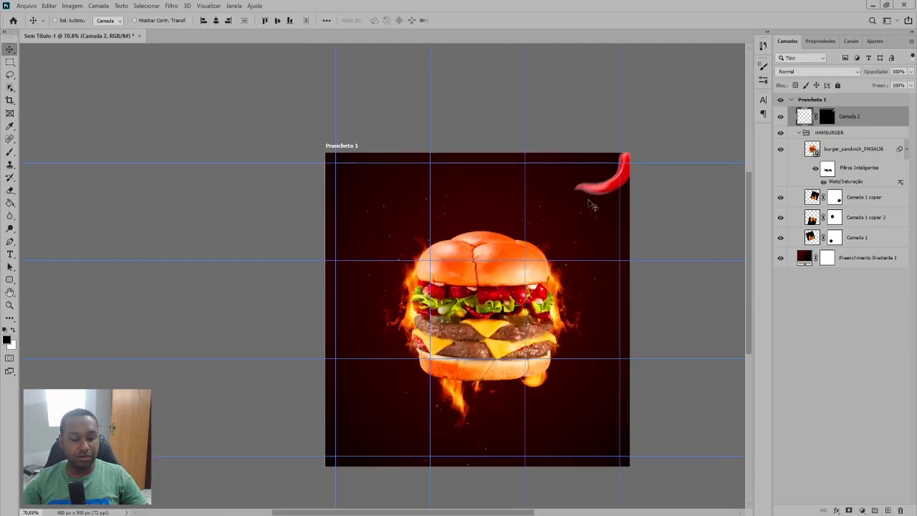
{"action": "left_click_drag", "start_coordinate": [609, 187], "coordinate": [592, 204]}
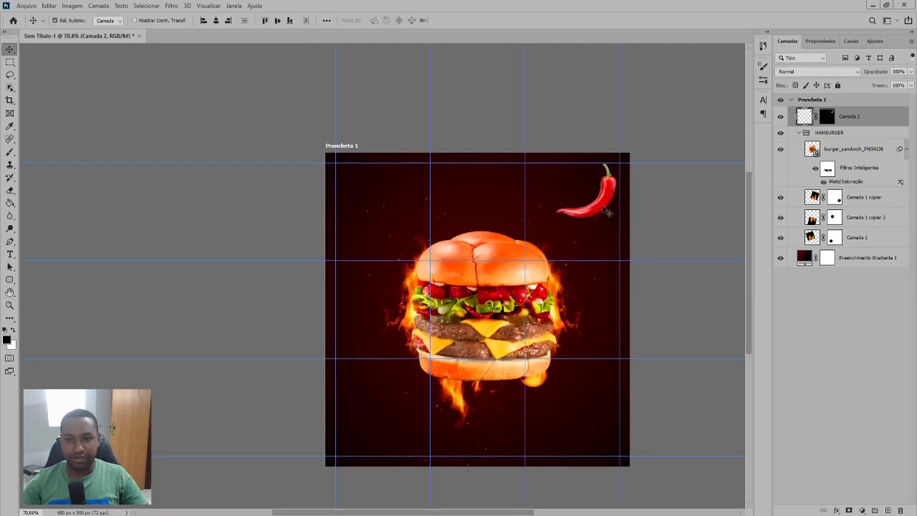
Convert the pepper layer to a smart object and move a copy to the lower left.
{"action": "right_click", "coordinate": [891, 116]}
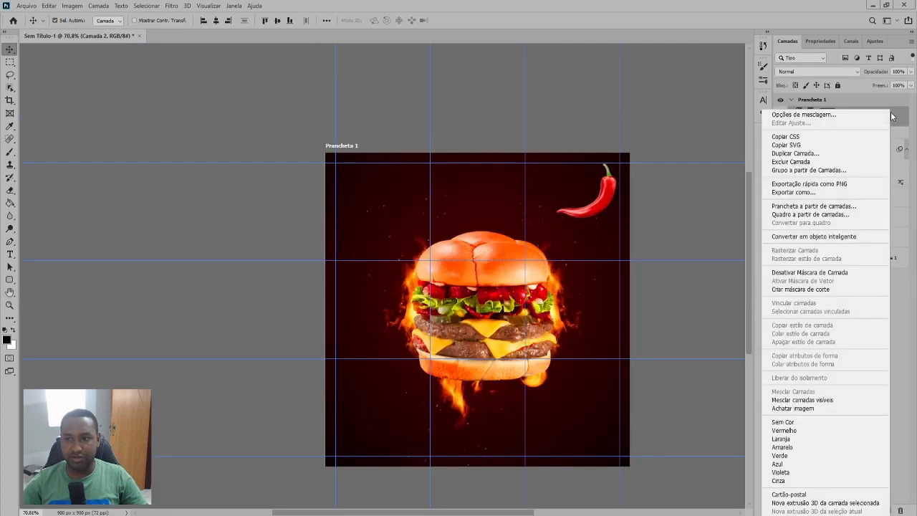
{"action": "left_click", "coordinate": [787, 236]}
{"action": "mouse_move", "coordinate": [598, 203]}
{"action": "left_mouse_down"}
{"action": "mouse_move", "coordinate": [613, 202]}
{"action": "mouse_move", "coordinate": [444, 367]}
{"action": "left_mouse_up"}
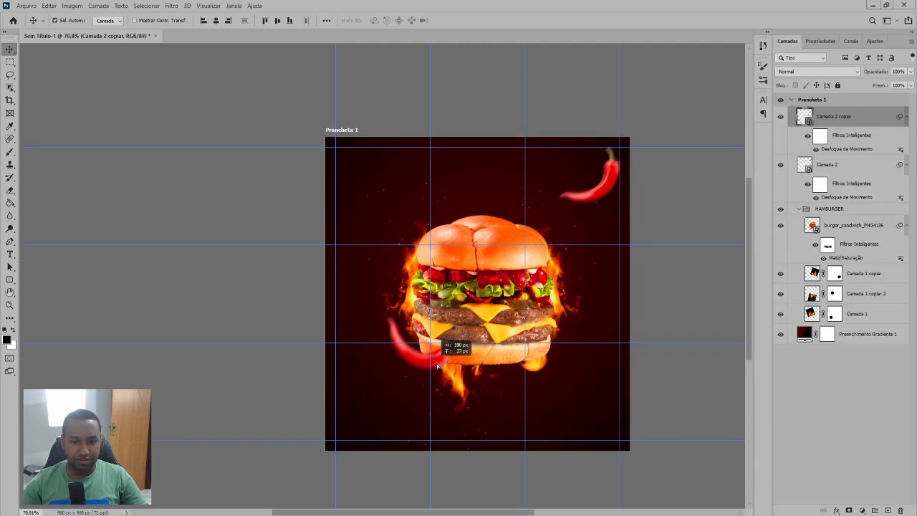
{"action": "scroll", "coordinate": [459, 356], "scroll_direction": "up", "scroll_amount": 3}
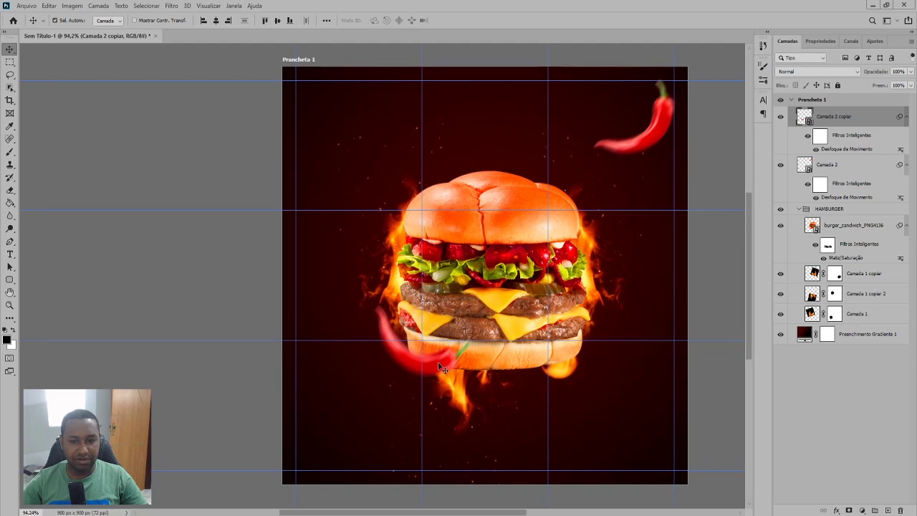
{"action": "mouse_move", "coordinate": [443, 368]}
{"action": "left_mouse_down"}
{"action": "mouse_move", "coordinate": [305, 442]}
{"action": "mouse_move", "coordinate": [486, 352]}
{"action": "left_mouse_up"}
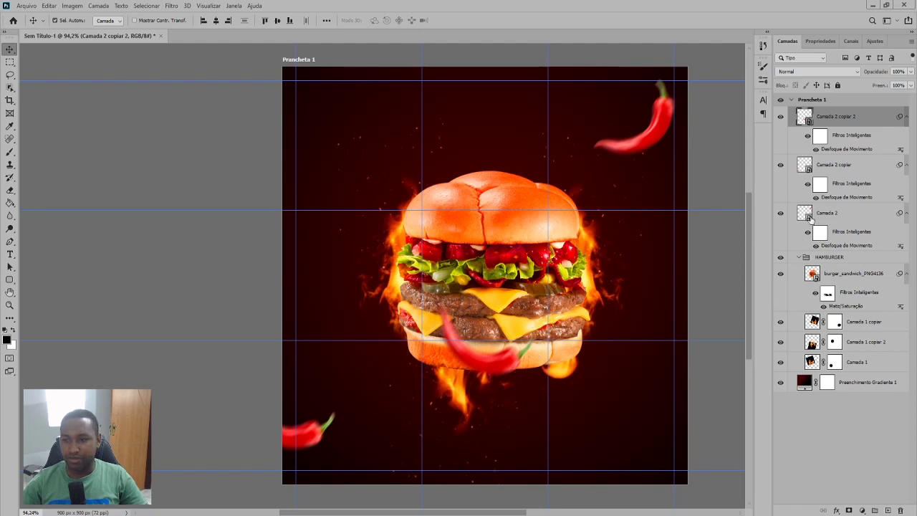
Shrink the lower-left pepper copy to about two-thirds at the left edge and delete the extra copy.
{"action": "left_click", "coordinate": [807, 137]}
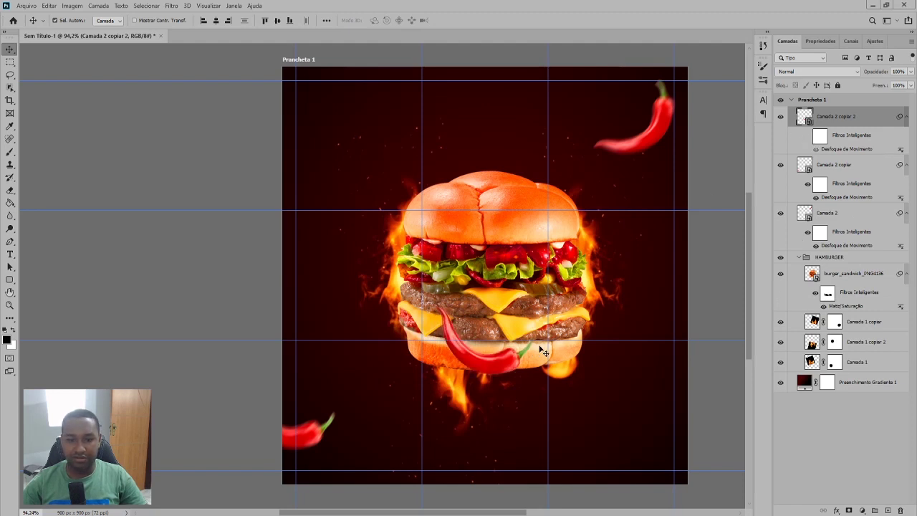
{"action": "key", "text": "ctrl+t"}
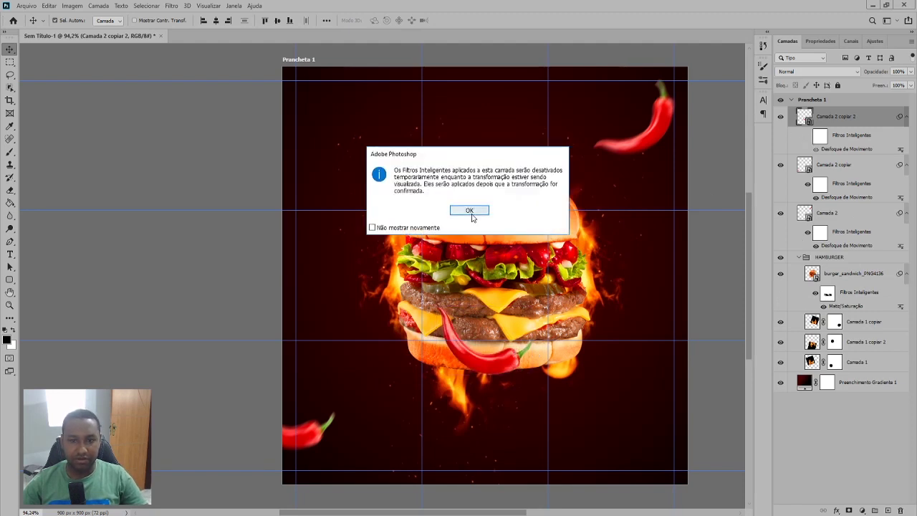
{"action": "left_click", "coordinate": [470, 212]}
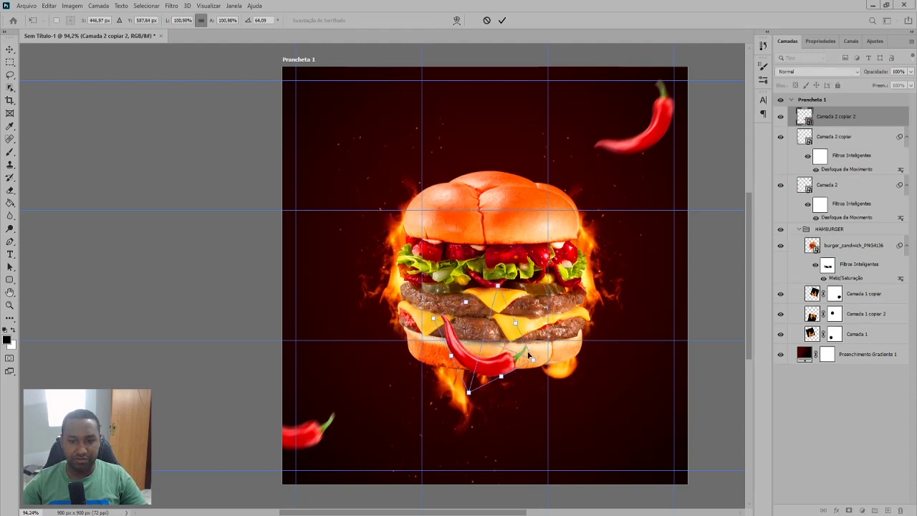
{"action": "left_click_drag", "start_coordinate": [529, 354], "coordinate": [536, 160]}
{"action": "mouse_move", "coordinate": [510, 119]}
{"action": "left_mouse_down"}
{"action": "mouse_move", "coordinate": [501, 142]}
{"action": "mouse_move", "coordinate": [629, 362]}
{"action": "mouse_move", "coordinate": [628, 332]}
{"action": "left_mouse_up"}
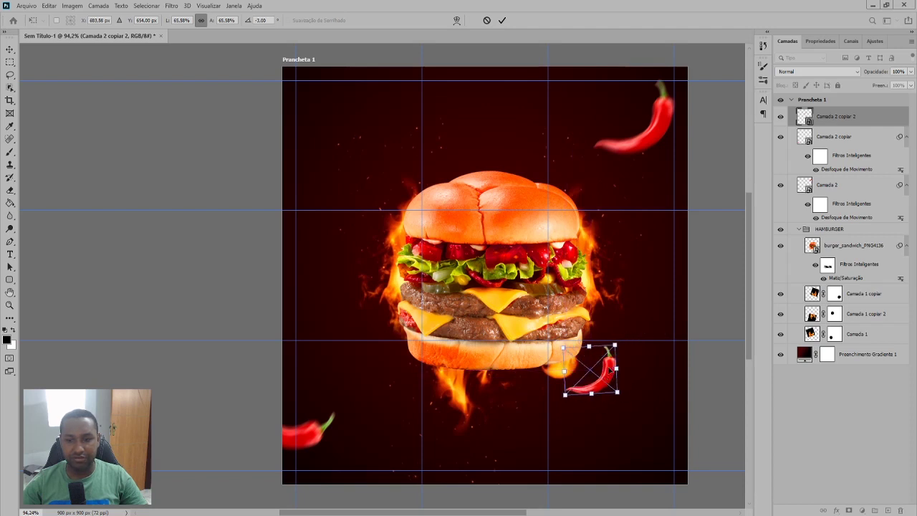
{"action": "key", "text": "Return"}
{"action": "left_click_drag", "start_coordinate": [322, 430], "coordinate": [410, 414]}
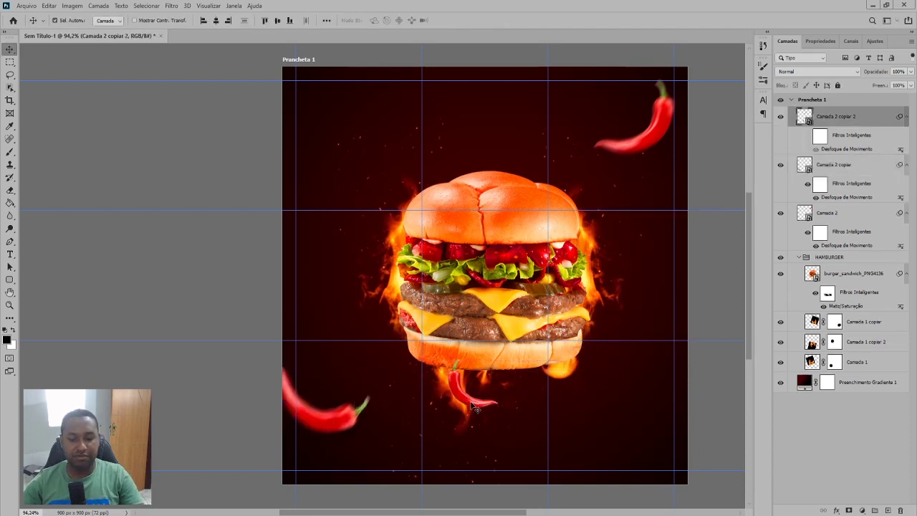
{"action": "key", "text": "Delete"}
Resize and nudge the top-right chili pepper so it tucks into the corner.
{"action": "left_click_drag", "start_coordinate": [643, 156], "coordinate": [660, 135]}
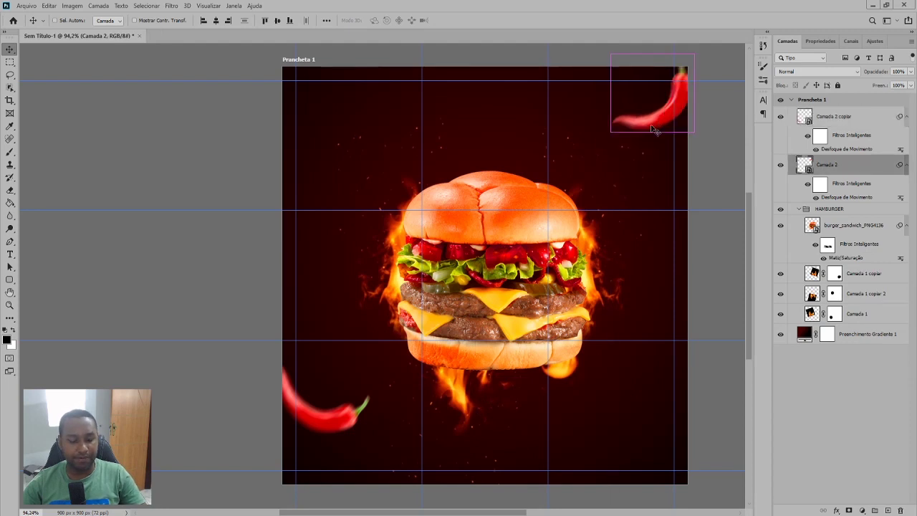
{"action": "key", "text": "ctrl+t"}
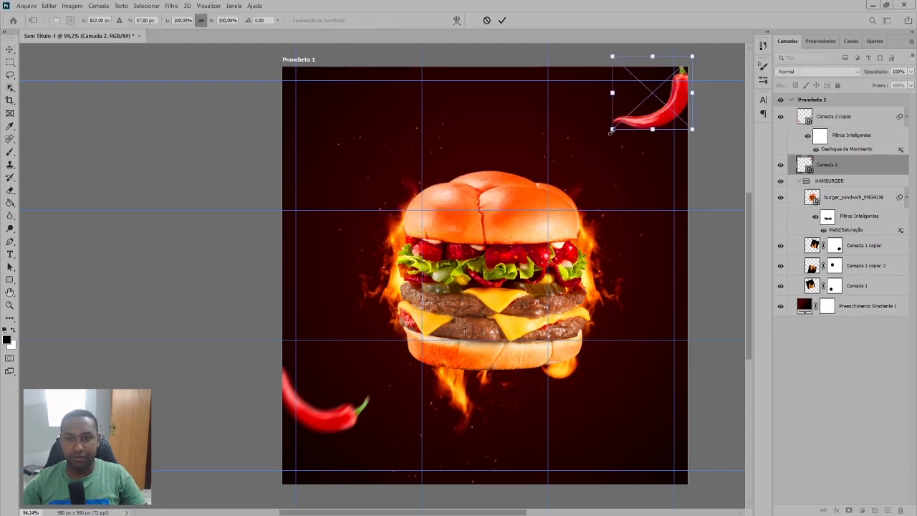
{"action": "left_click_drag", "start_coordinate": [613, 130], "coordinate": [579, 160]}
{"action": "key", "text": "Return"}
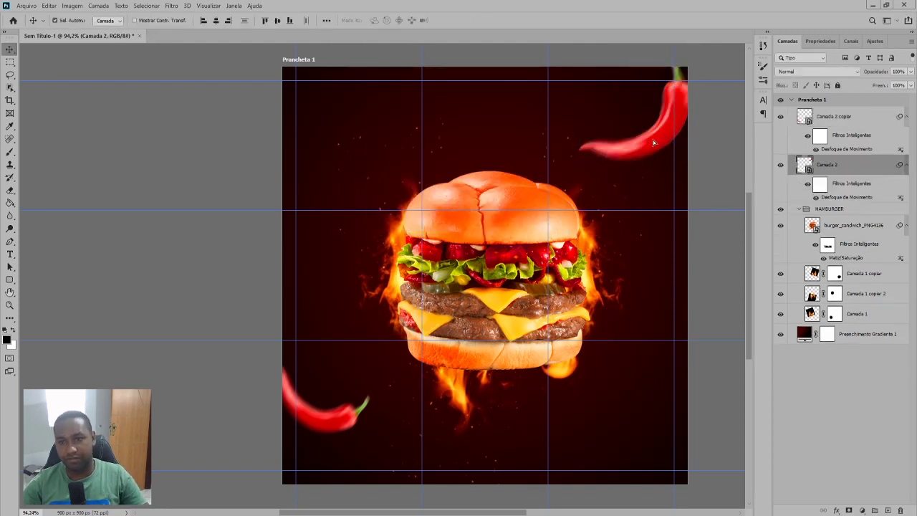
{"action": "left_click_drag", "start_coordinate": [653, 142], "coordinate": [655, 129]}
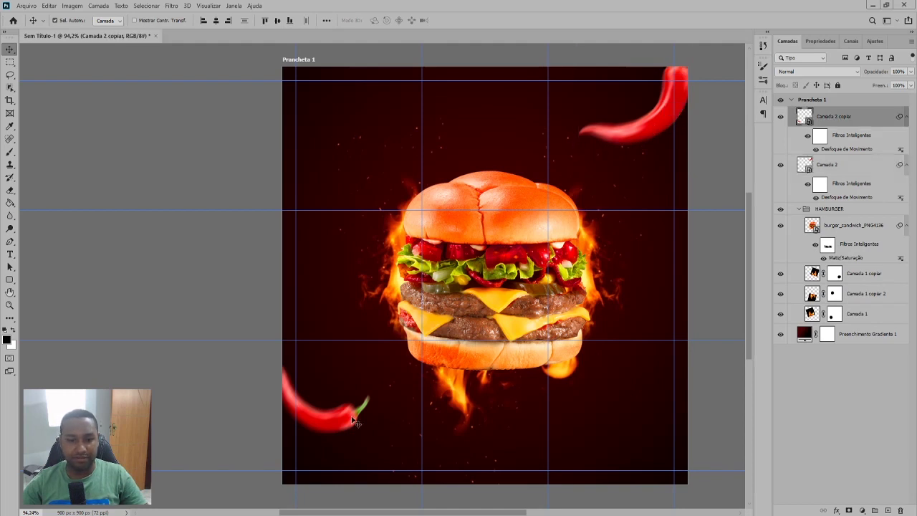
{"action": "key", "text": "ctrl+t"}
{"action": "left_click_drag", "start_coordinate": [580, 143], "coordinate": [600, 126]}
{"action": "key", "text": "Return"}
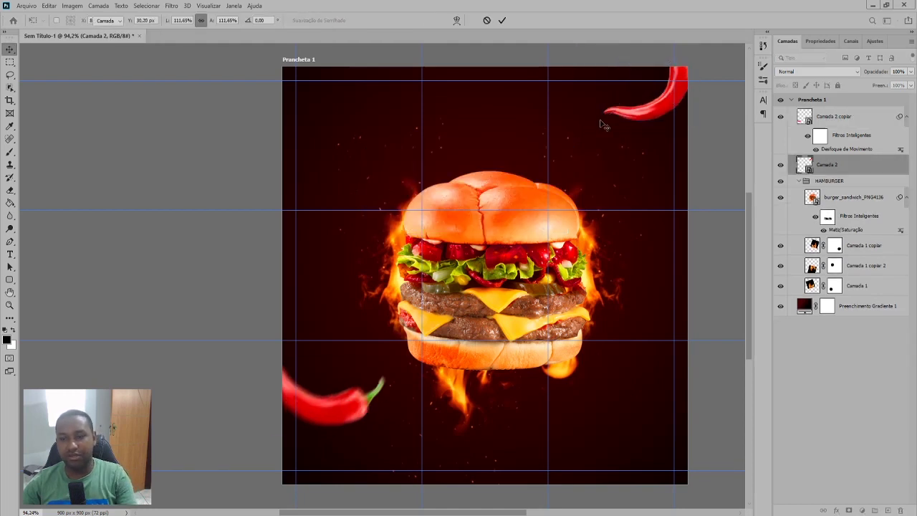
{"action": "key", "text": "ctrl+f"}
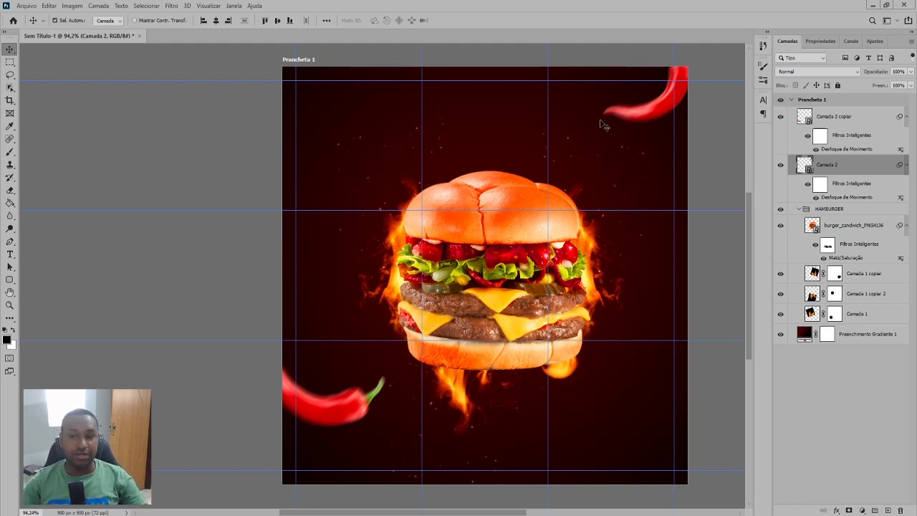
Fit the artboard in view and set the Preenchimento Gradiente 1 scale to 133%.
{"action": "key", "text": "z"}
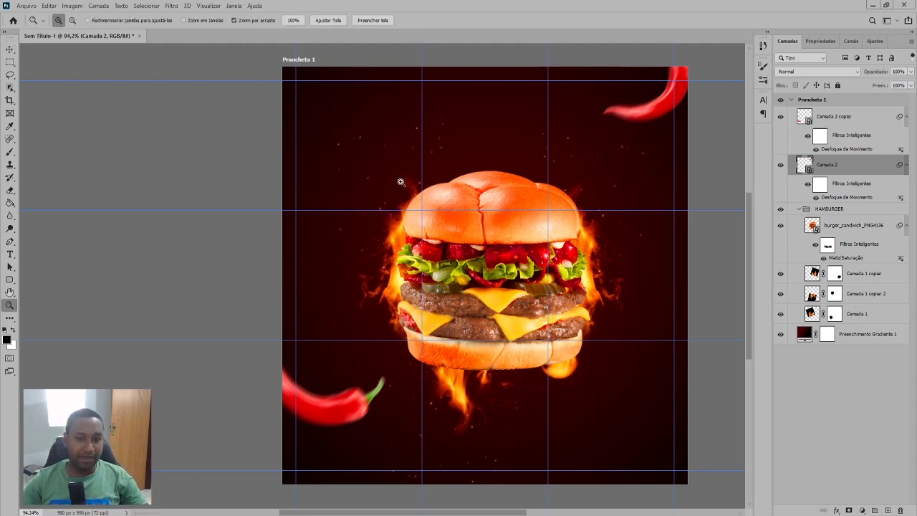
{"action": "right_click", "coordinate": [400, 181]}
{"action": "left_click", "coordinate": [419, 187]}
{"action": "scroll", "coordinate": [420, 204], "scroll_direction": "down", "scroll_amount": 1}
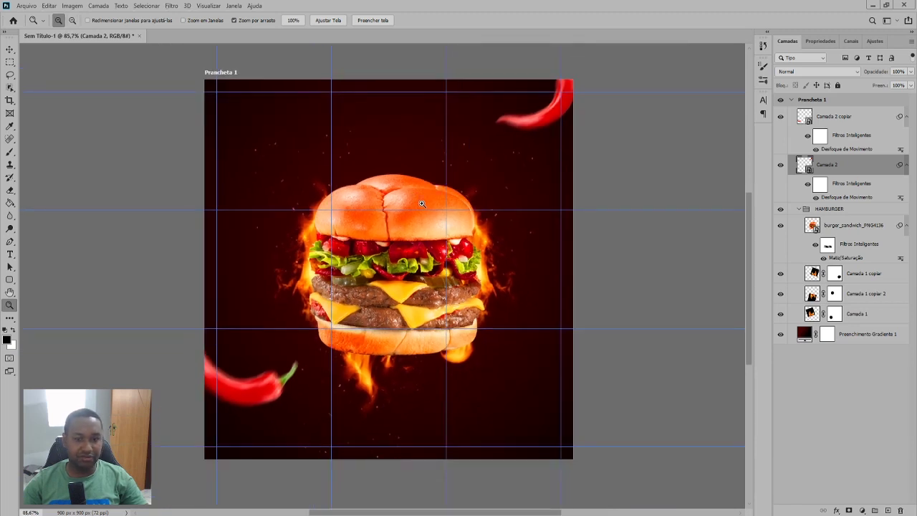
{"action": "left_click", "coordinate": [11, 48]}
{"action": "double_click", "coordinate": [556, 174]}
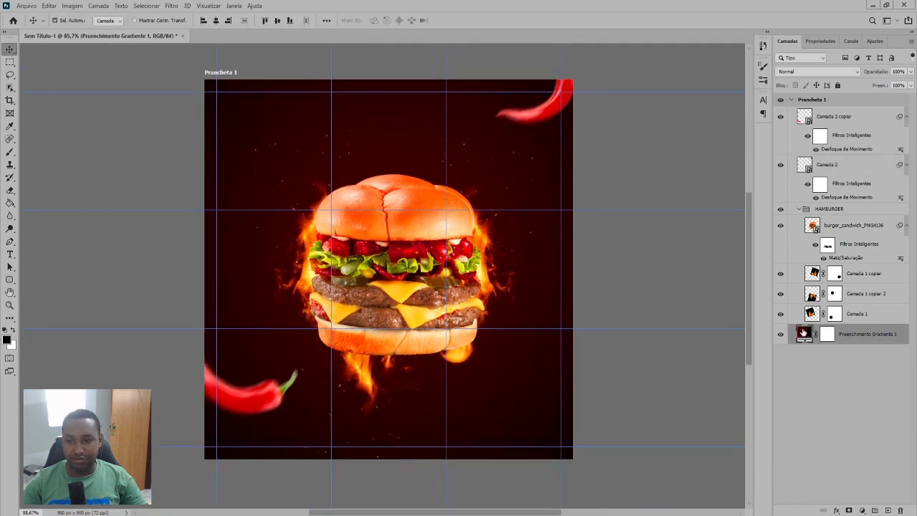
{"action": "left_click", "coordinate": [493, 127]}
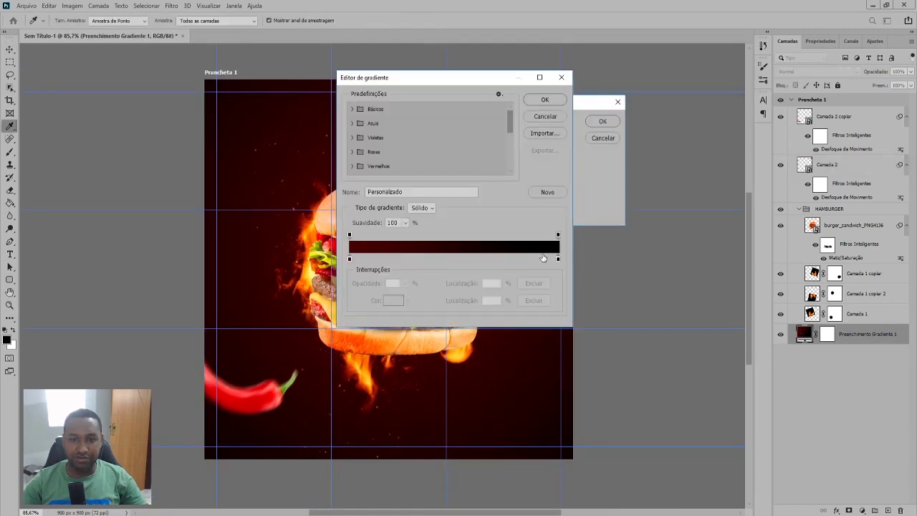
{"action": "left_click", "coordinate": [557, 104]}
{"action": "left_click", "coordinate": [502, 173]}
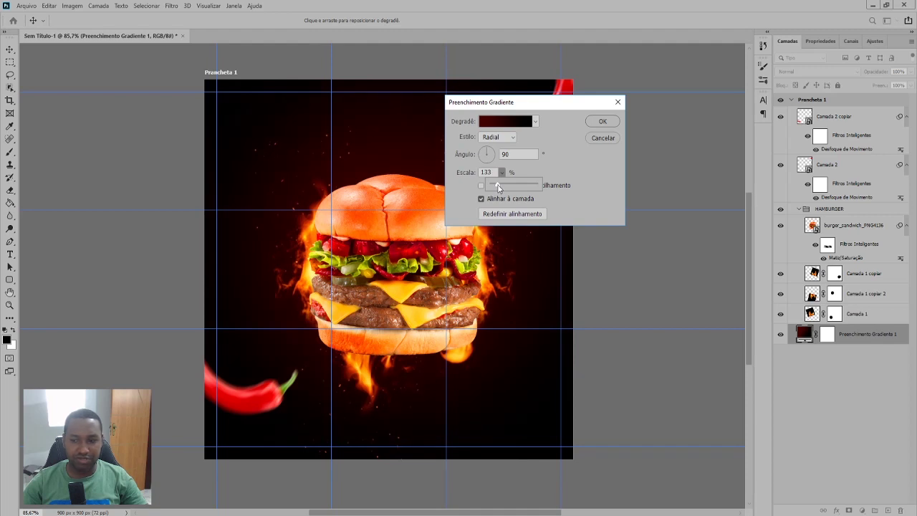
{"action": "key", "text": "Return"}
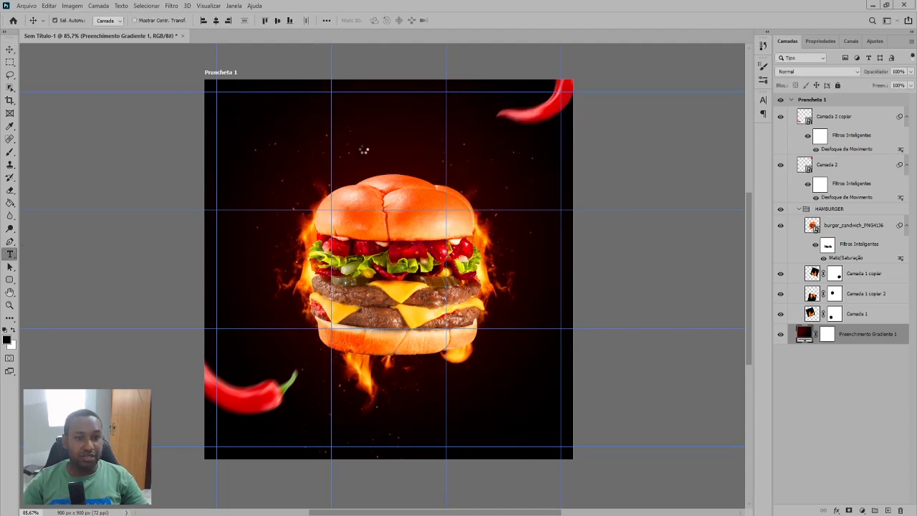
Add a placeholder text layer and scale it to fit the poster width.
{"action": "left_click", "coordinate": [365, 140]}
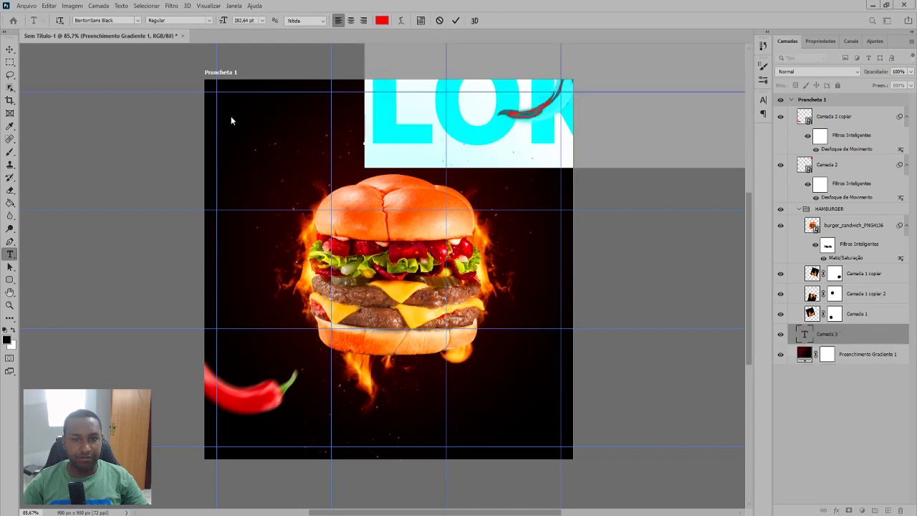
{"action": "left_click", "coordinate": [10, 49]}
{"action": "left_click_drag", "start_coordinate": [461, 102], "coordinate": [243, 177]}
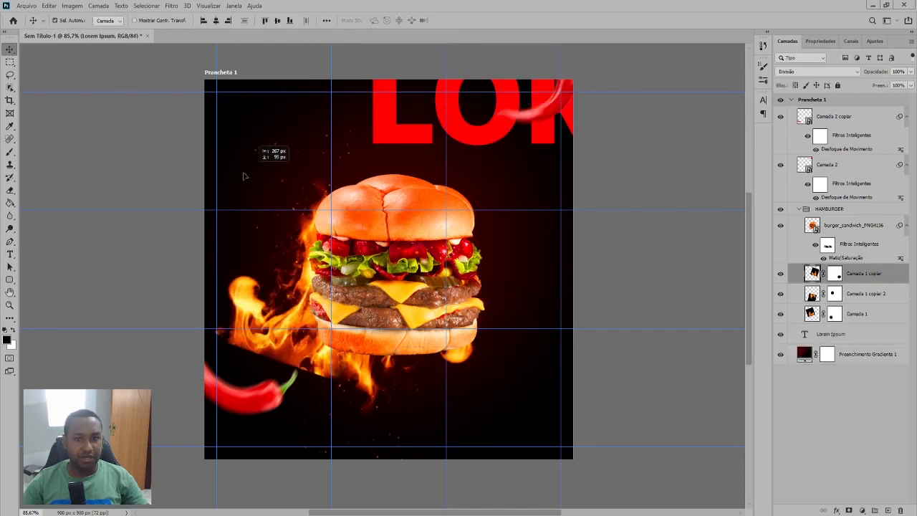
{"action": "key", "text": "ctrl+z"}
{"action": "left_click_drag", "start_coordinate": [385, 87], "coordinate": [230, 151]}
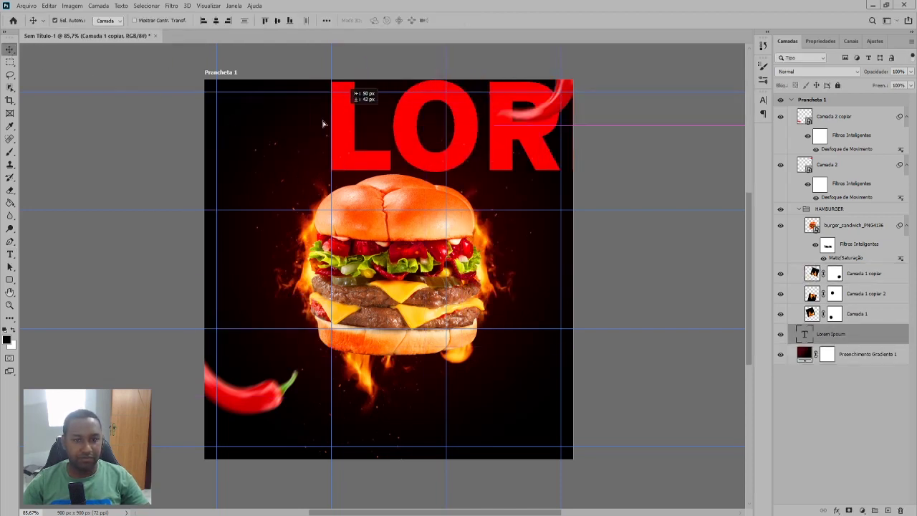
{"action": "key", "text": "ctrl+t"}
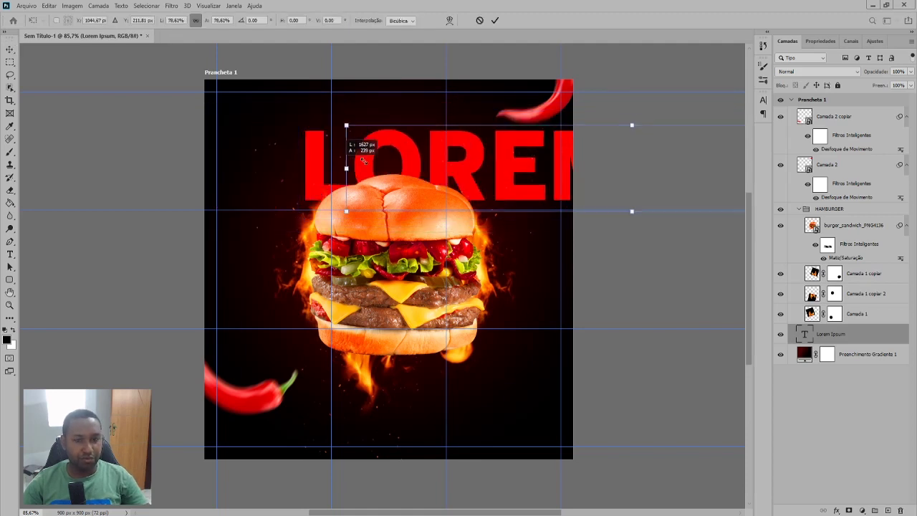
{"action": "left_click_drag", "start_coordinate": [205, 104], "coordinate": [461, 139]}
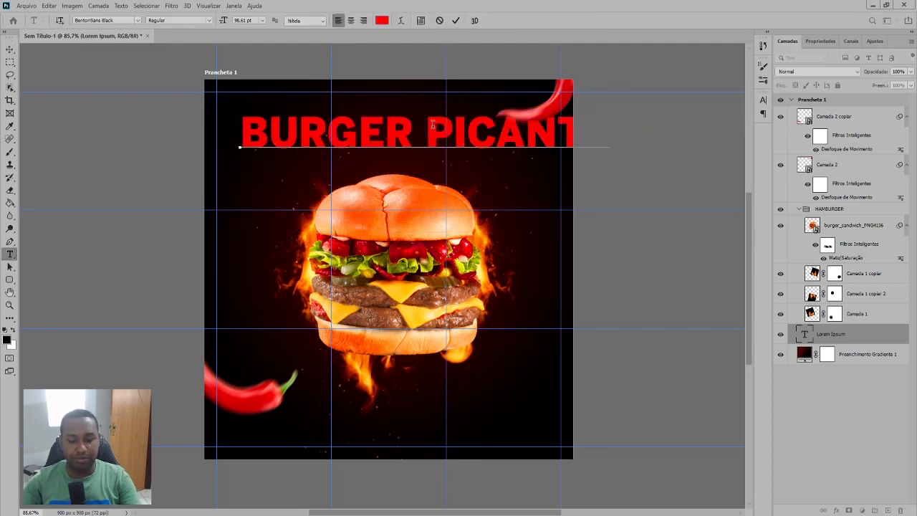
Enter the red 'BURGER PICANTE' text and centre it above the burger.
{"action": "type", "text": "E"}
{"action": "left_click_drag", "start_coordinate": [425, 178], "coordinate": [260, 83]}
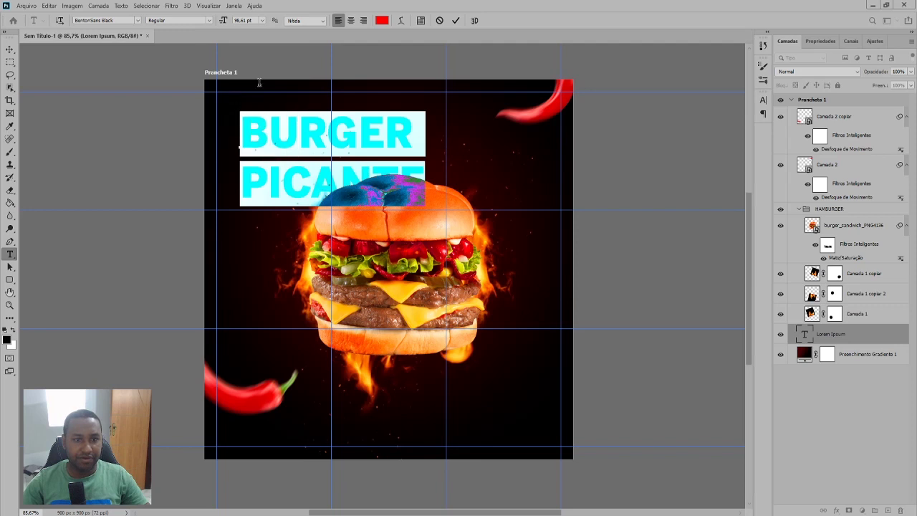
{"action": "left_click", "coordinate": [346, 21]}
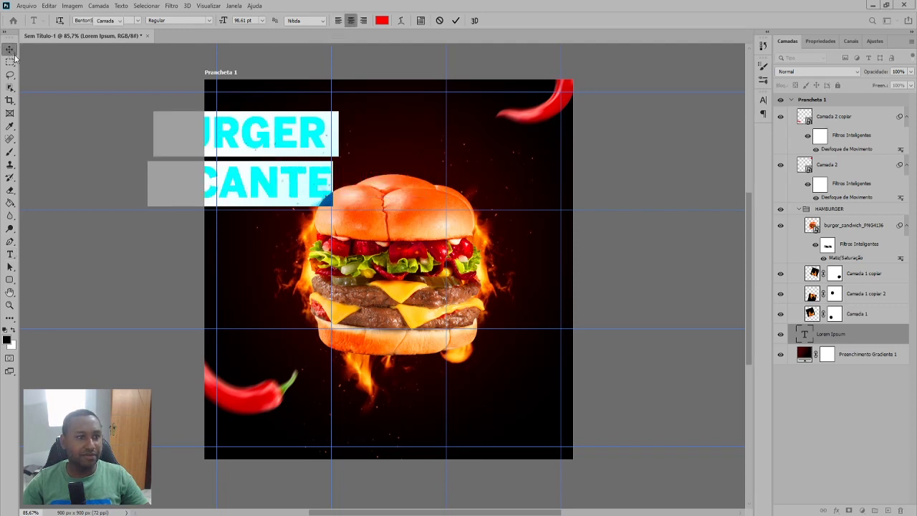
{"action": "key", "text": "ctrl+Return"}
{"action": "left_click_drag", "start_coordinate": [247, 144], "coordinate": [399, 131]}
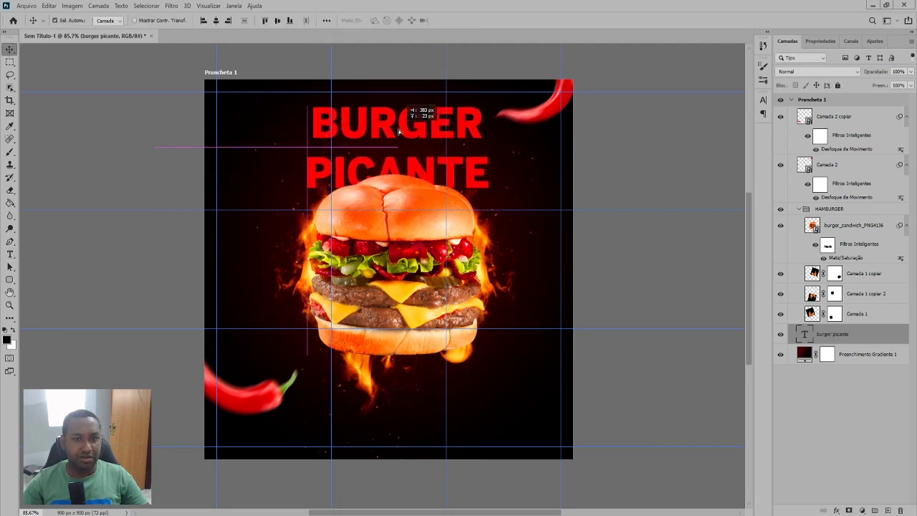
Search Google Images for 'fonte desgastada' and preview the THE SICKMEN grunge font.
{"action": "left_click", "coordinate": [162, 511]}
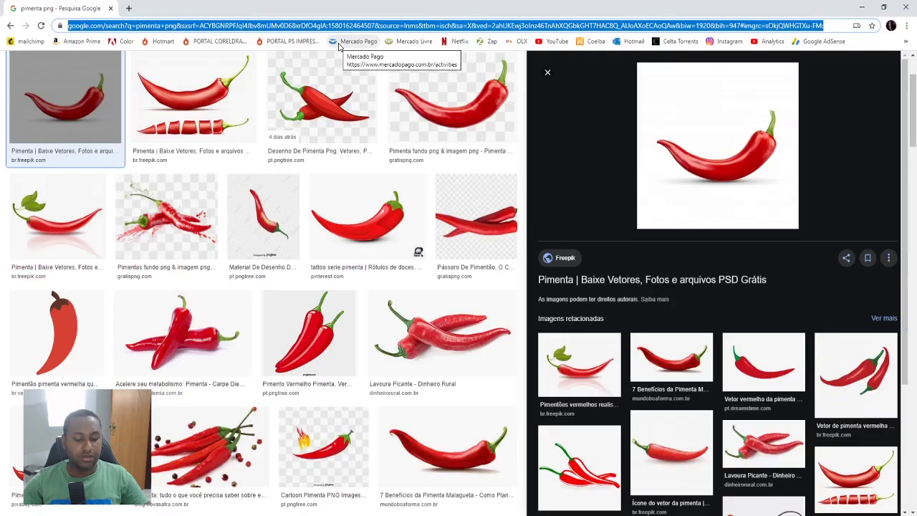
{"action": "type", "text": "fonte "}
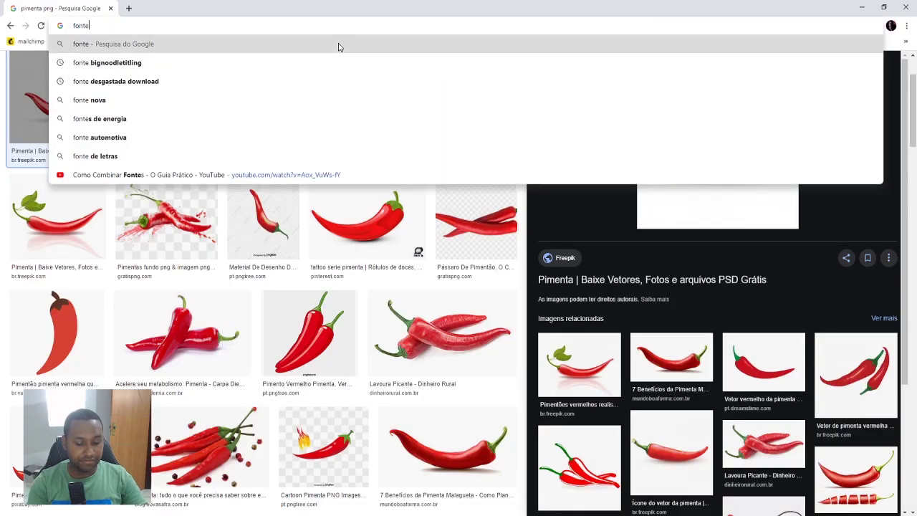
{"action": "type", "text": "desgastada"}
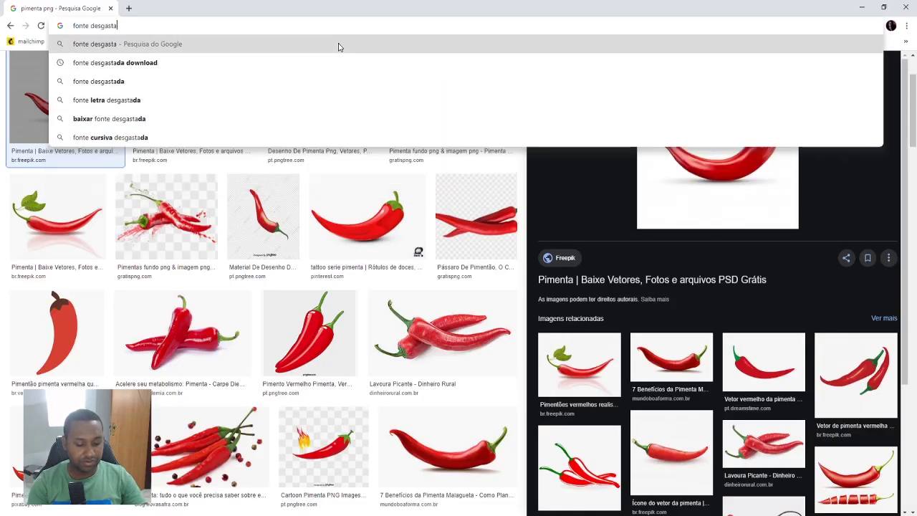
{"action": "key", "text": "Return"}
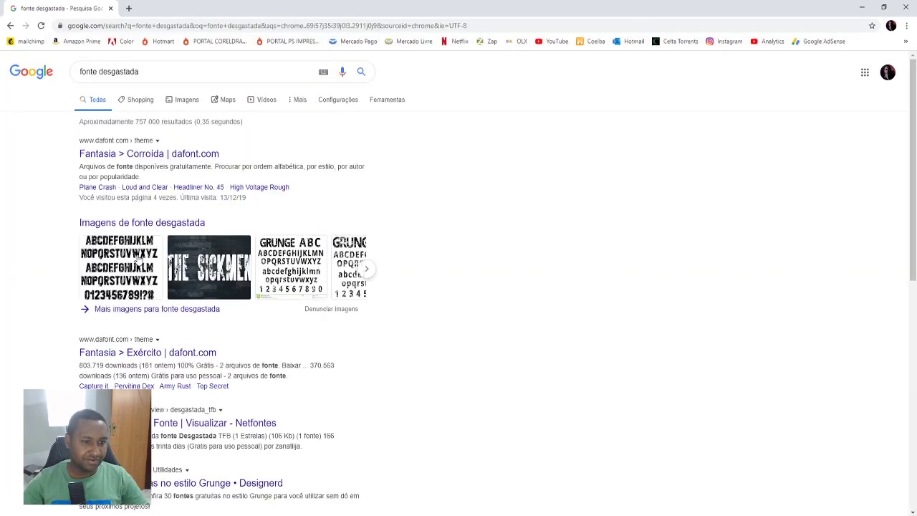
{"action": "left_click", "coordinate": [148, 224]}
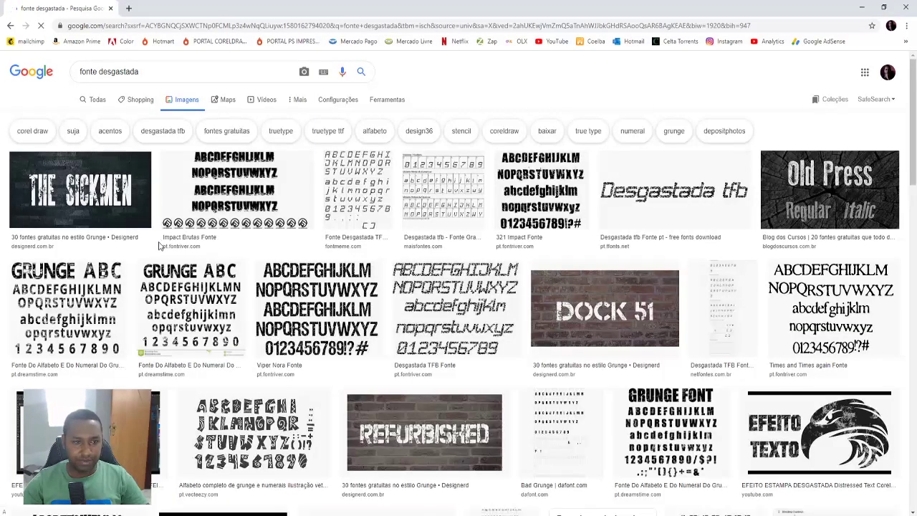
{"action": "left_click", "coordinate": [122, 204]}
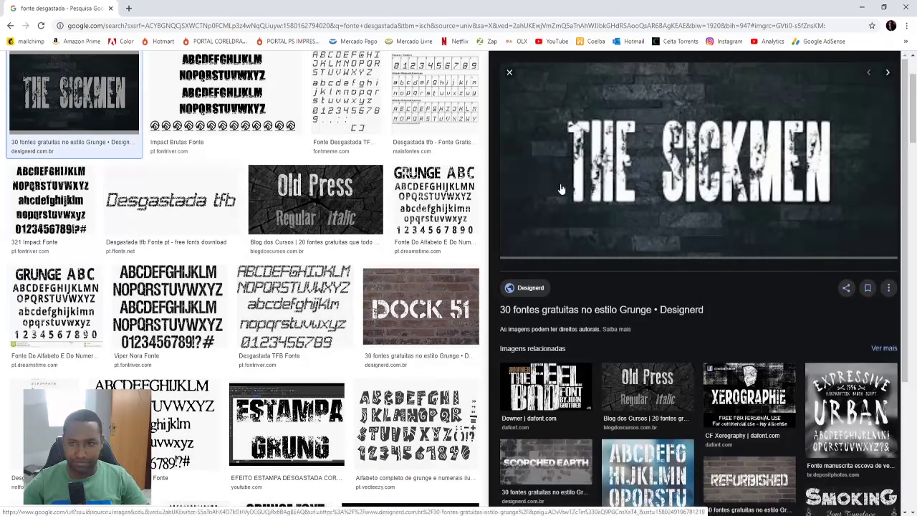
Open the designerd grunge fonts article and scroll down to The Sickmen entry.
{"action": "left_click", "coordinate": [565, 311]}
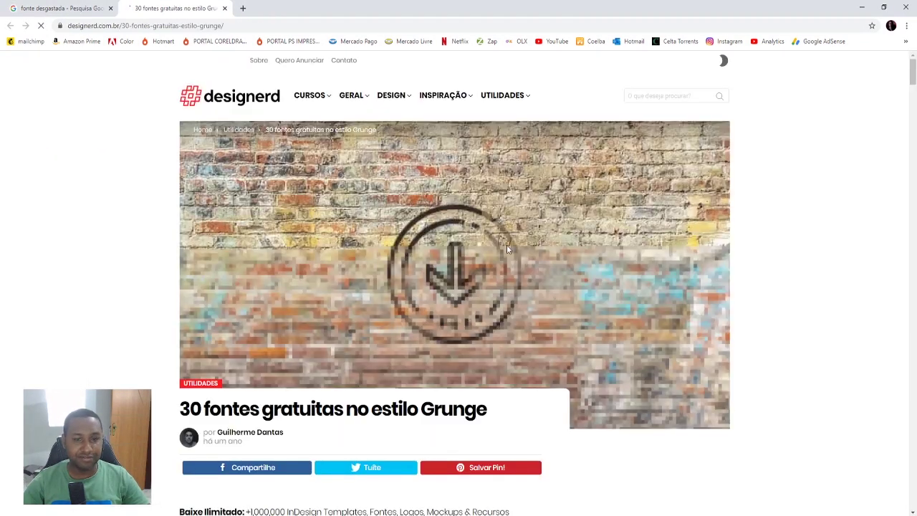
{"action": "scroll", "coordinate": [507, 244], "scroll_direction": "down", "scroll_amount": 2}
{"action": "scroll", "coordinate": [474, 226], "scroll_direction": "down", "scroll_amount": 3}
{"action": "scroll", "coordinate": [474, 226], "scroll_direction": "down", "scroll_amount": 3}
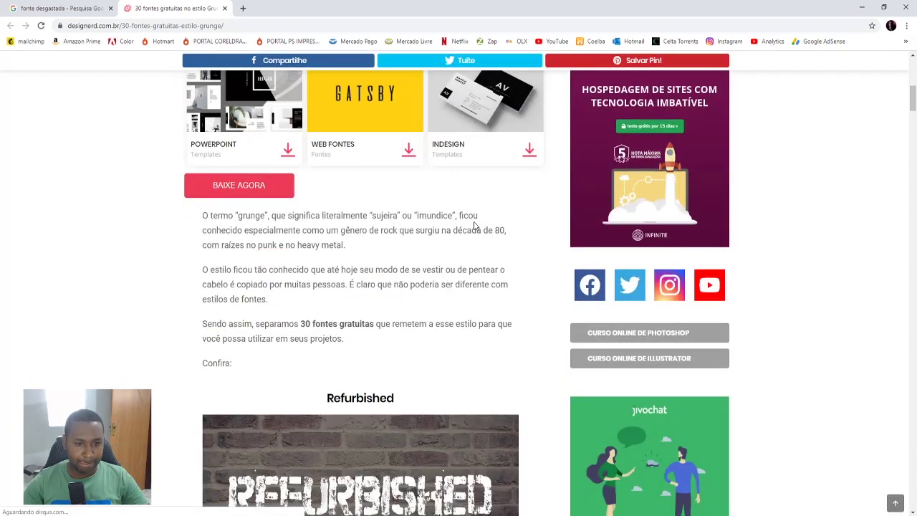
{"action": "scroll", "coordinate": [474, 226], "scroll_direction": "down", "scroll_amount": 2}
{"action": "scroll", "coordinate": [474, 225], "scroll_direction": "down", "scroll_amount": 3}
{"action": "scroll", "coordinate": [474, 226], "scroll_direction": "down", "scroll_amount": 4}
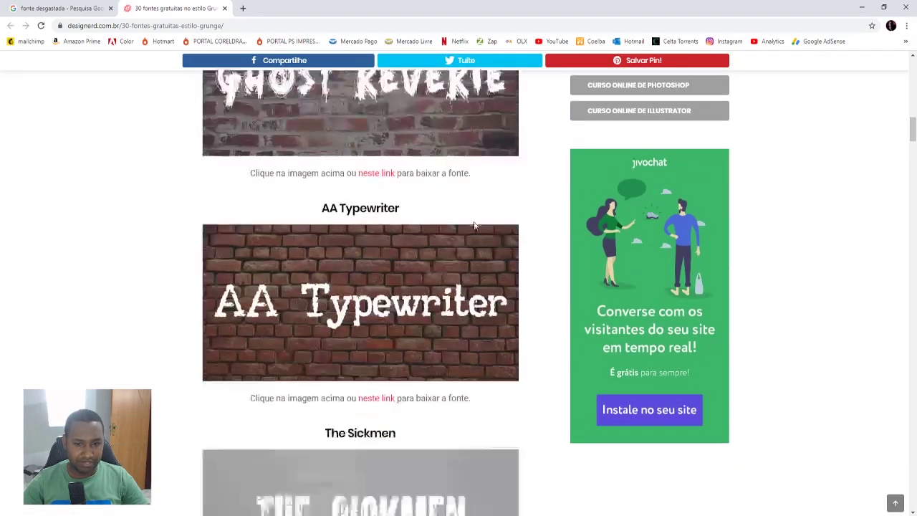
{"action": "scroll", "coordinate": [474, 225], "scroll_direction": "down", "scroll_amount": 4}
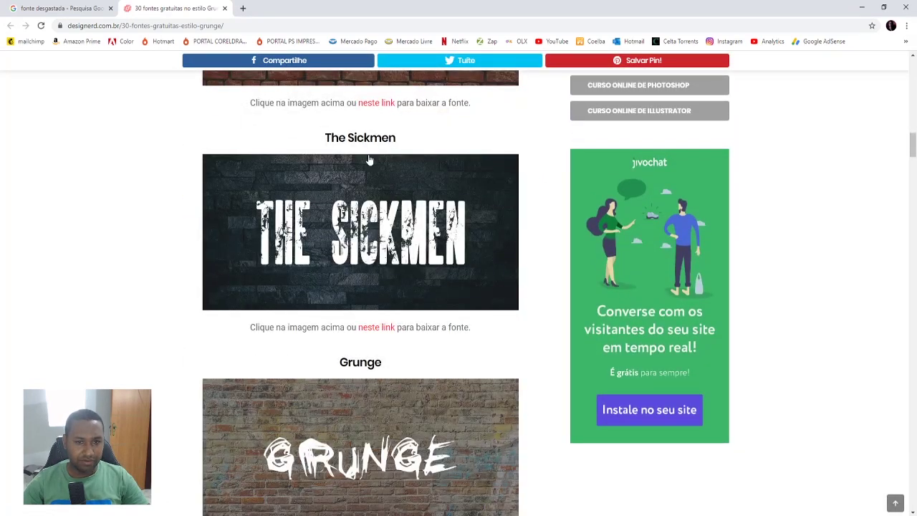
Download The Sickmen from fonts2u as the_sickmen.zip and show it in its folder.
{"action": "left_click", "coordinate": [372, 328]}
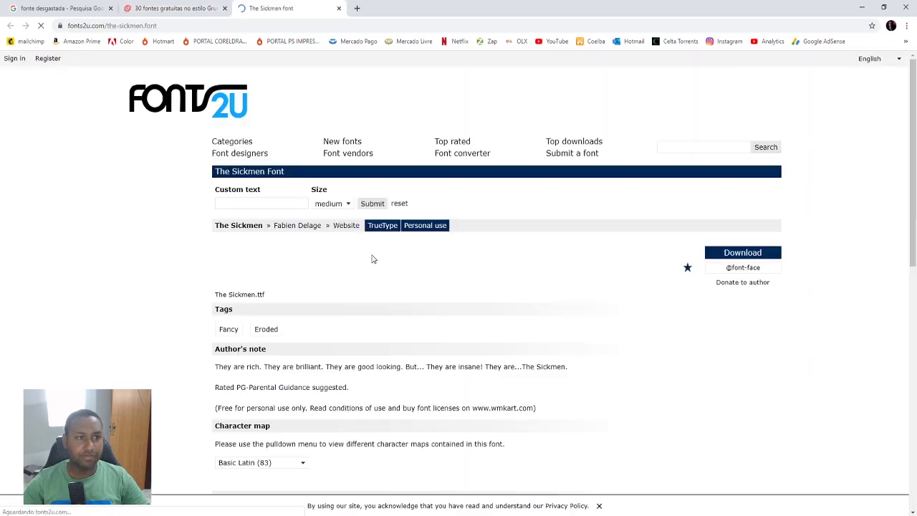
{"action": "left_click", "coordinate": [718, 255]}
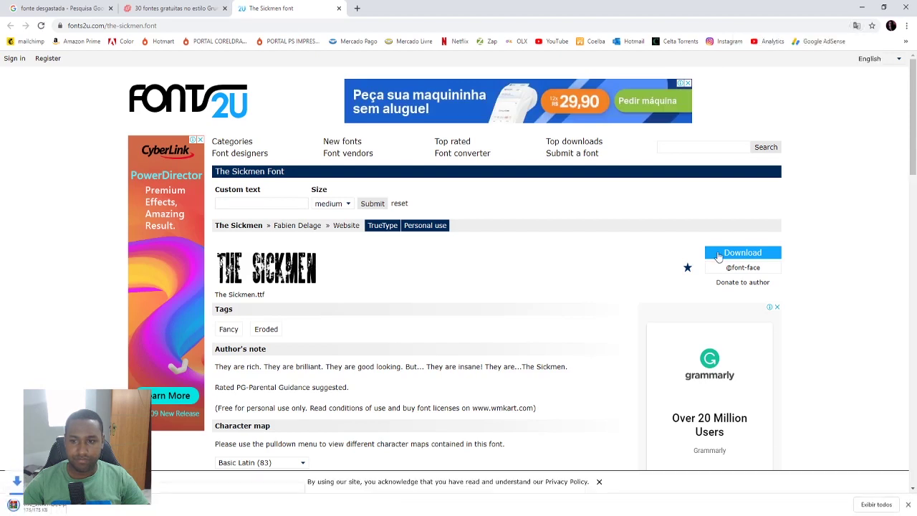
{"action": "left_click", "coordinate": [100, 506]}
{"action": "left_click", "coordinate": [108, 471]}
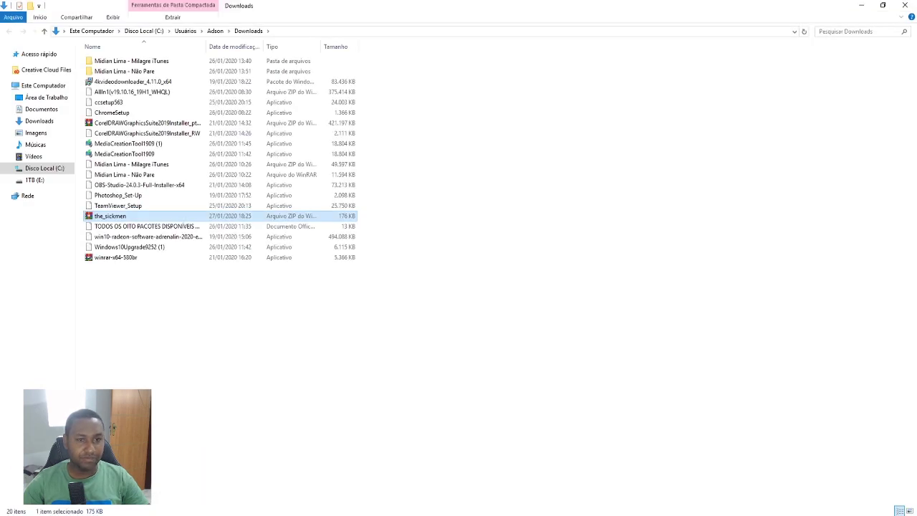
Extract the_sickmen.zip into Downloads and install The Sickmen font from the extracted folder.
{"action": "right_click", "coordinate": [108, 219]}
{"action": "left_click", "coordinate": [129, 251]}
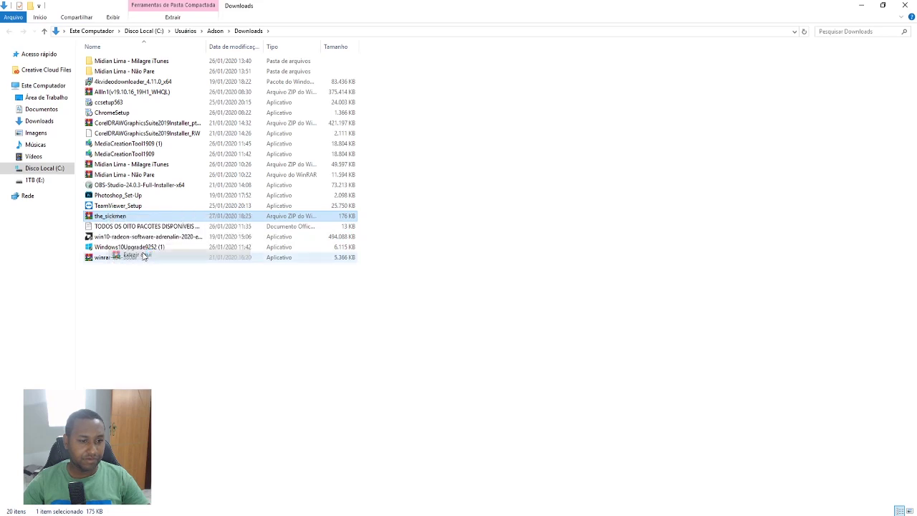
{"action": "left_click", "coordinate": [115, 71]}
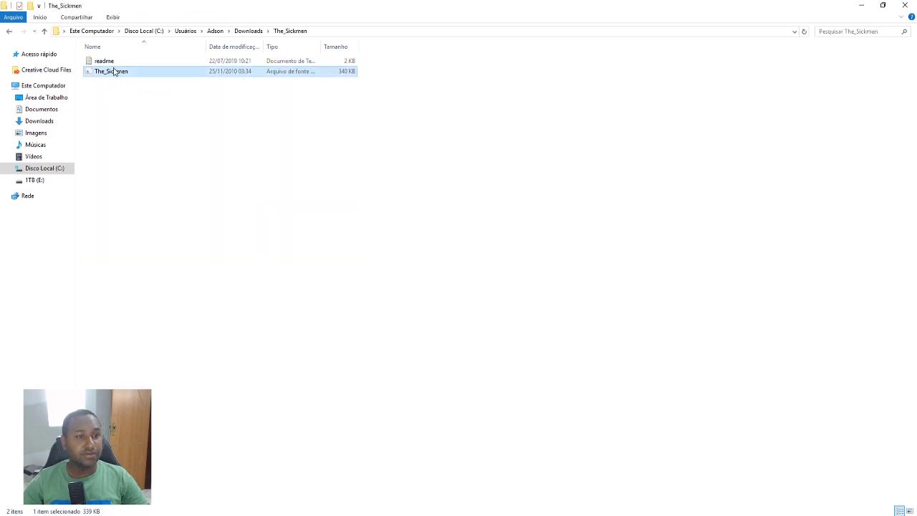
{"action": "right_click", "coordinate": [115, 70]}
{"action": "left_click", "coordinate": [148, 97]}
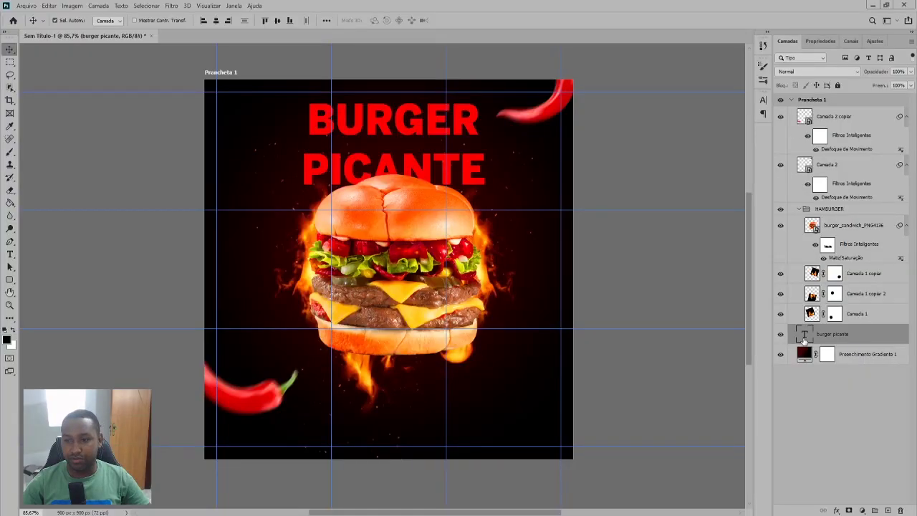
Move the BURGER PICANTE layer to the top and join the headline onto one line.
{"action": "left_click_drag", "start_coordinate": [804, 340], "coordinate": [801, 111]}
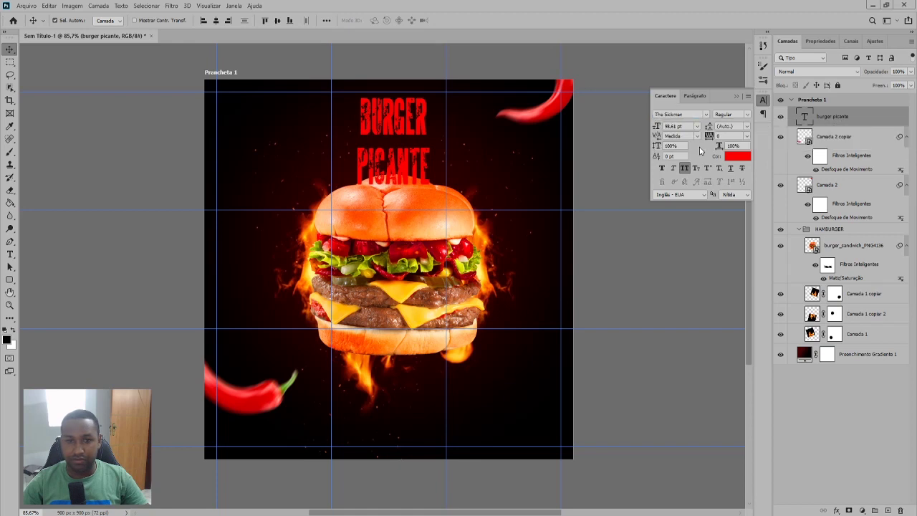
{"action": "double_click", "coordinate": [365, 161]}
{"action": "key", "text": "BackSpace"}
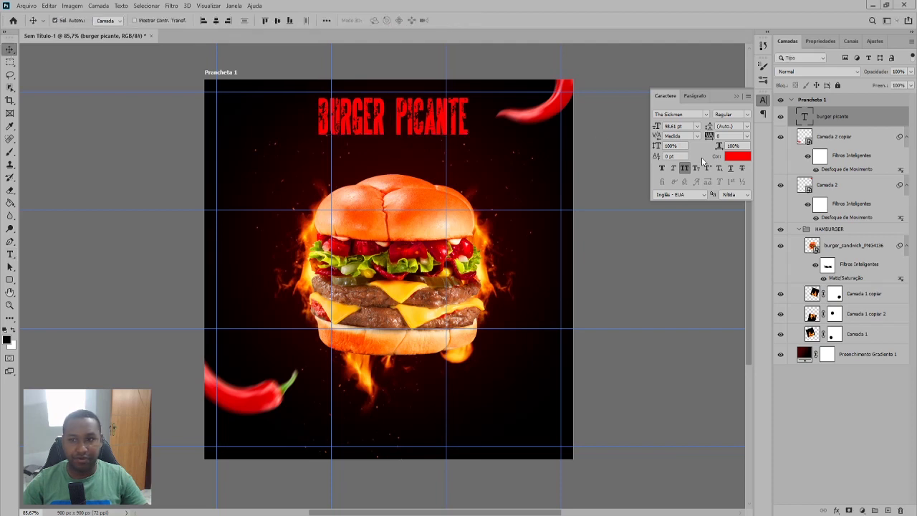
Color the headline white (ffffff), nudge it into place, and enlarge it to 282.64 pt.
{"action": "left_click", "coordinate": [737, 155]}
{"action": "type", "text": "ffffff"}
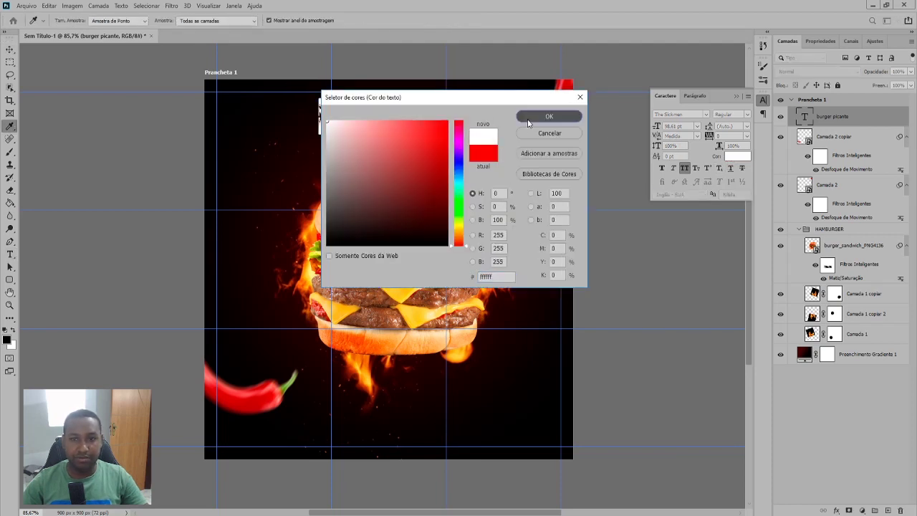
{"action": "left_click", "coordinate": [549, 116]}
{"action": "mouse_move", "coordinate": [425, 129]}
{"action": "left_mouse_down"}
{"action": "mouse_move", "coordinate": [414, 143]}
{"action": "mouse_move", "coordinate": [513, 144]}
{"action": "left_mouse_up"}
{"action": "key", "text": "ctrl+t"}
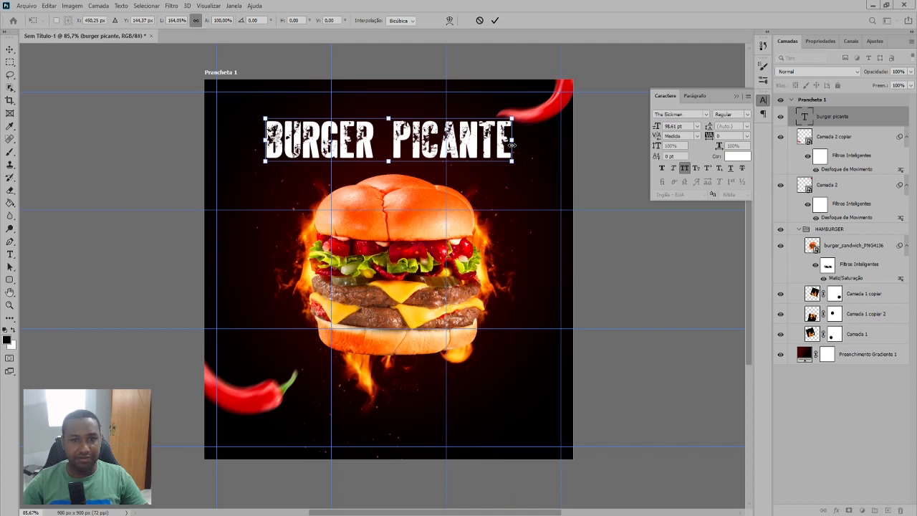
{"action": "key", "text": "Return"}
Scale the BURGER PICANTE headline down to a smaller size.
{"action": "left_click", "coordinate": [436, 121]}
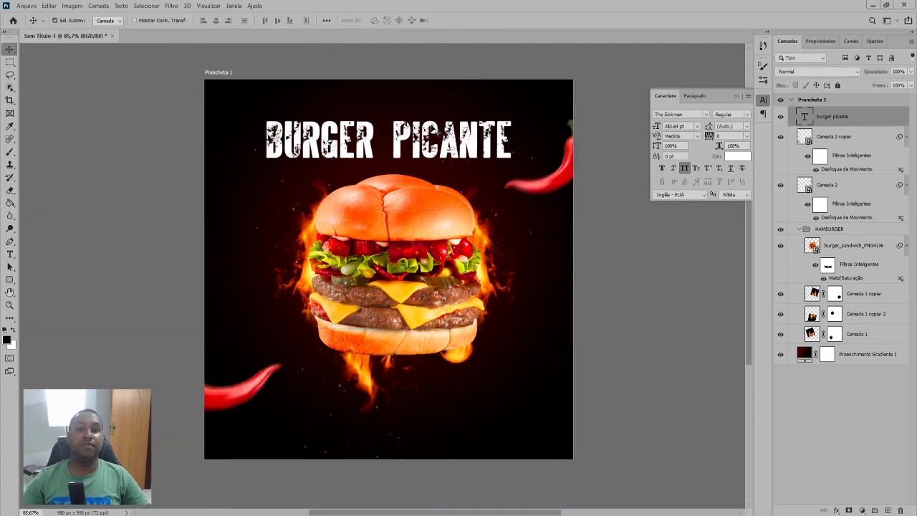
{"action": "key", "text": "ctrl+t"}
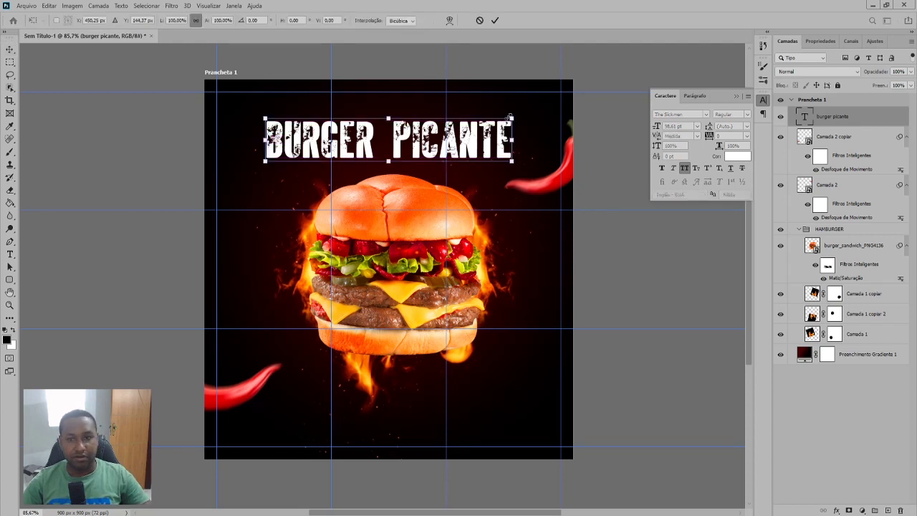
{"action": "left_click_drag", "start_coordinate": [511, 116], "coordinate": [477, 122]}
{"action": "key", "text": "Return"}
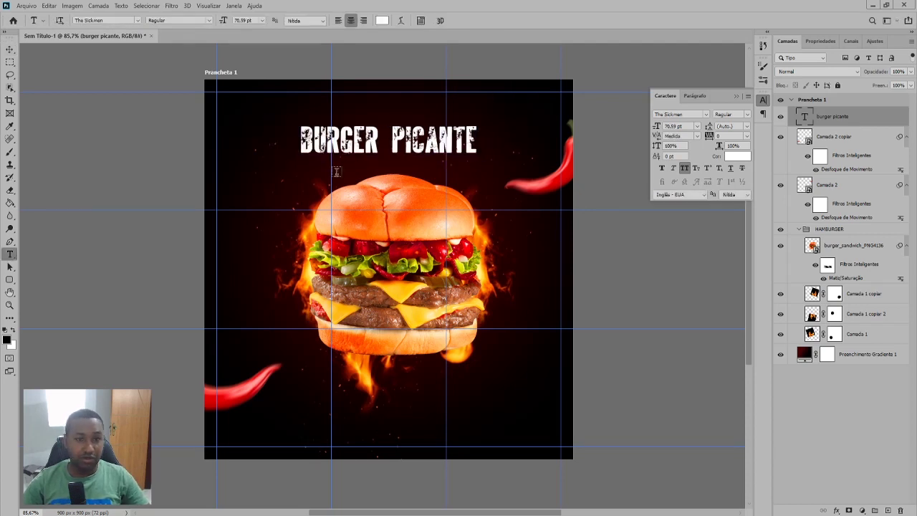
Add a new text layer below the headline set in BentonSans Book.
{"action": "left_click", "coordinate": [349, 187]}
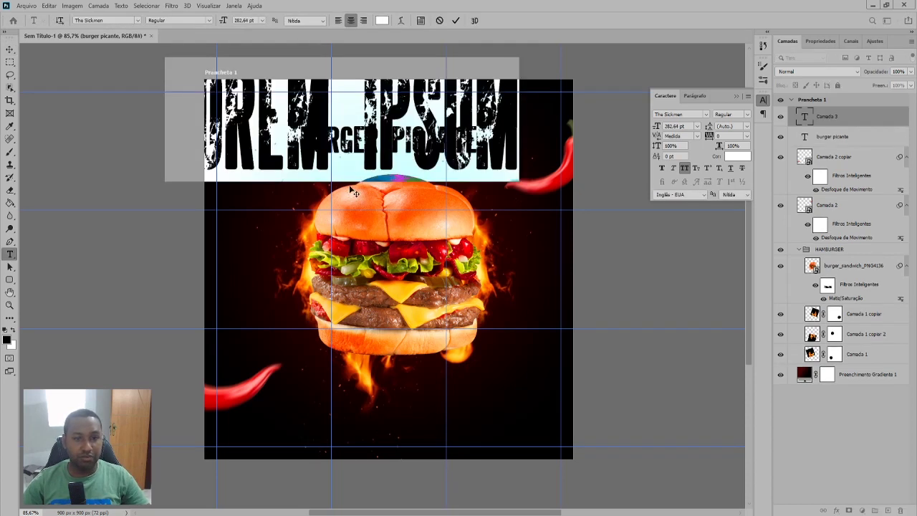
{"action": "left_click", "coordinate": [10, 48]}
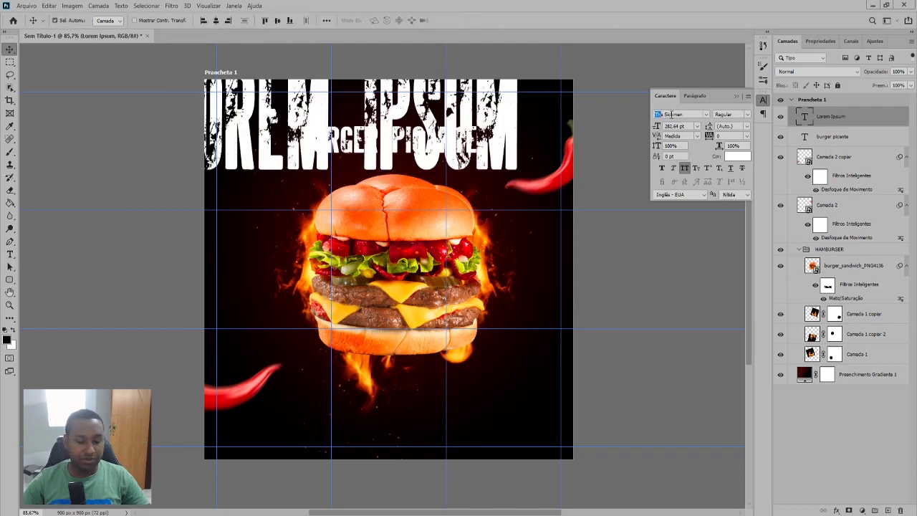
{"action": "type", "text": "u"}
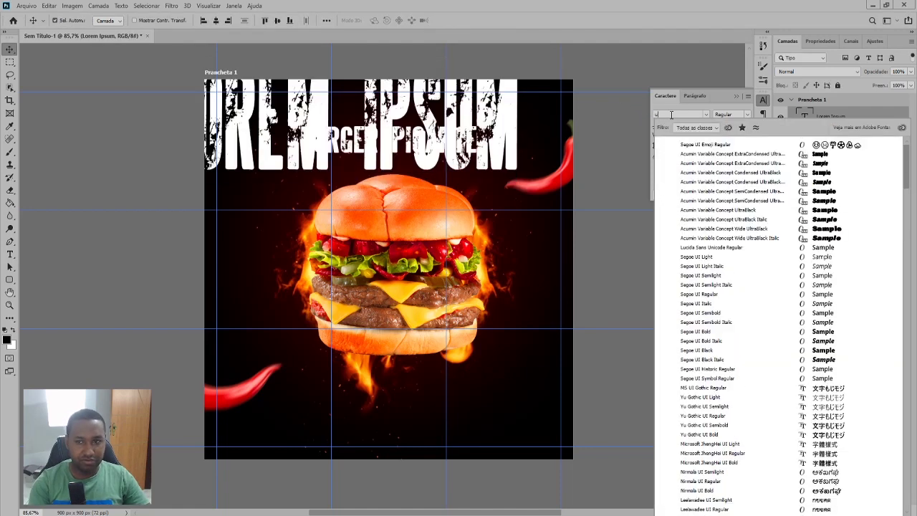
{"action": "type", "text": "r"}
{"action": "key", "text": "BackSpace"}
{"action": "key", "text": "BackSpace"}
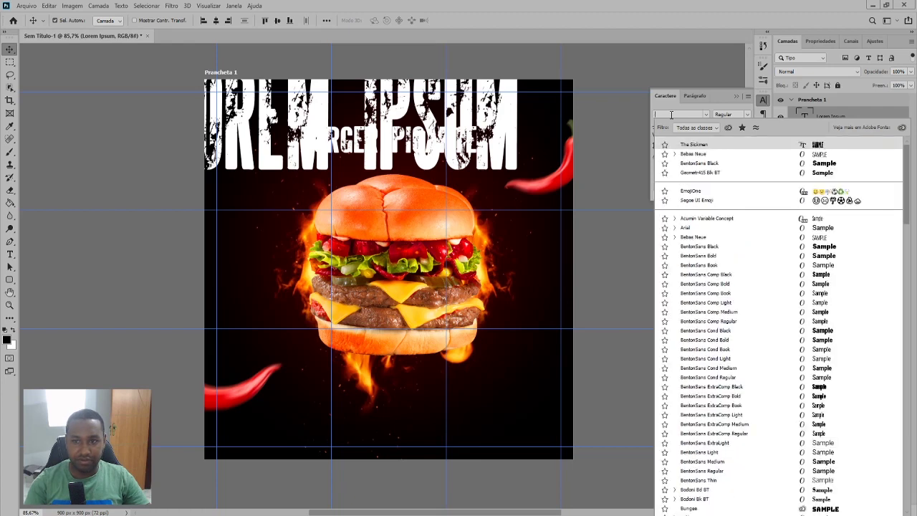
{"action": "type", "text": "BentonSans Black"}
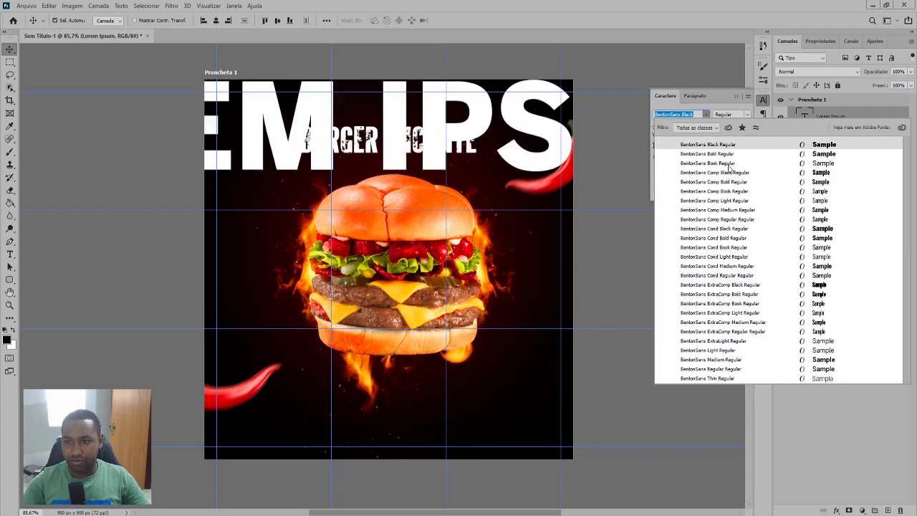
{"action": "left_click", "coordinate": [729, 167]}
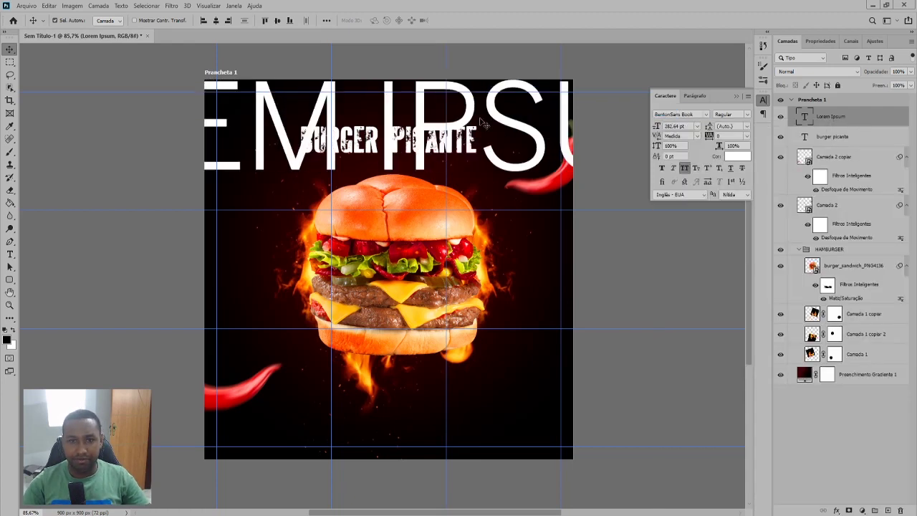
Shrink the new text to a 26.46 pt subtitle under the headline with 260 tracking.
{"action": "key", "text": "ctrl+t"}
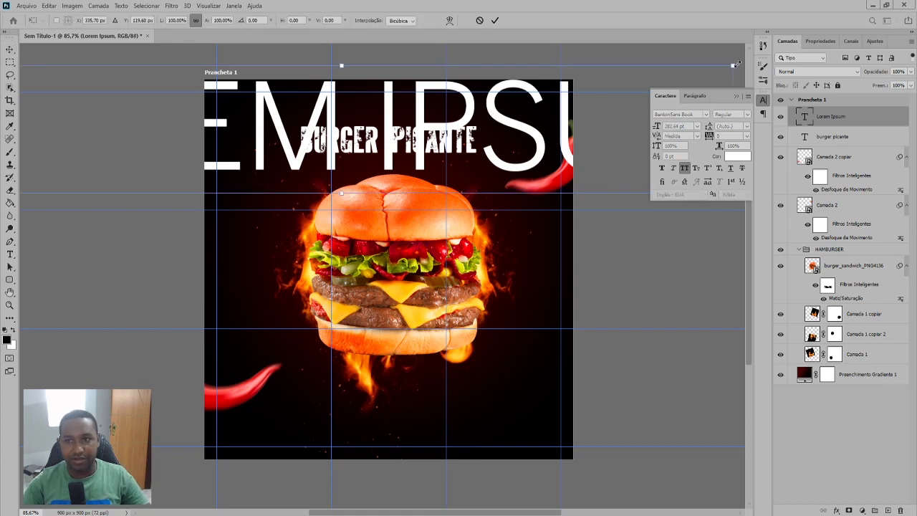
{"action": "mouse_move", "coordinate": [735, 66]}
{"action": "left_mouse_down"}
{"action": "mouse_move", "coordinate": [608, 81]}
{"action": "mouse_move", "coordinate": [501, 155]}
{"action": "mouse_move", "coordinate": [409, 170]}
{"action": "left_mouse_up"}
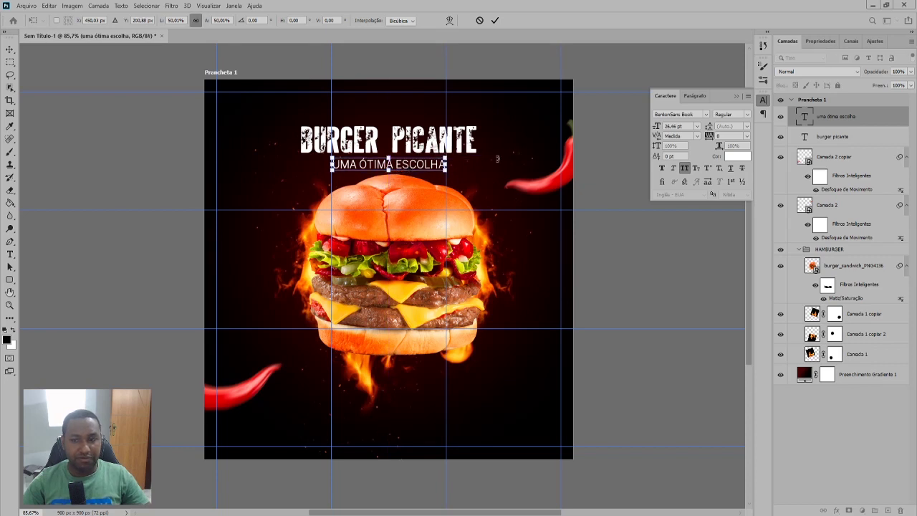
{"action": "key", "text": "Return"}
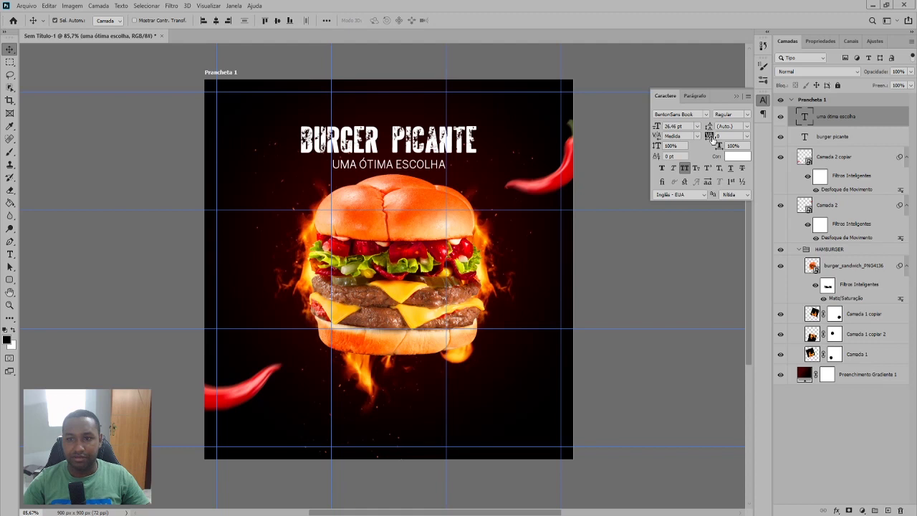
{"action": "left_click_drag", "start_coordinate": [714, 137], "coordinate": [719, 136]}
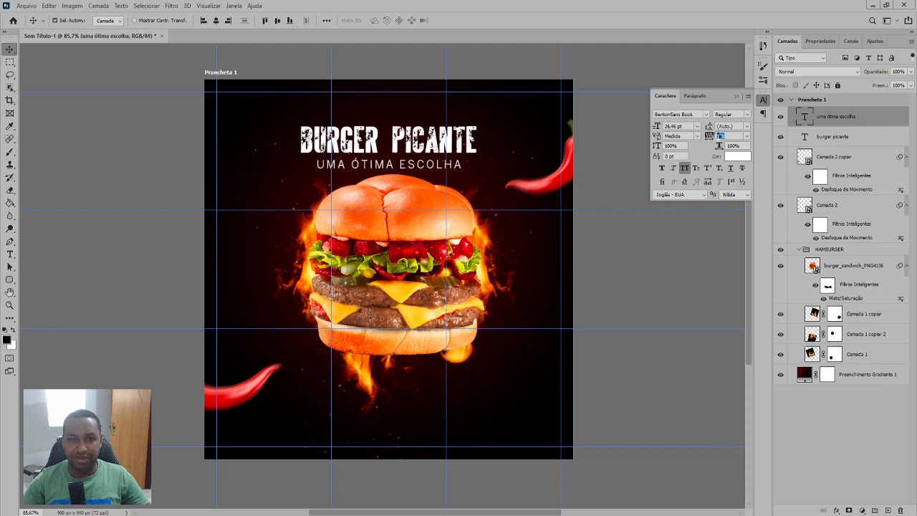
{"action": "key", "text": "Up"}
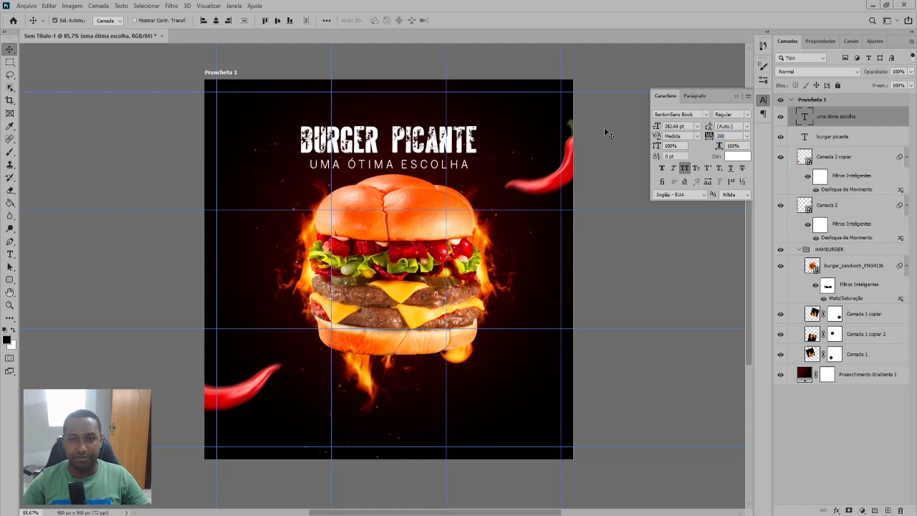
{"action": "left_click", "coordinate": [604, 127]}
{"action": "left_click", "coordinate": [803, 138]}
Group the headline and subtitle layers into a layer group named TEXTO.
{"action": "left_click", "coordinate": [816, 124], "text": "shift"}
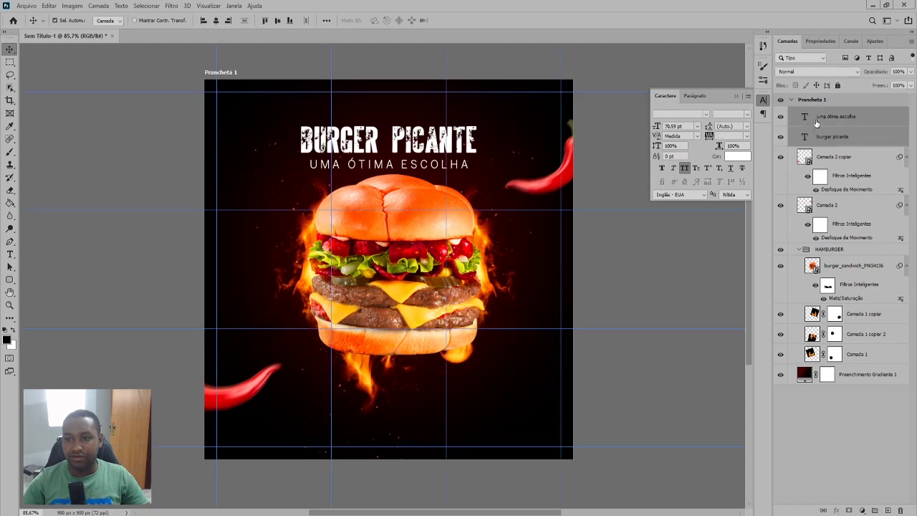
{"action": "key", "text": "ctrl+g"}
{"action": "type", "text": "TEXTO"}
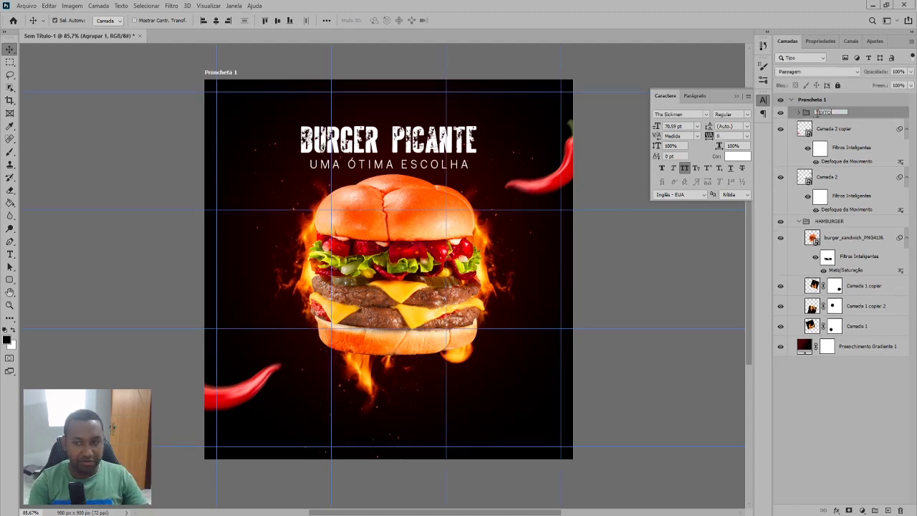
{"action": "key", "text": "Return"}
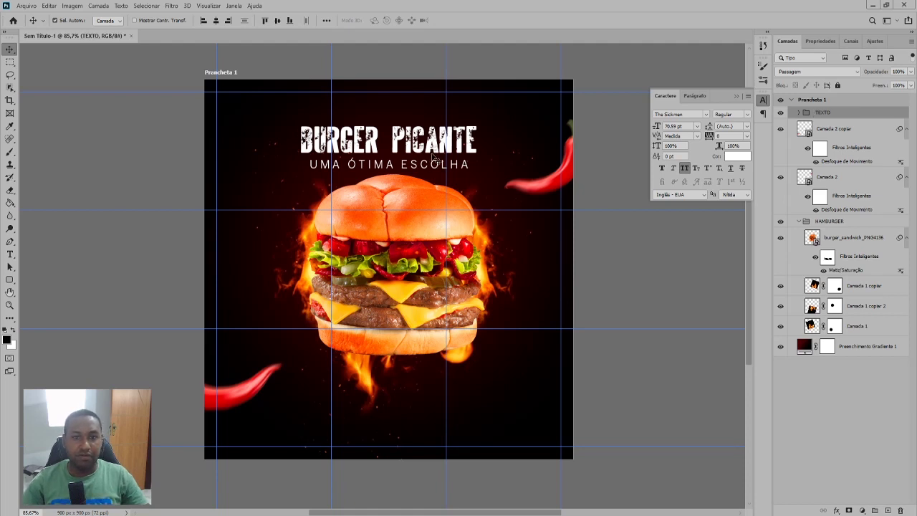
Undo an accidental headline move and reselect the TEXTO group.
{"action": "left_click_drag", "start_coordinate": [433, 157], "coordinate": [434, 147]}
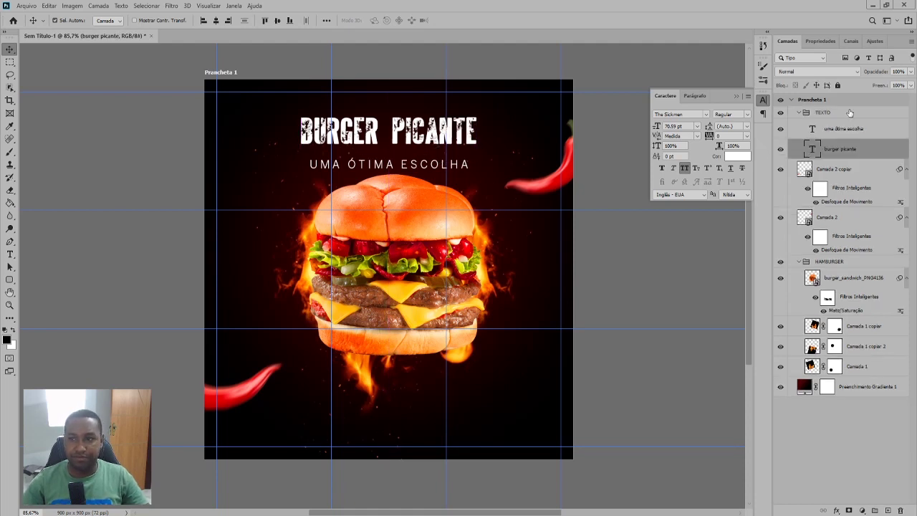
{"action": "left_click", "coordinate": [850, 114]}
{"action": "key", "text": "ctrl+z"}
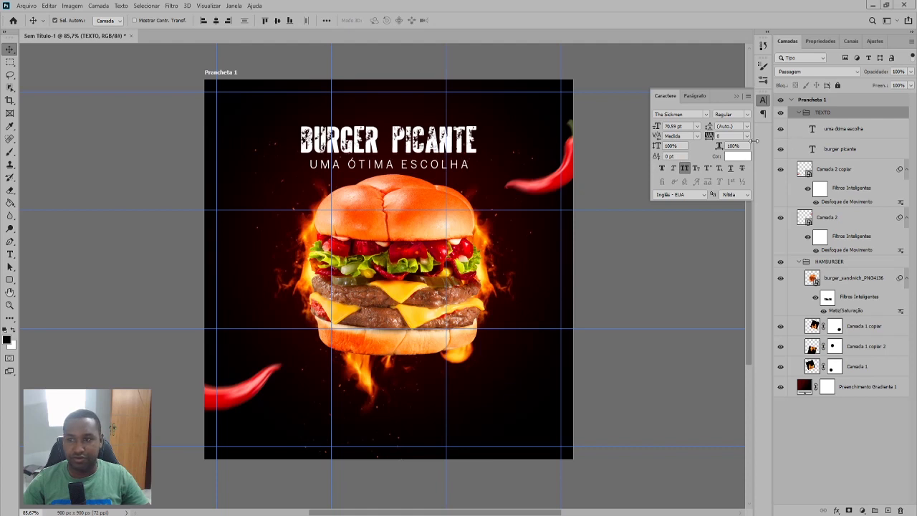
{"action": "left_click", "coordinate": [790, 112], "text": "ctrl"}
{"action": "key", "text": "ctrl+semicolon"}
{"action": "left_click", "coordinate": [818, 115]}
{"action": "key", "text": "ctrl+semicolon"}
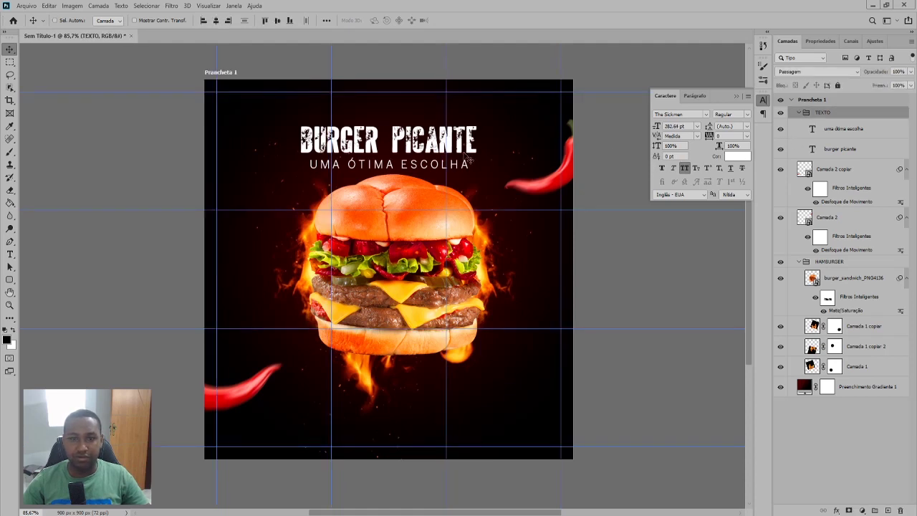
Search Google Images for 'FAISCA DE FOGO'.
{"action": "left_click", "coordinate": [371, 25]}
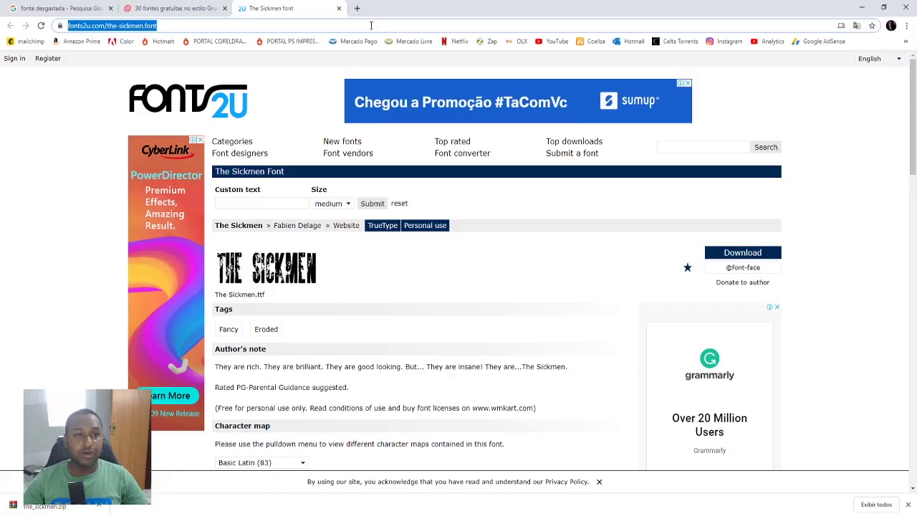
{"action": "type", "text": "F"}
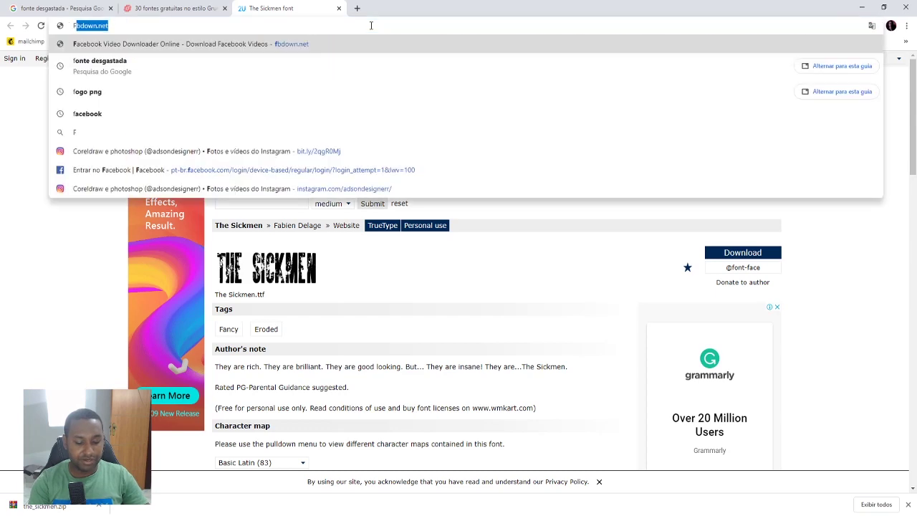
{"action": "type", "text": "AISCA DE "}
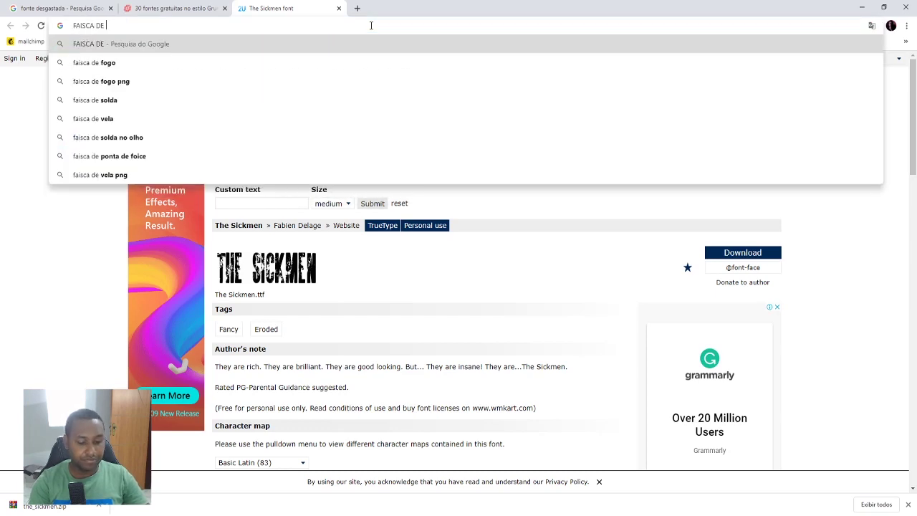
{"action": "type", "text": "FOGO"}
{"action": "key", "text": "Return"}
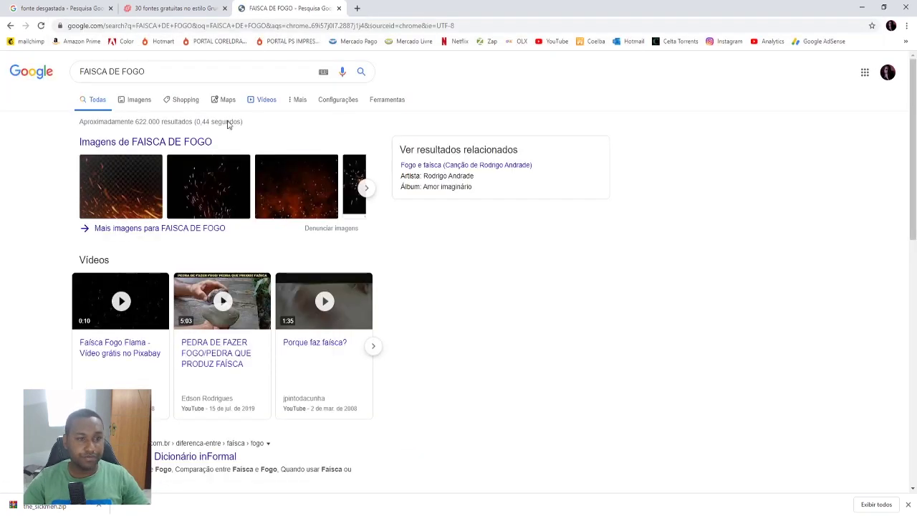
{"action": "left_click", "coordinate": [198, 146]}
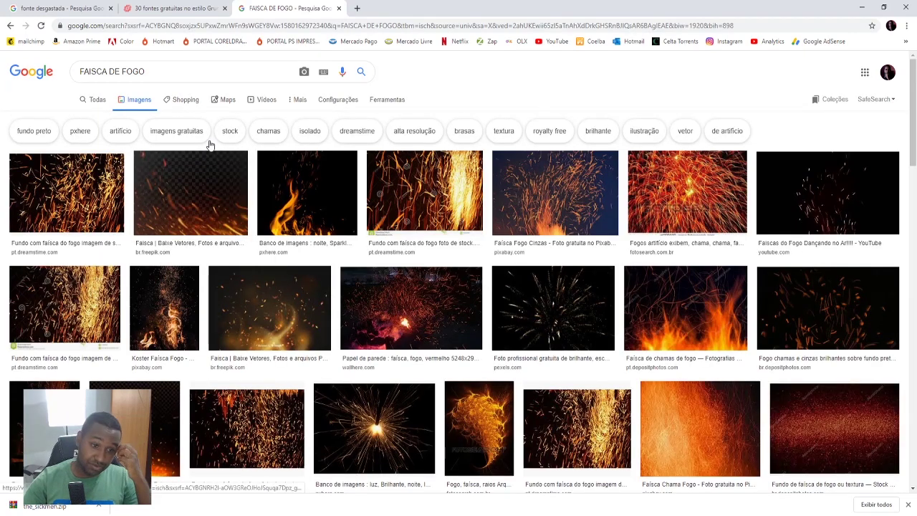
Browse spark previews and copy the 'Animation Sparks on a black background' image.
{"action": "left_click", "coordinate": [795, 190]}
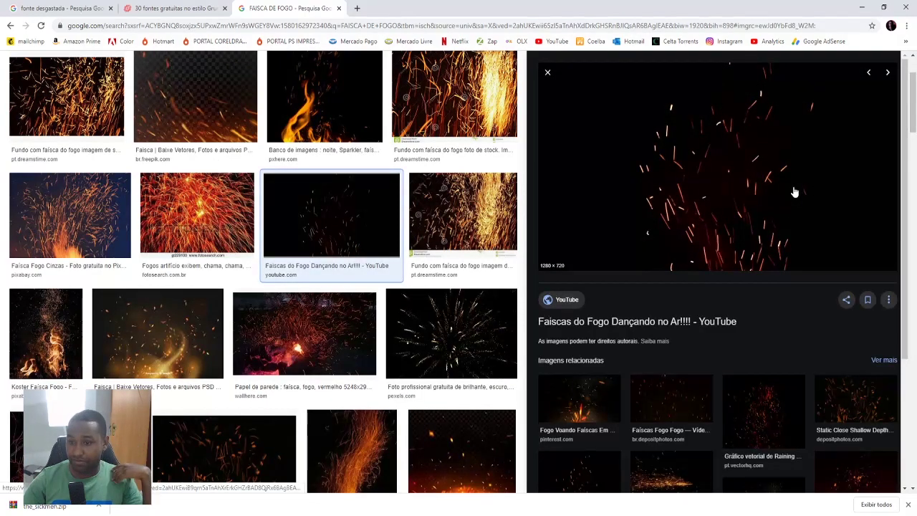
{"action": "scroll", "coordinate": [700, 287], "scroll_direction": "down", "scroll_amount": 2}
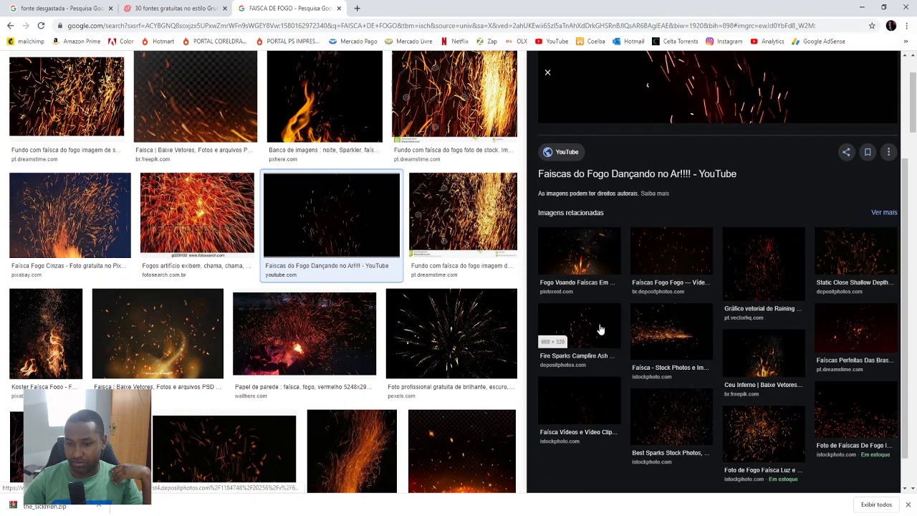
{"action": "left_click", "coordinate": [552, 338]}
{"action": "scroll", "coordinate": [655, 280], "scroll_direction": "down", "scroll_amount": 2}
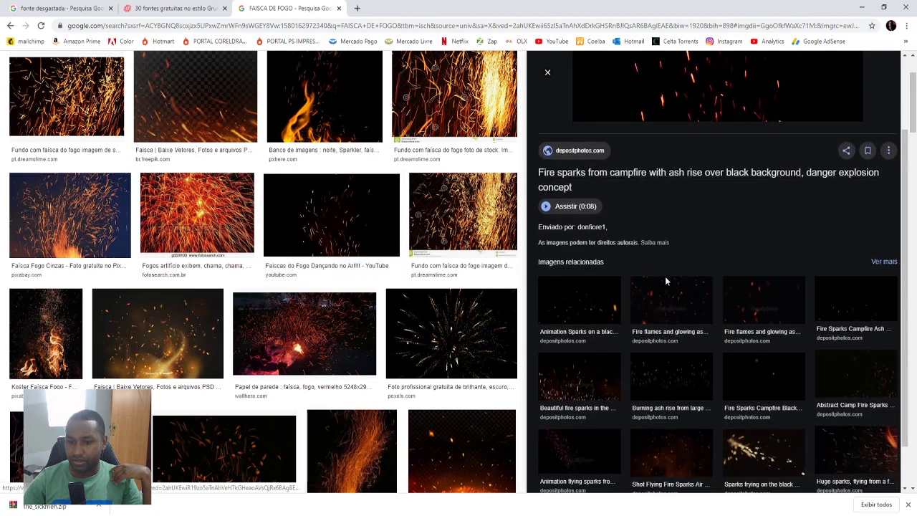
{"action": "left_click", "coordinate": [602, 302]}
{"action": "scroll", "coordinate": [669, 285], "scroll_direction": "down", "scroll_amount": 2}
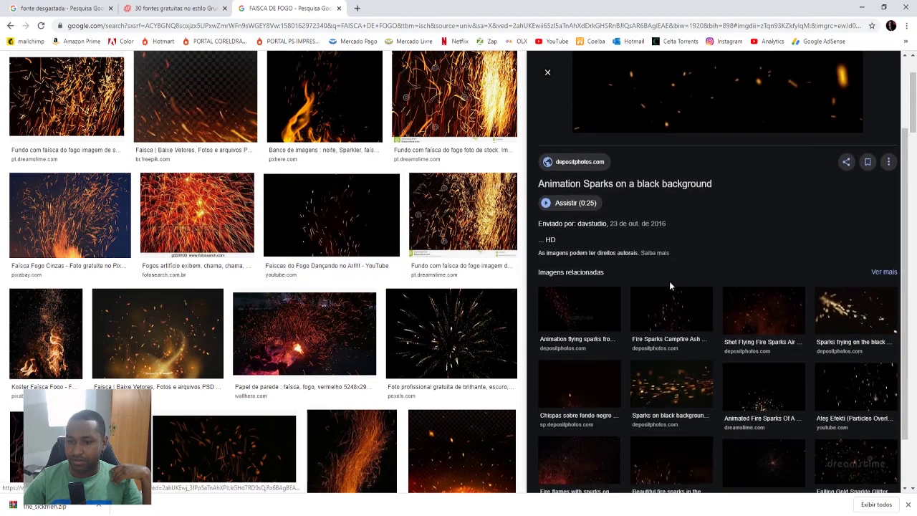
{"action": "scroll", "coordinate": [671, 286], "scroll_direction": "up", "scroll_amount": 2}
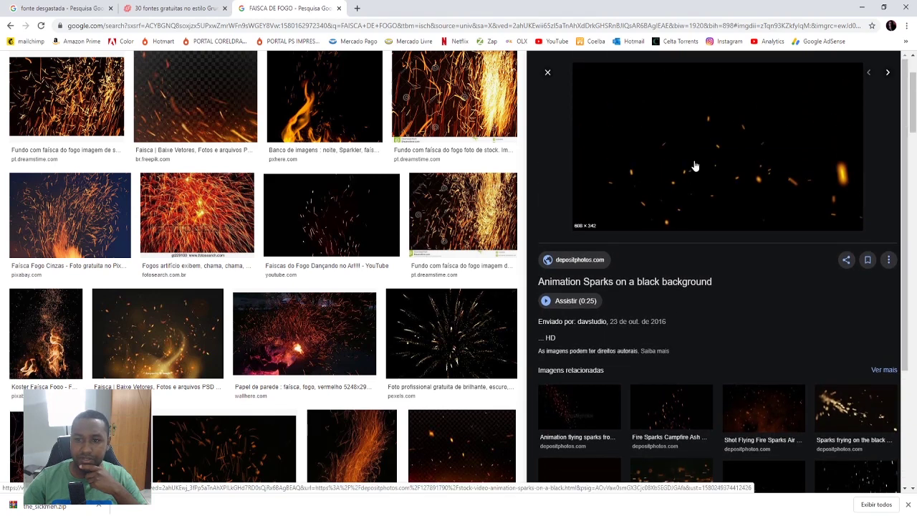
{"action": "right_click", "coordinate": [699, 148]}
{"action": "left_click", "coordinate": [723, 248]}
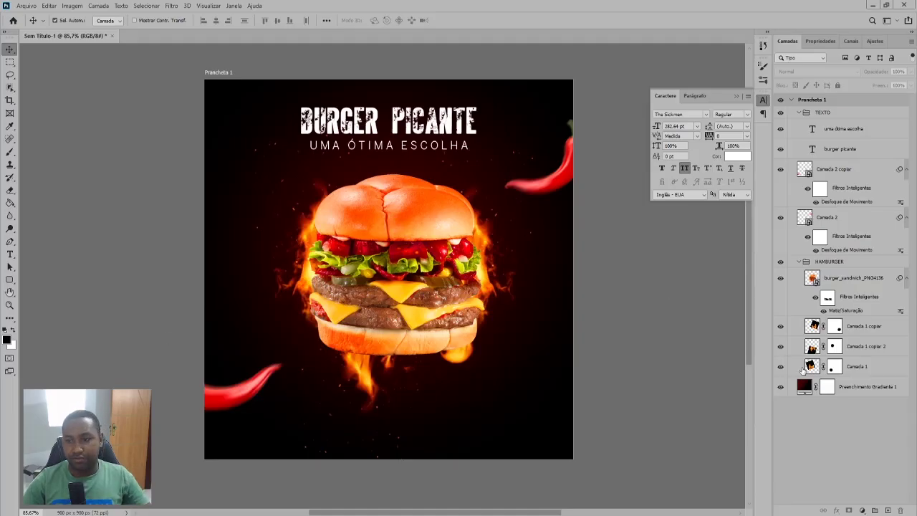
Paste the sparks image above the burger layer and enlarge it to cover the poster.
{"action": "left_click", "coordinate": [843, 281]}
{"action": "key", "text": "ctrl+v"}
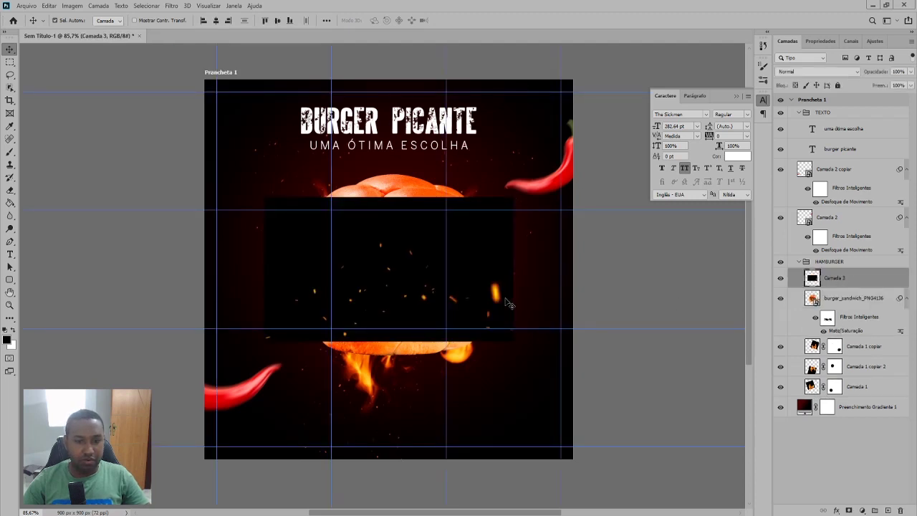
{"action": "key", "text": "ctrl+t"}
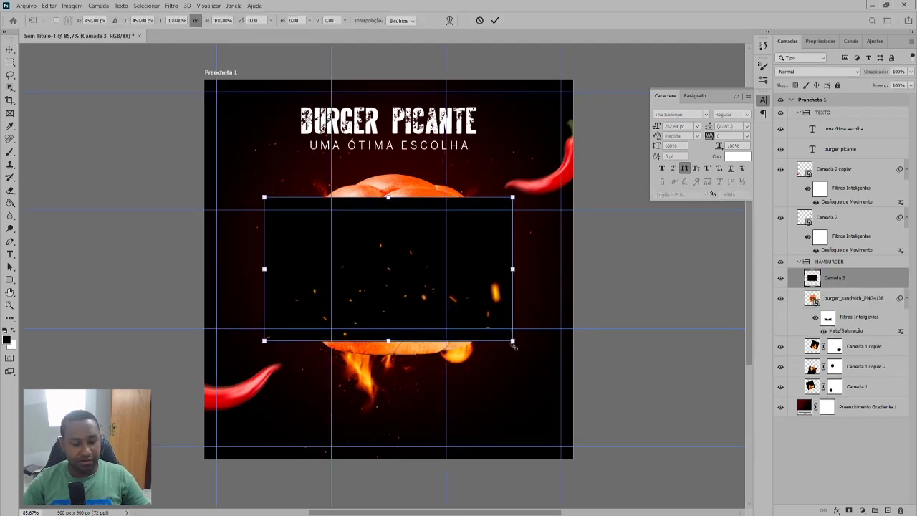
{"action": "left_click_drag", "start_coordinate": [513, 341], "coordinate": [579, 379]}
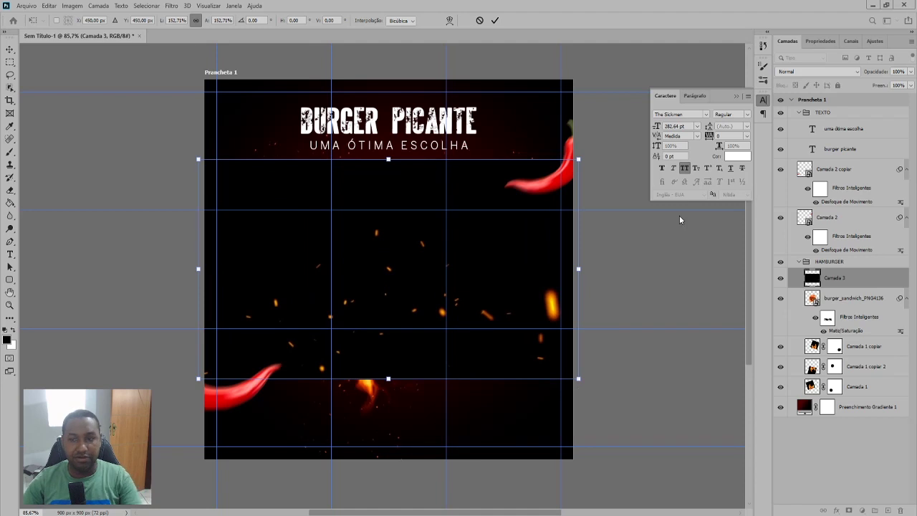
{"action": "key", "text": "Return"}
Set the sparks layer to Divisão blend mode, move it up, and drag a duplicate upward.
{"action": "left_click", "coordinate": [795, 71]}
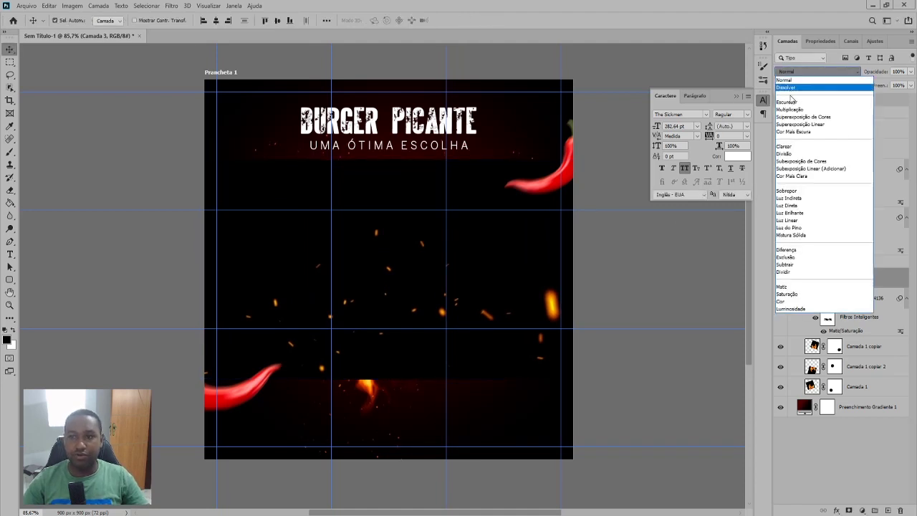
{"action": "left_click", "coordinate": [794, 154]}
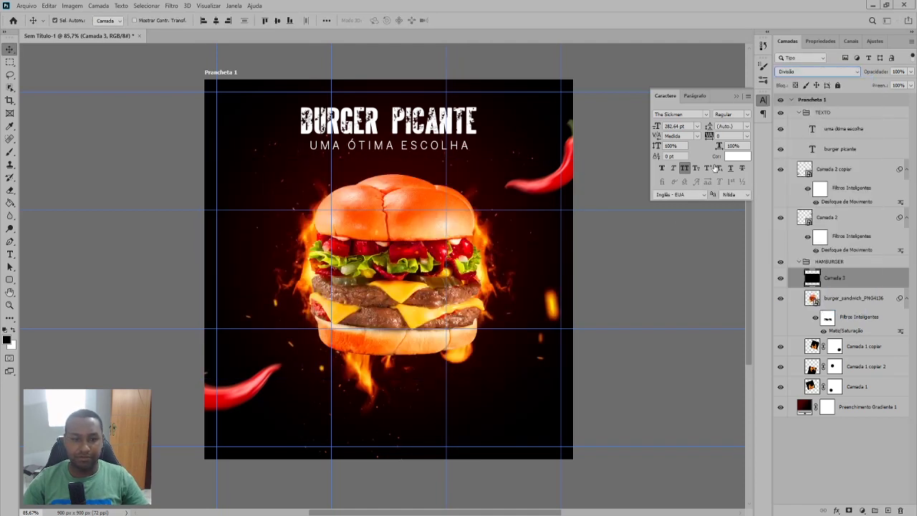
{"action": "mouse_move", "coordinate": [275, 308]}
{"action": "left_mouse_down"}
{"action": "mouse_move", "coordinate": [265, 134]}
{"action": "mouse_move", "coordinate": [245, 384]}
{"action": "left_mouse_up"}
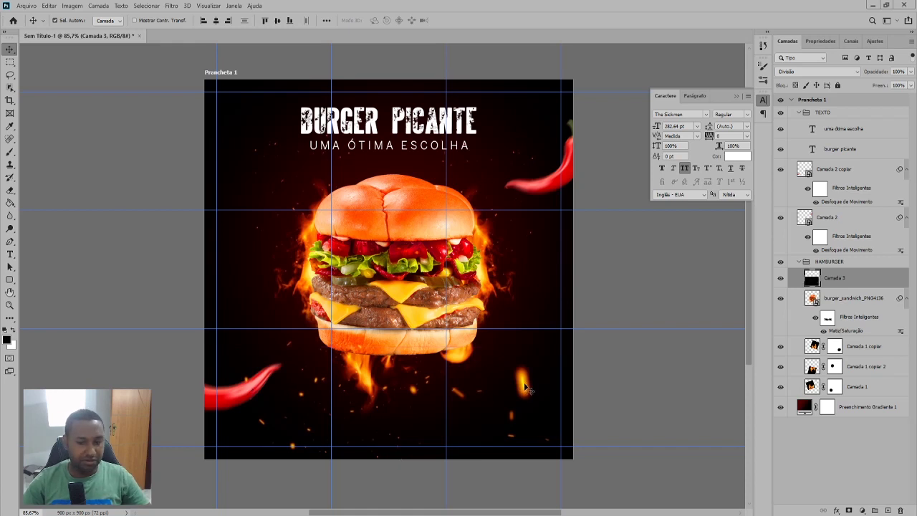
{"action": "left_click_drag", "start_coordinate": [525, 390], "coordinate": [534, 114]}
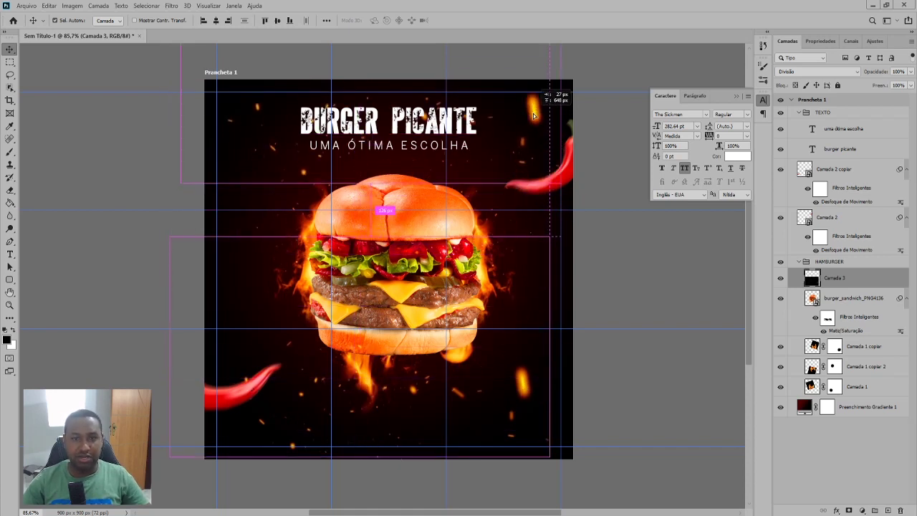
Flip the sparks copy, Camada 3 copiar, horizontally.
{"action": "right_click", "coordinate": [526, 384]}
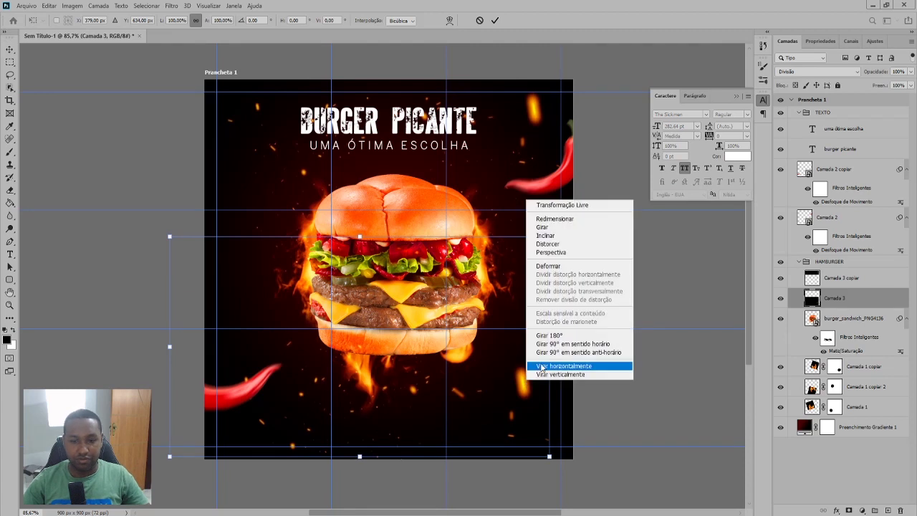
{"action": "left_click", "coordinate": [544, 364]}
{"action": "key", "text": "Return"}
{"action": "left_click", "coordinate": [536, 110]}
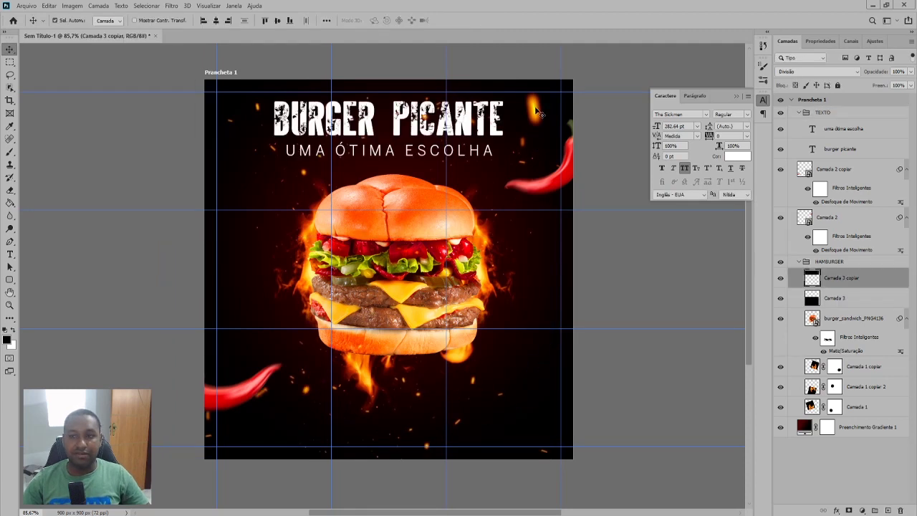
Add a layer mask to the sparks copy to hide the stray top-right ember.
{"action": "left_click", "coordinate": [848, 510]}
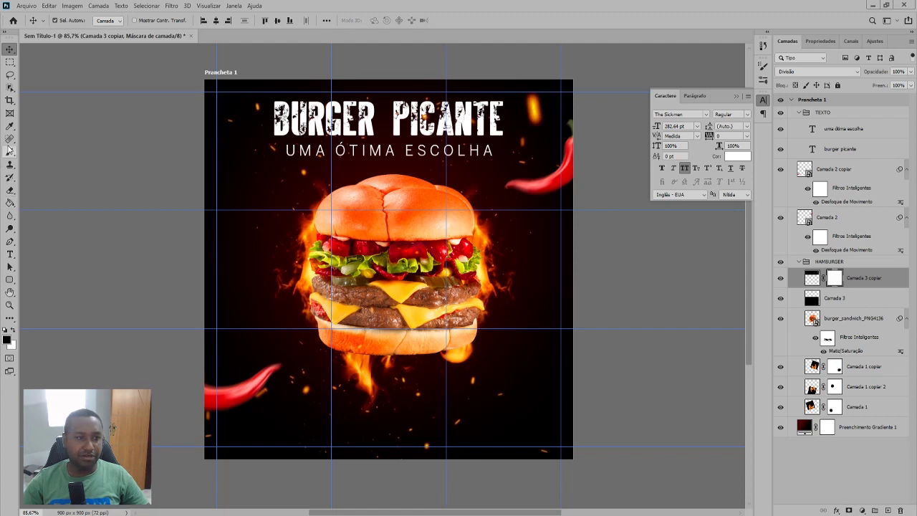
{"action": "left_click", "coordinate": [10, 151]}
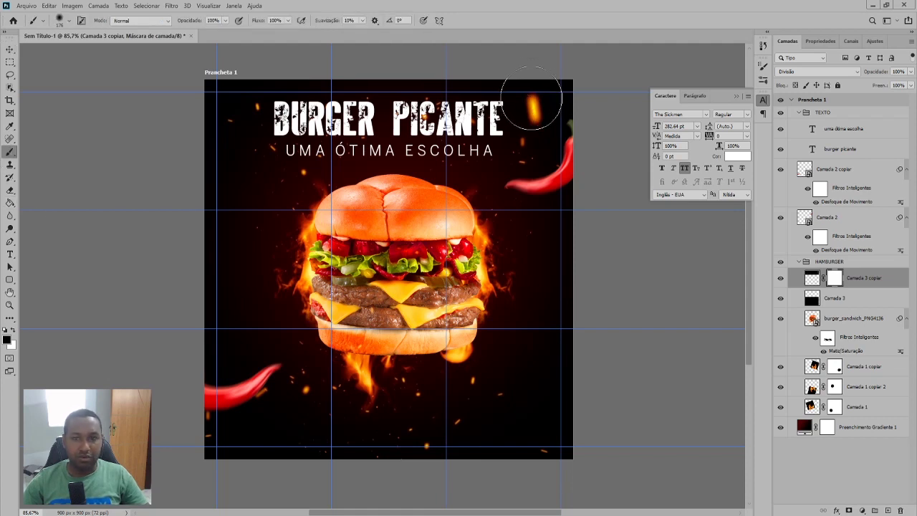
{"action": "left_click", "coordinate": [10, 48]}
{"action": "left_click", "coordinate": [122, 170]}
{"action": "key", "text": "ctrl+h"}
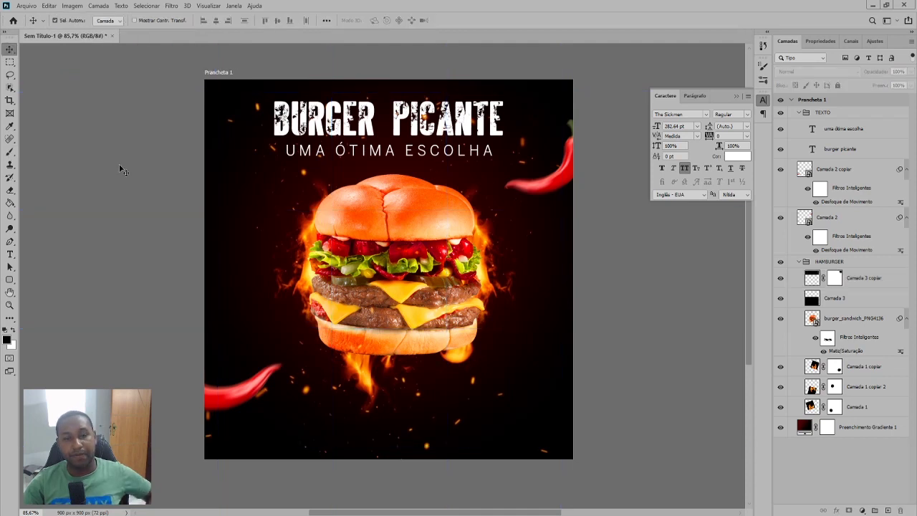
{"action": "key", "text": "ctrl+h"}
{"action": "left_click_drag", "start_coordinate": [445, 152], "coordinate": [446, 430]}
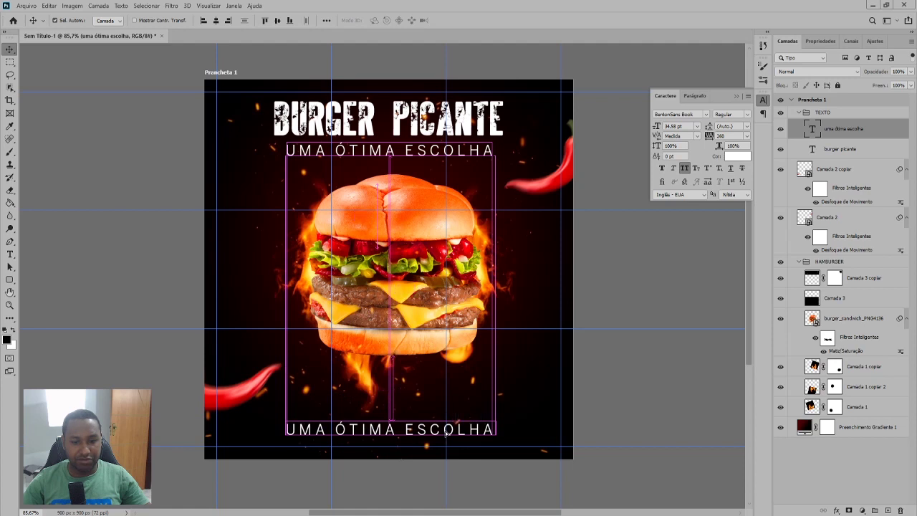
{"action": "double_click", "coordinate": [812, 129]}
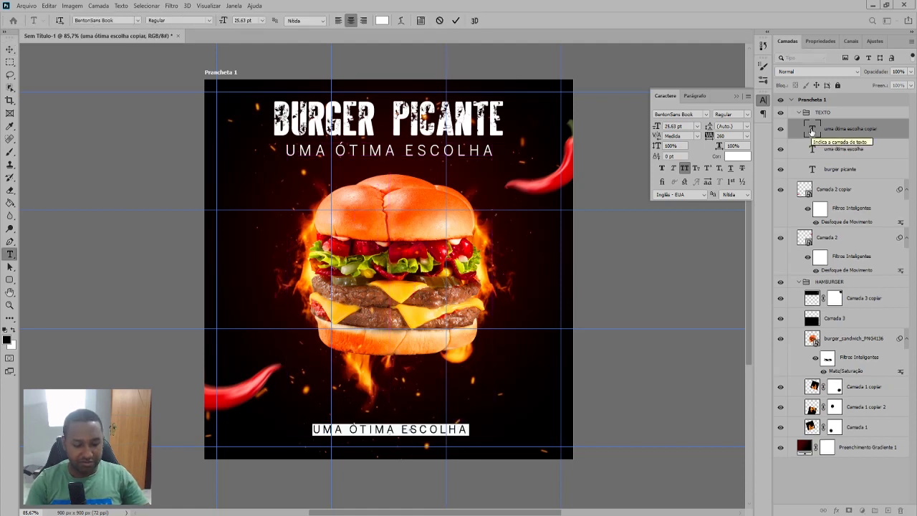
{"action": "type", "text": "www.site.com.br"}
{"action": "left_click", "coordinate": [9, 50]}
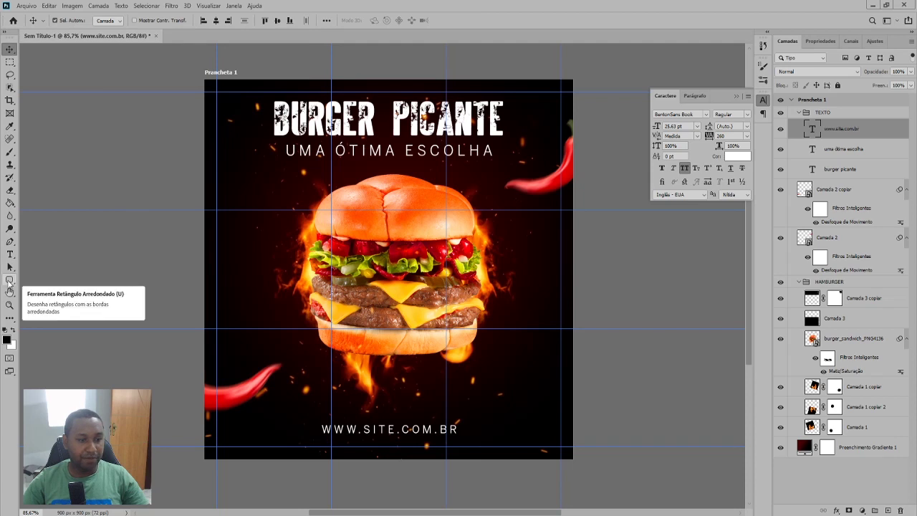
Draw a rounded rectangle around the URL line at the poster bottom.
{"action": "left_click", "coordinate": [9, 281]}
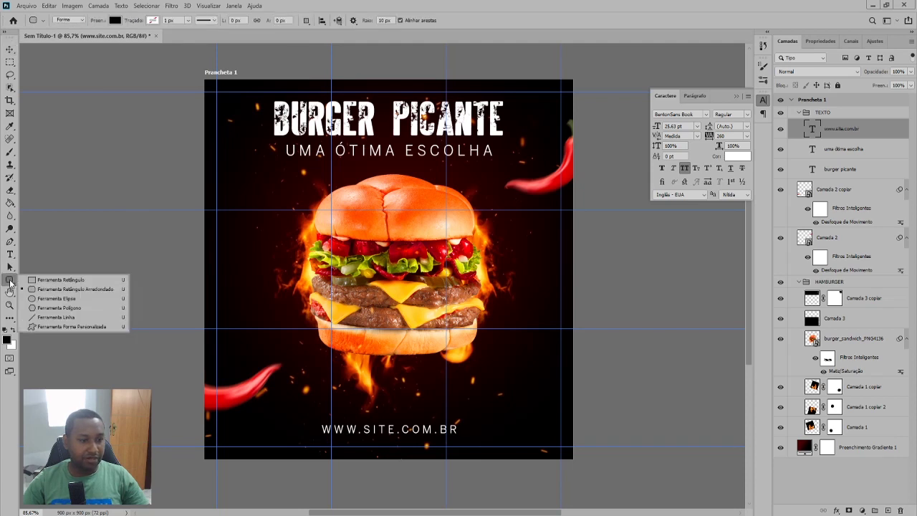
{"action": "left_click", "coordinate": [24, 281]}
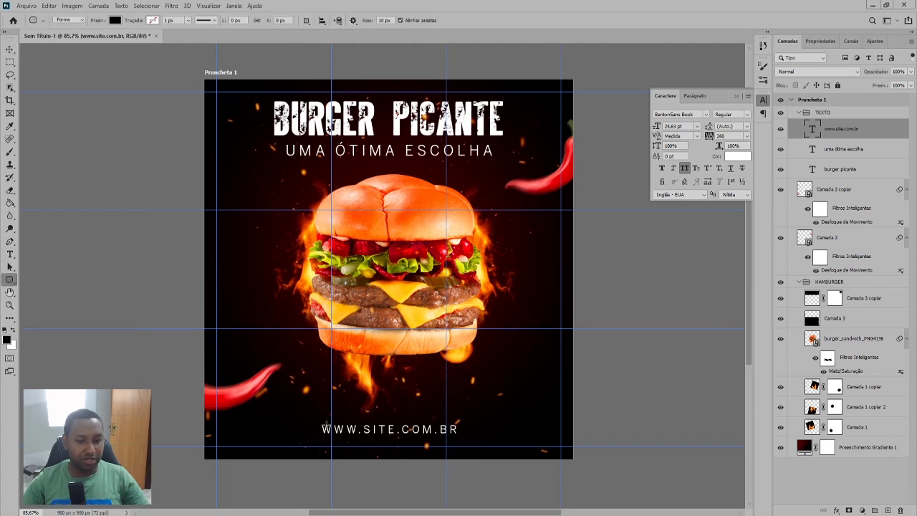
{"action": "left_click_drag", "start_coordinate": [311, 419], "coordinate": [463, 437]}
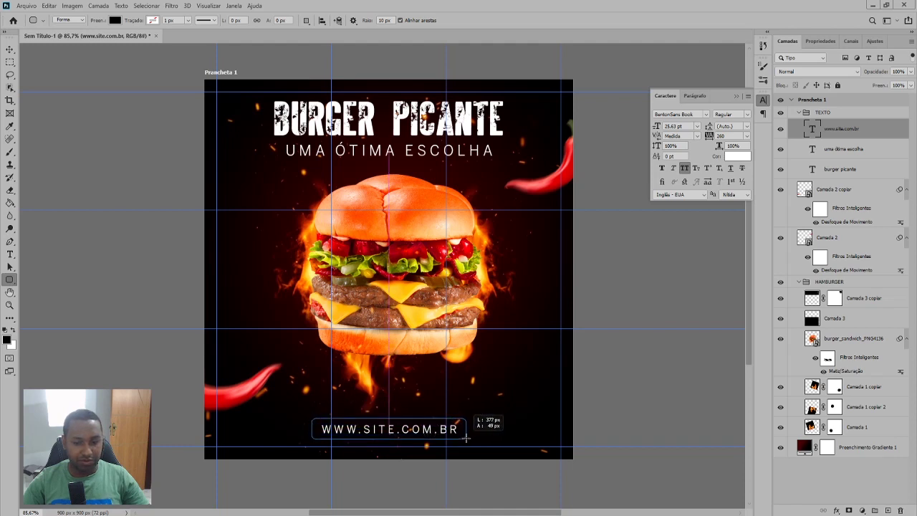
{"action": "left_click_drag", "start_coordinate": [463, 438], "coordinate": [460, 438]}
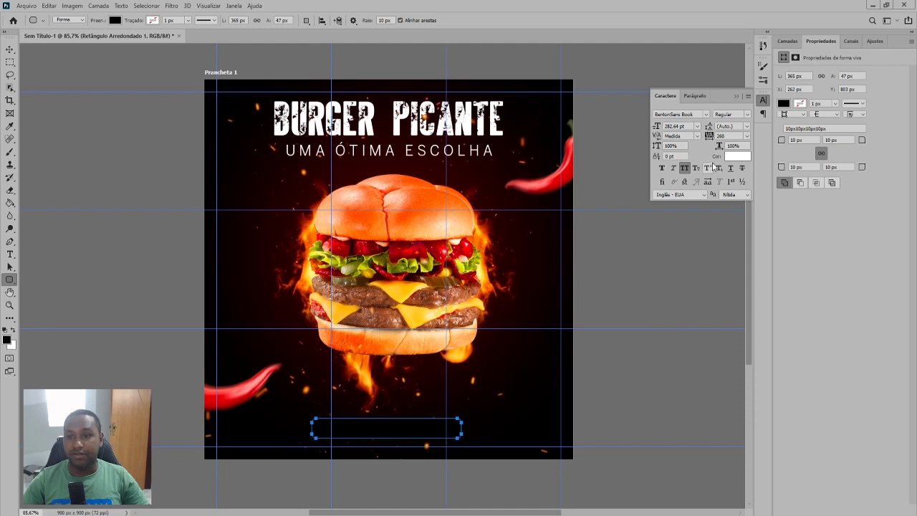
Fill the rounded rectangle with white and reselect the website text layer.
{"action": "left_click", "coordinate": [784, 103]}
{"action": "left_click", "coordinate": [788, 155]}
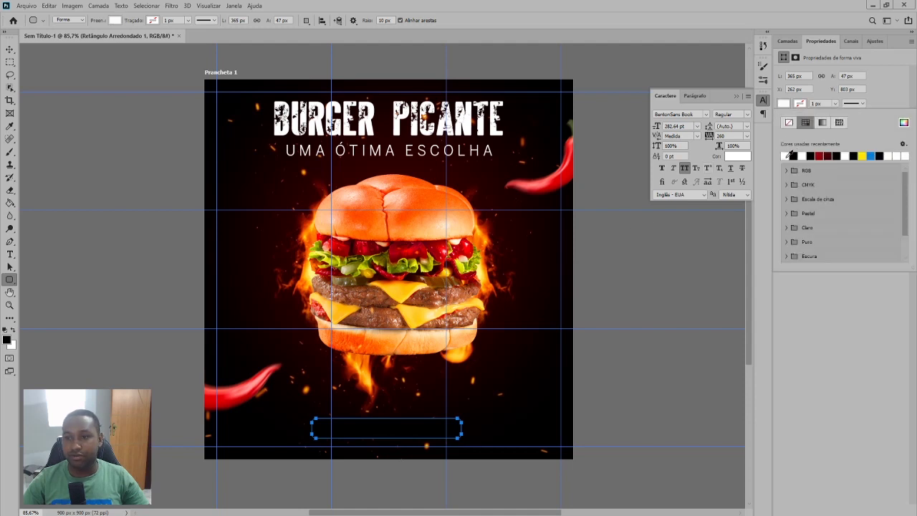
{"action": "left_click", "coordinate": [771, 108]}
{"action": "key", "text": "v"}
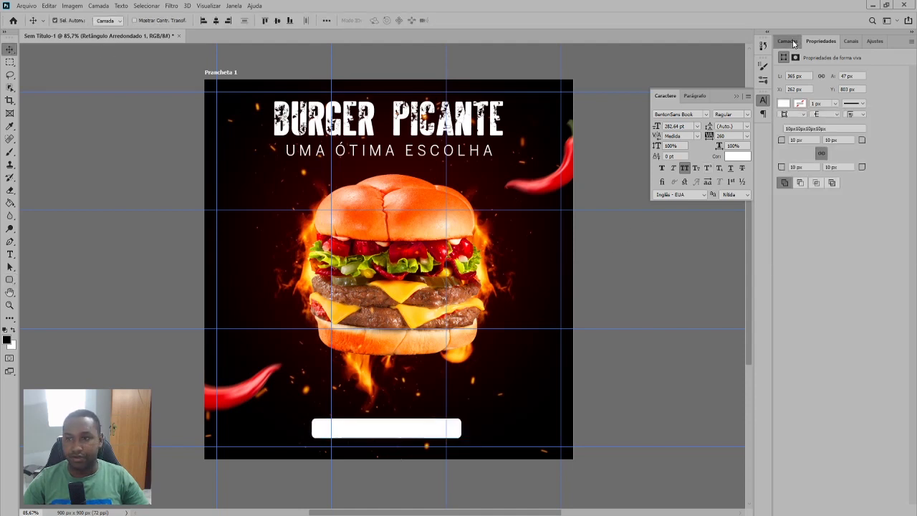
{"action": "left_click", "coordinate": [788, 41]}
{"action": "left_click", "coordinate": [830, 150]}
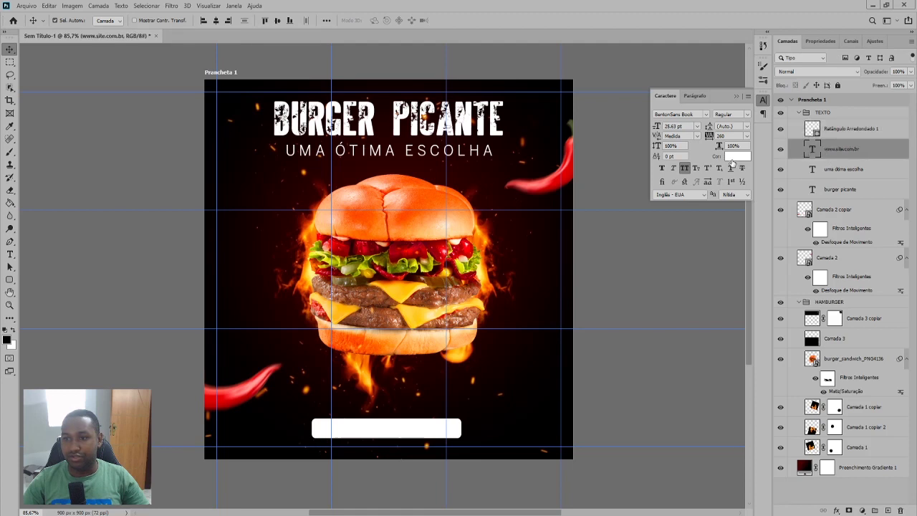
{"action": "left_click", "coordinate": [736, 157]}
{"action": "type", "text": "ff0000"}
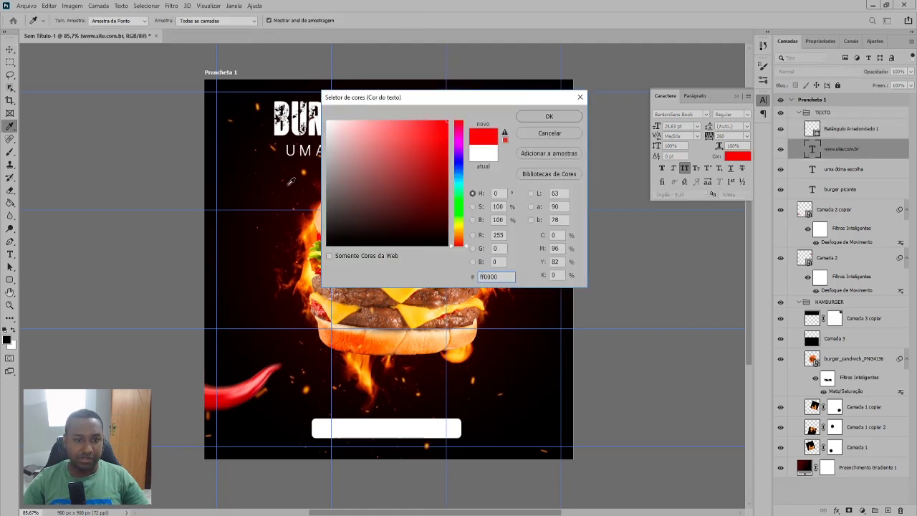
{"action": "left_click", "coordinate": [222, 397]}
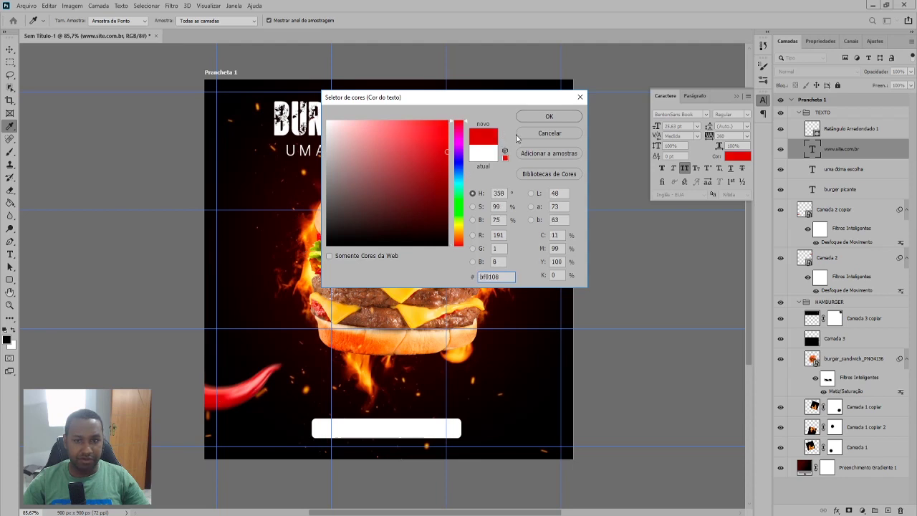
{"action": "left_click", "coordinate": [531, 117]}
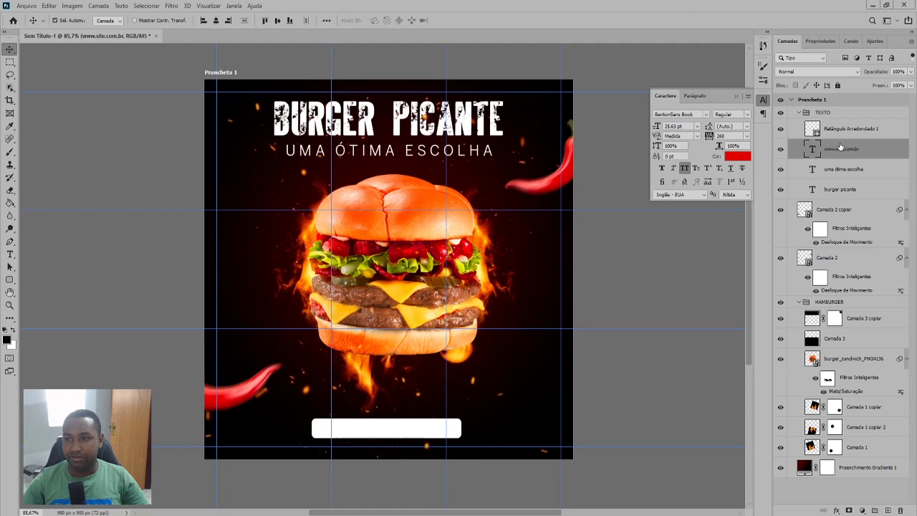
Stack the URL text above the white rounded button, then delete Retângulo Arredondado 1.
{"action": "left_click_drag", "start_coordinate": [840, 146], "coordinate": [841, 126]}
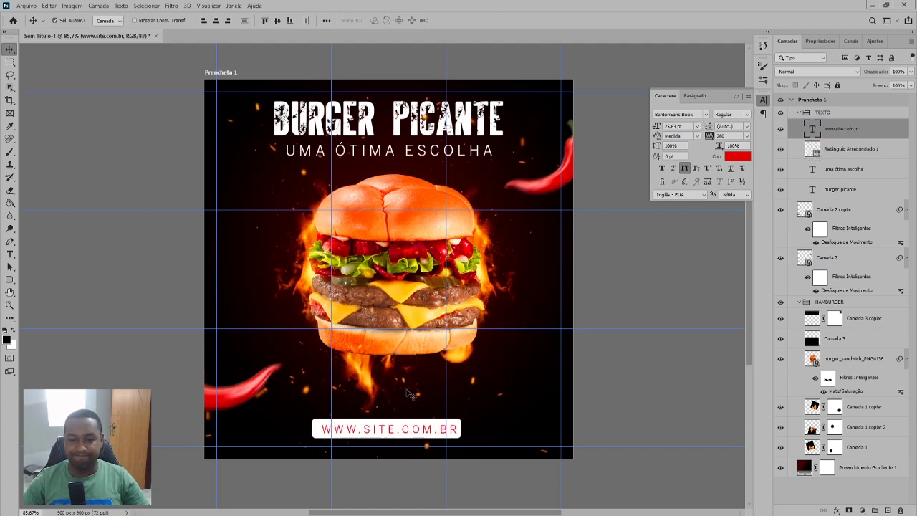
{"action": "scroll", "coordinate": [385, 447], "scroll_direction": "up", "scroll_amount": 2}
{"action": "left_click_drag", "start_coordinate": [385, 436], "coordinate": [411, 407]}
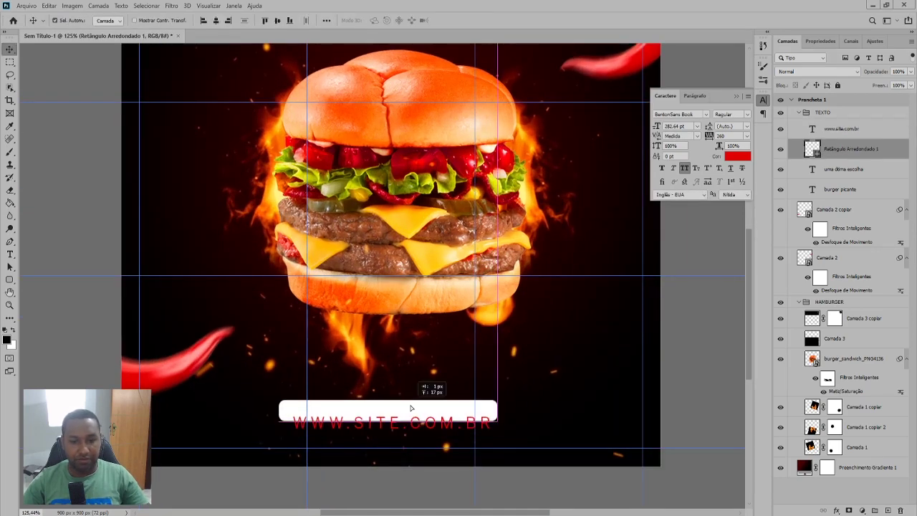
{"action": "key", "text": "Delete"}
{"action": "left_click", "coordinate": [414, 424]}
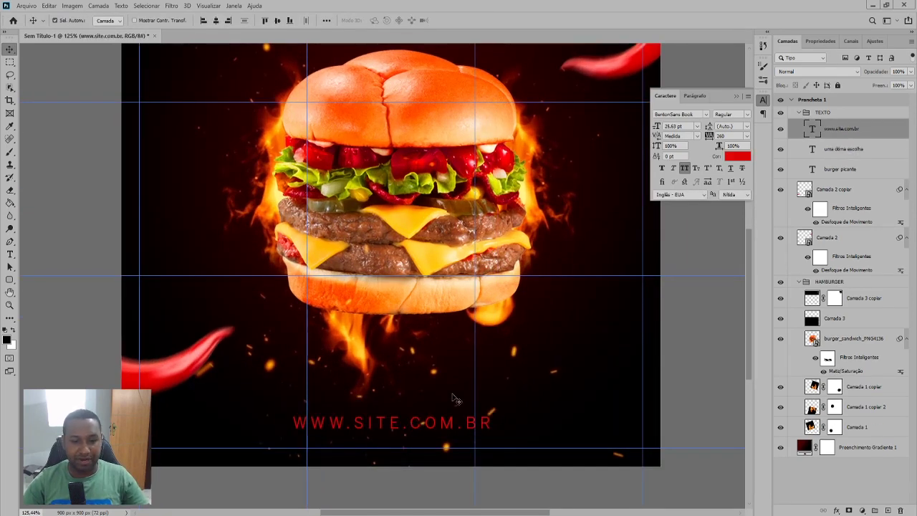
Set the website text's font to BentonSans Bold.
{"action": "left_click", "coordinate": [706, 115]}
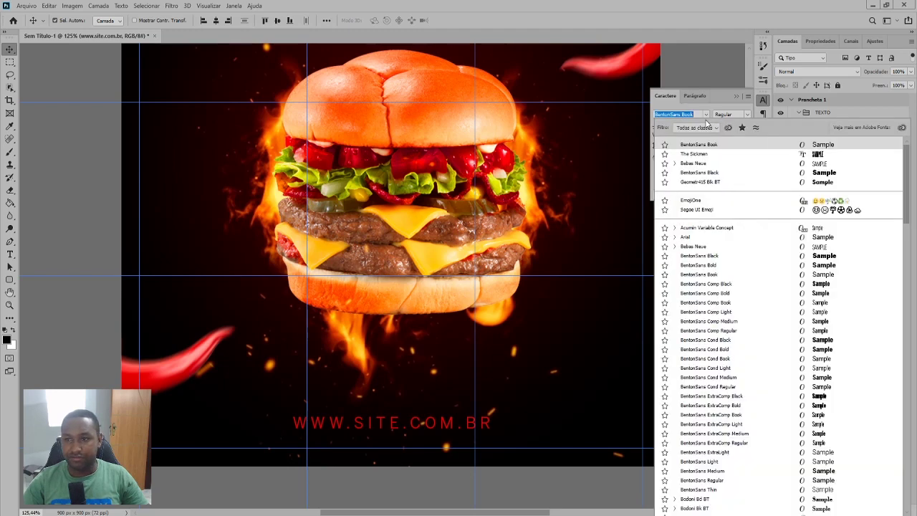
{"action": "left_click", "coordinate": [702, 116]}
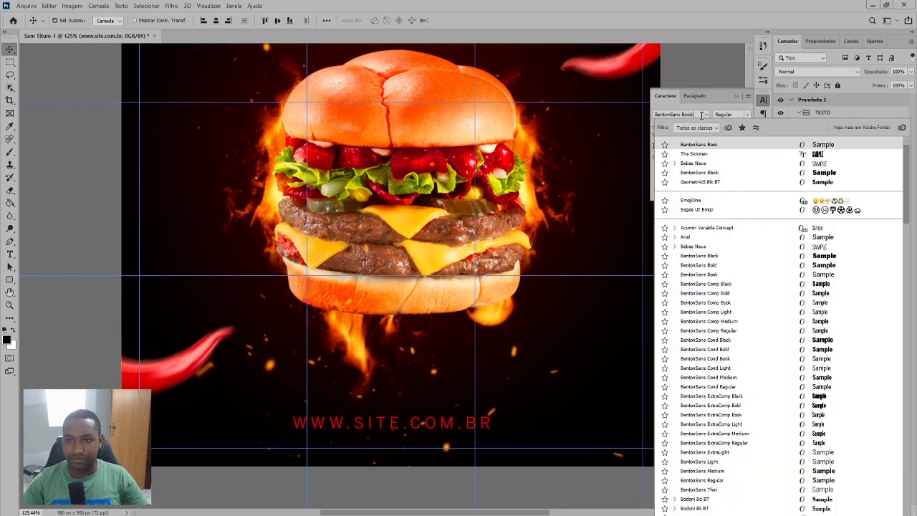
{"action": "key", "text": "BackSpace"}
{"action": "key", "text": "BackSpace"}
{"action": "key", "text": "BackSpace"}
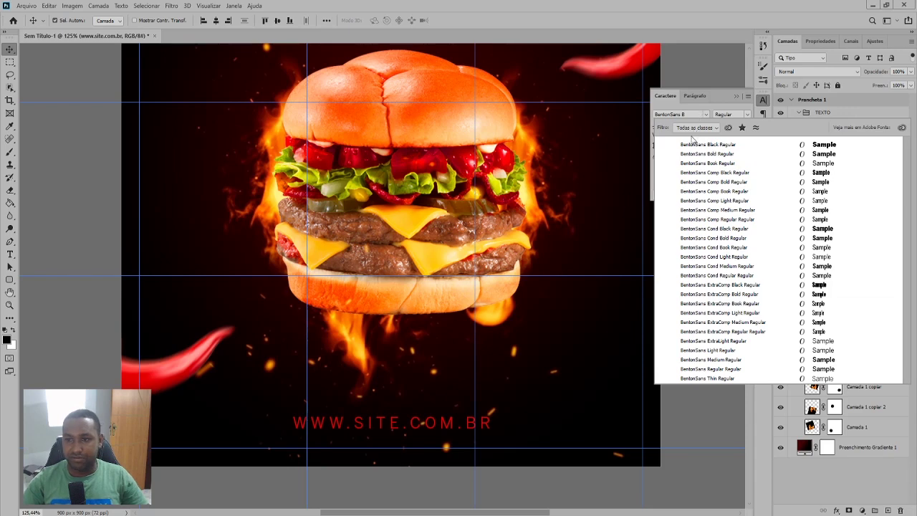
{"action": "left_click", "coordinate": [694, 154]}
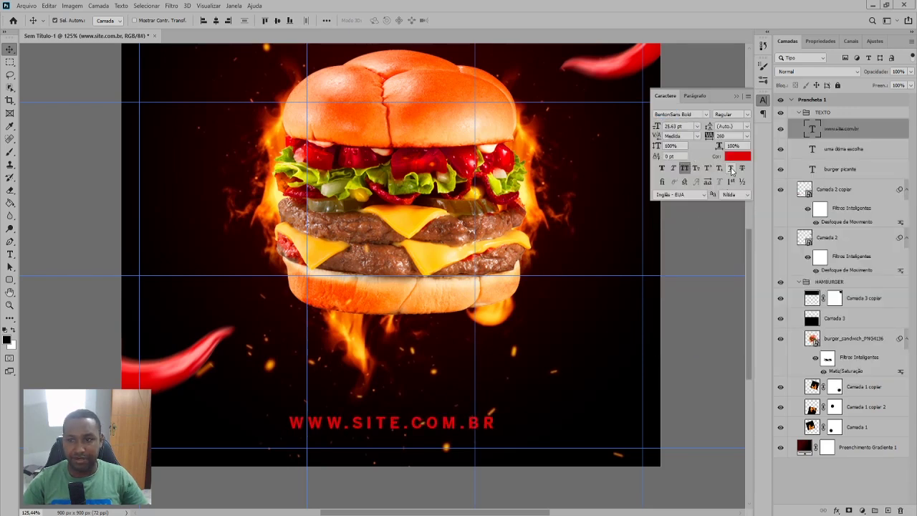
Make the website text white (#ffffff) with letter spacing 0.
{"action": "left_click", "coordinate": [738, 156]}
{"action": "type", "text": "ffffff"}
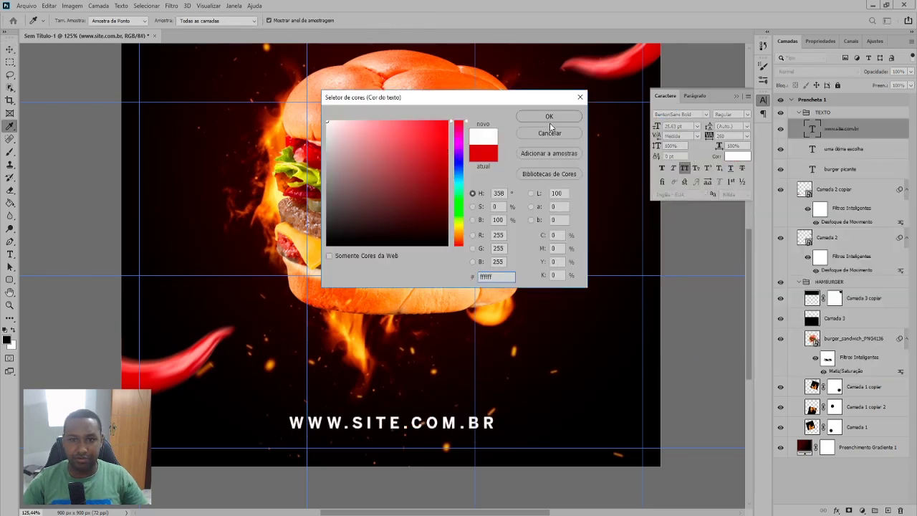
{"action": "left_click", "coordinate": [550, 117]}
{"action": "left_click", "coordinate": [746, 137]}
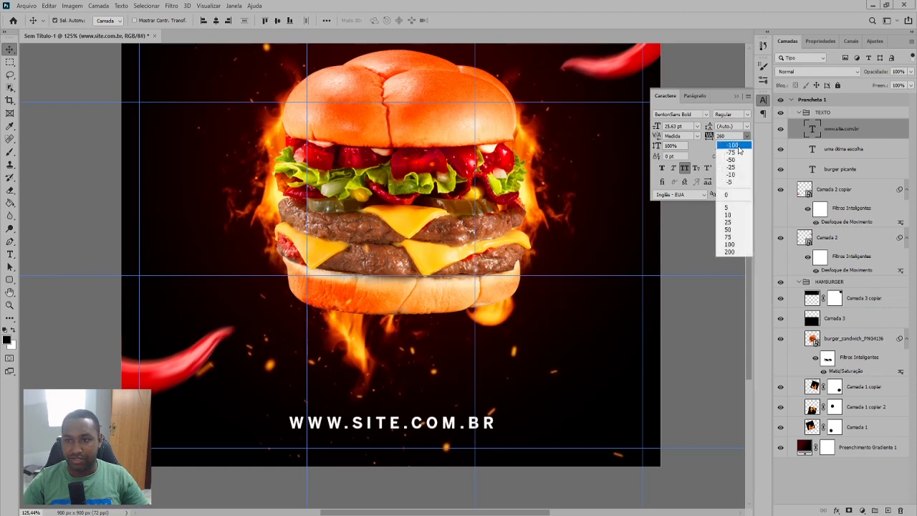
{"action": "left_click", "coordinate": [734, 195]}
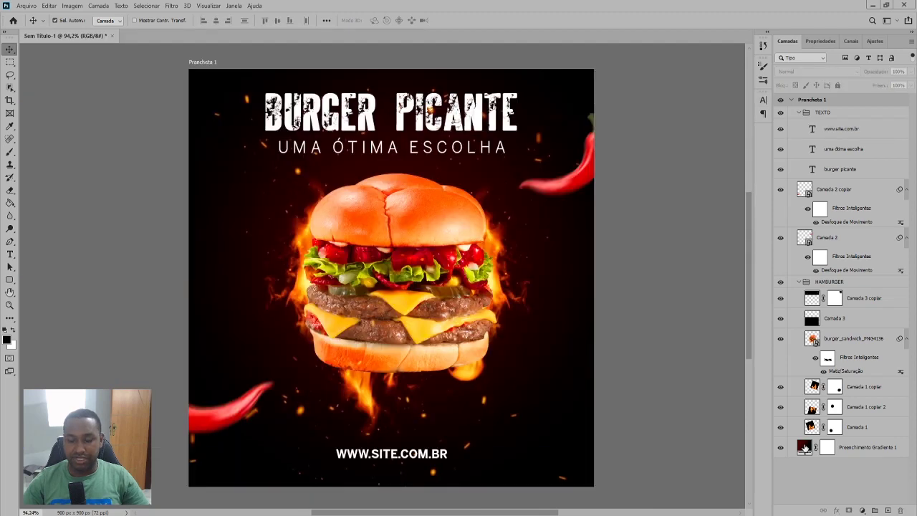
Move the Preenchimento Gradiente 1 red glow toward the top and hide the TEXTO group.
{"action": "double_click", "coordinate": [805, 449]}
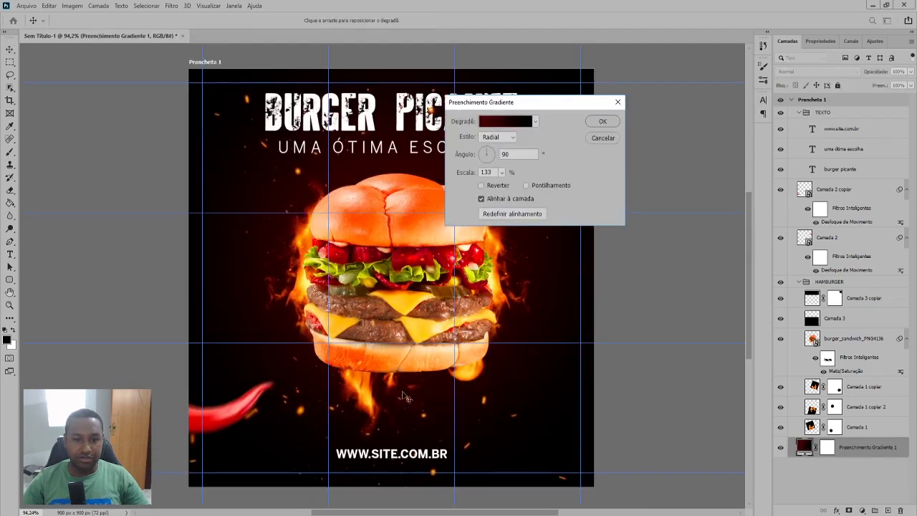
{"action": "left_click_drag", "start_coordinate": [405, 399], "coordinate": [398, 306]}
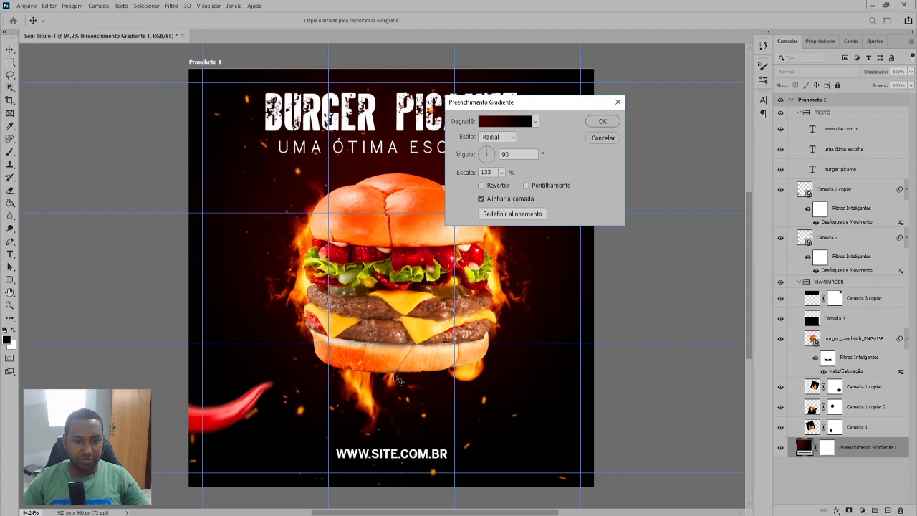
{"action": "left_click", "coordinate": [601, 121]}
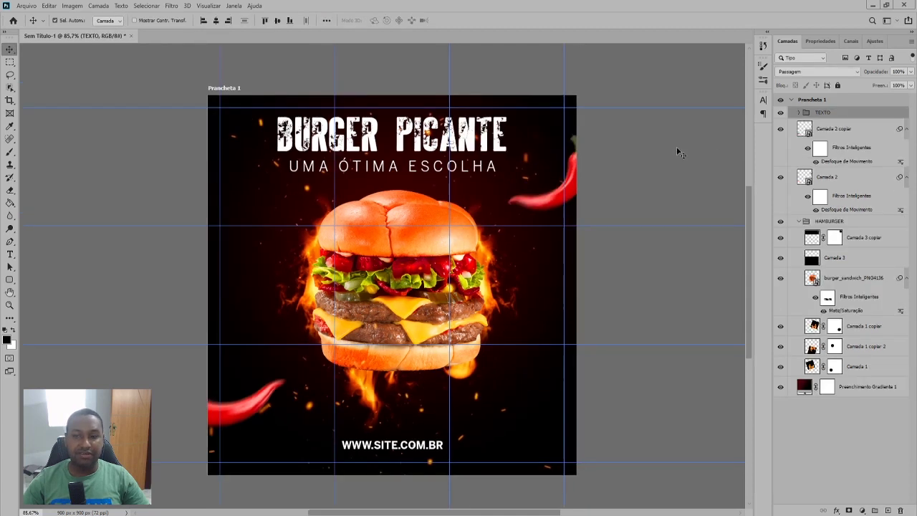
{"action": "left_click", "coordinate": [780, 112]}
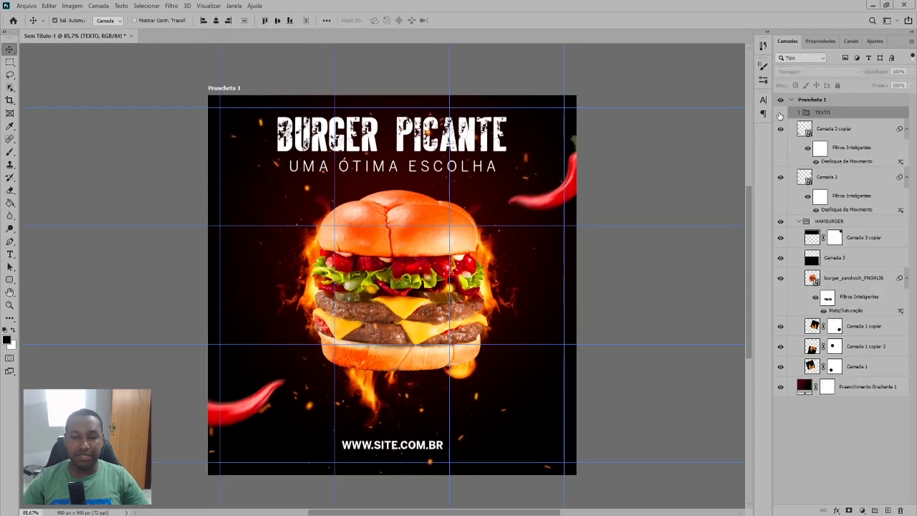
{"action": "left_click", "coordinate": [821, 135]}
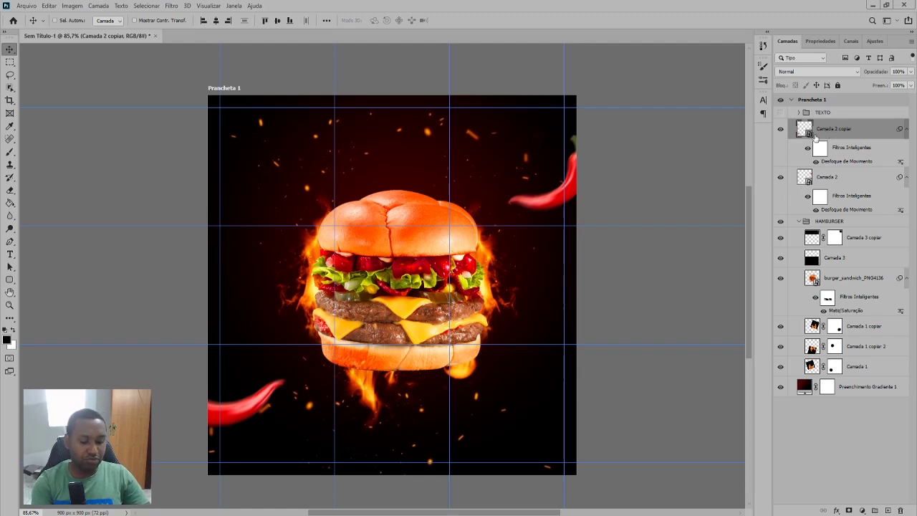
Merge all visible layers into a new Camada 4 on top with Ctrl+Alt+Shift+E.
{"action": "key", "text": "ctrl+shift+alt+e"}
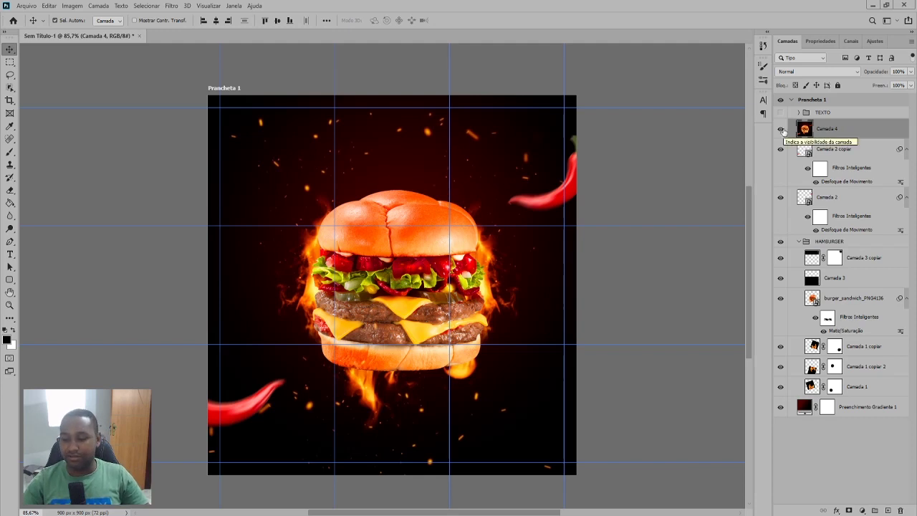
{"action": "left_click", "coordinate": [781, 129]}
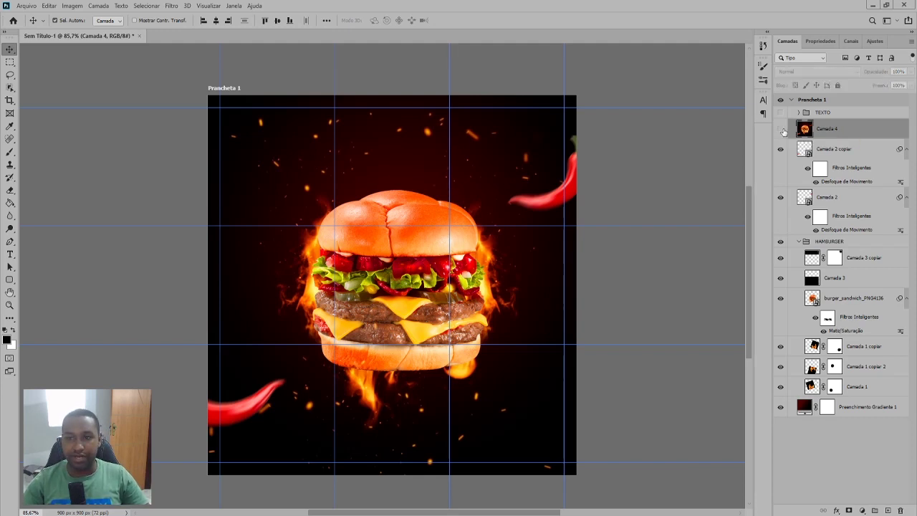
{"action": "left_click", "coordinate": [781, 129]}
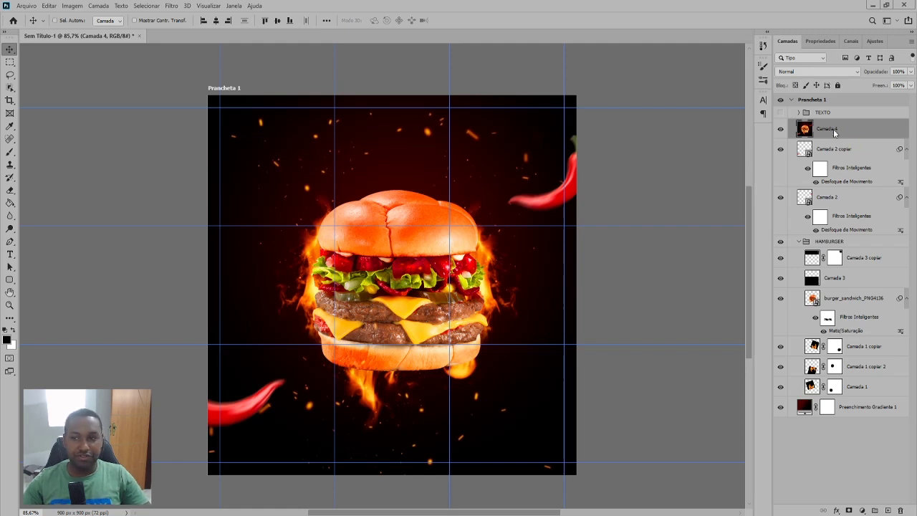
Preview Camera Raw with warmer temperature, magenta tint and more dehaze, then cancel it.
{"action": "key", "text": "ctrl+shift+a"}
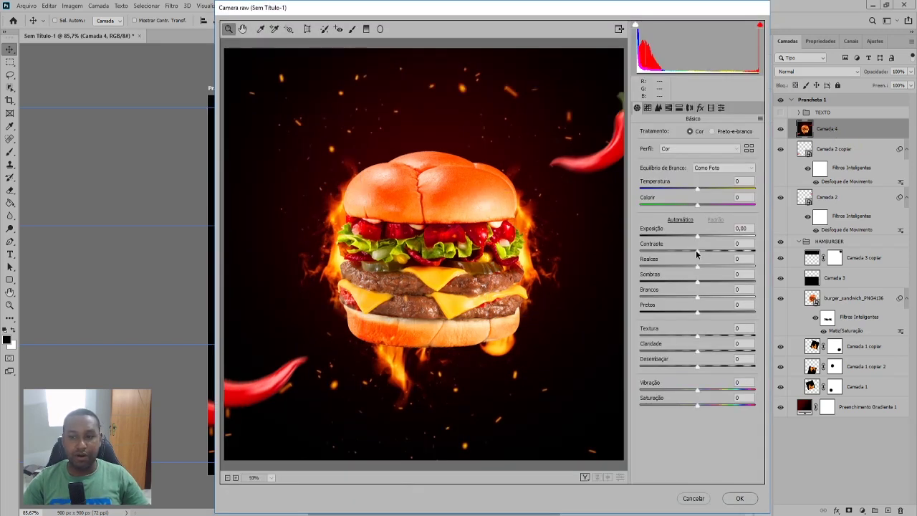
{"action": "left_click_drag", "start_coordinate": [697, 204], "coordinate": [706, 205]}
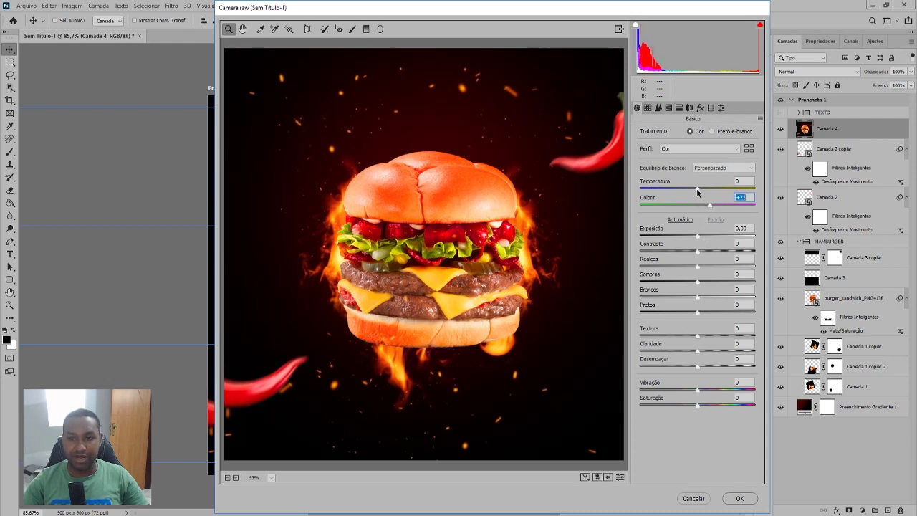
{"action": "left_click_drag", "start_coordinate": [697, 188], "coordinate": [706, 191]}
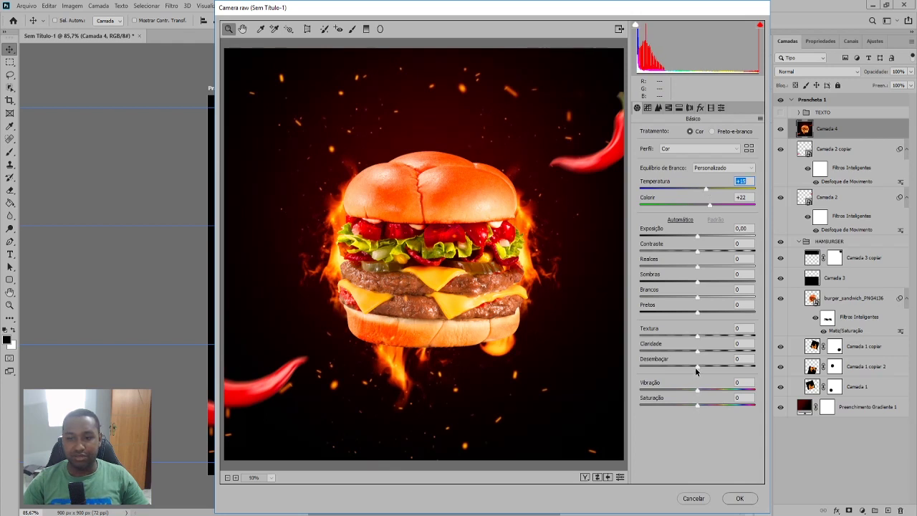
{"action": "mouse_move", "coordinate": [697, 367]}
{"action": "left_mouse_down"}
{"action": "mouse_move", "coordinate": [706, 367]}
{"action": "mouse_move", "coordinate": [704, 352]}
{"action": "left_mouse_up"}
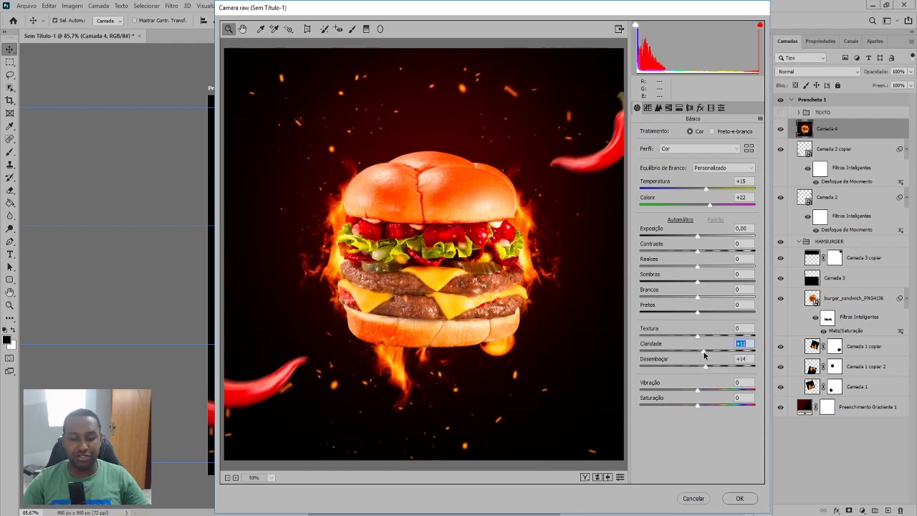
{"action": "left_click", "coordinate": [693, 500]}
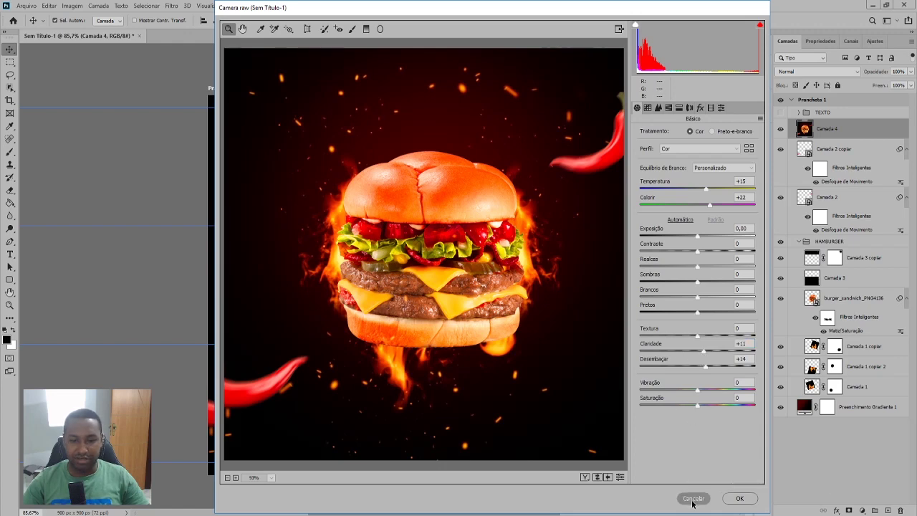
Zoom in on the burger and ready a size-45 brush on its filter mask.
{"action": "key", "text": "z"}
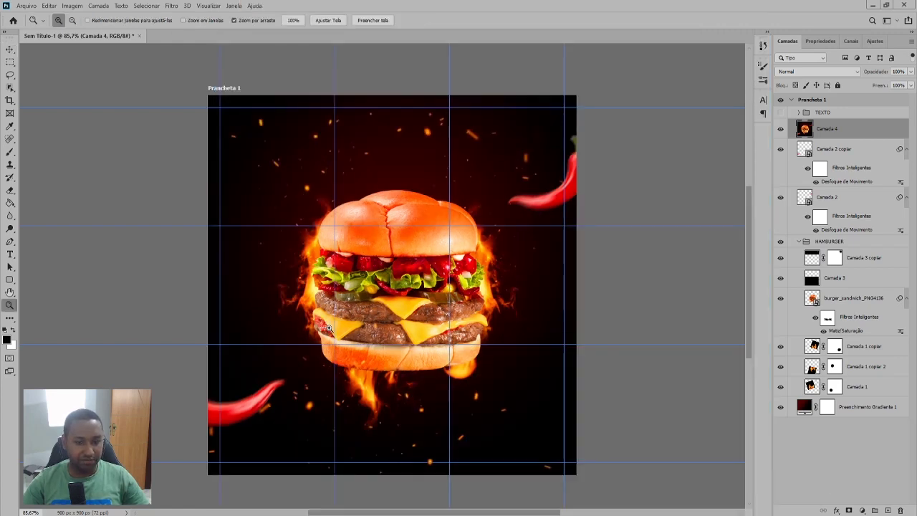
{"action": "left_click_drag", "start_coordinate": [326, 326], "coordinate": [430, 326]}
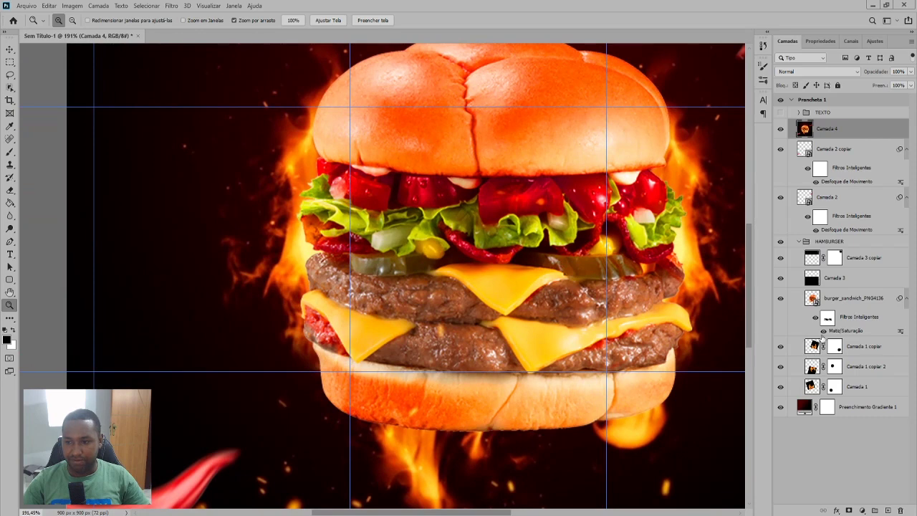
{"action": "left_click", "coordinate": [828, 317]}
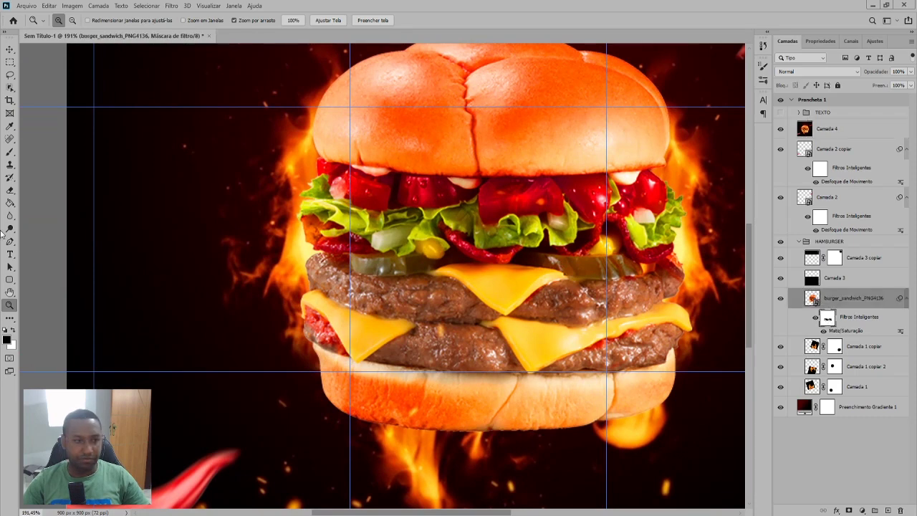
{"action": "key", "text": "b"}
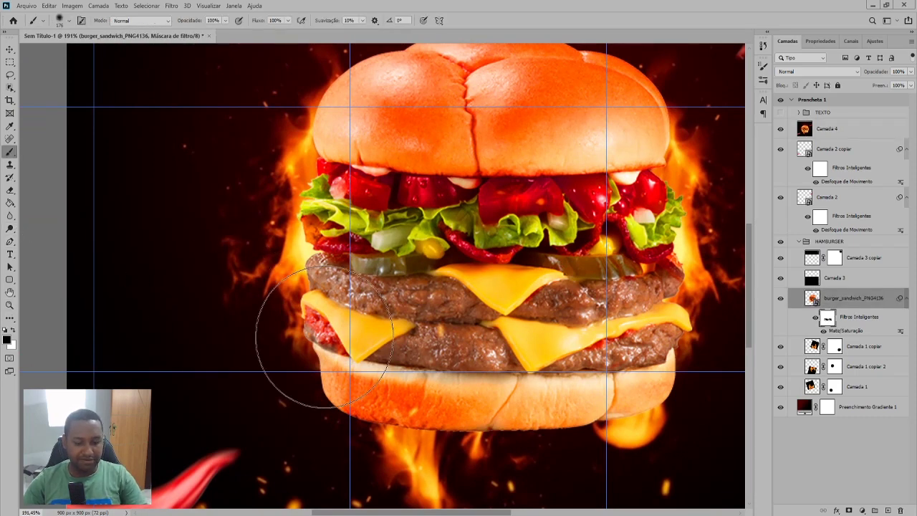
{"action": "key", "text": "bracketleft"}
{"action": "key", "text": "bracketleft"}
{"action": "key", "text": "bracketleft"}
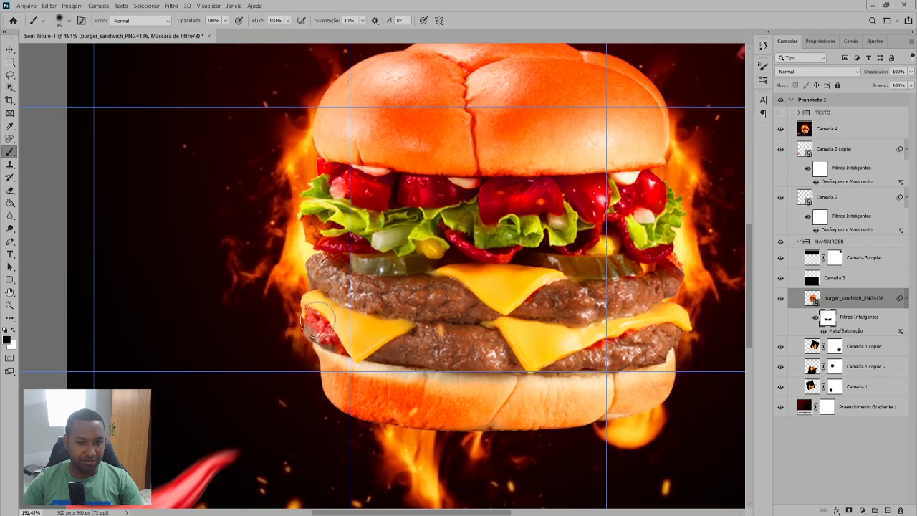
Select merged Camada 4, delete it, then undo to restore it.
{"action": "left_click", "coordinate": [10, 49]}
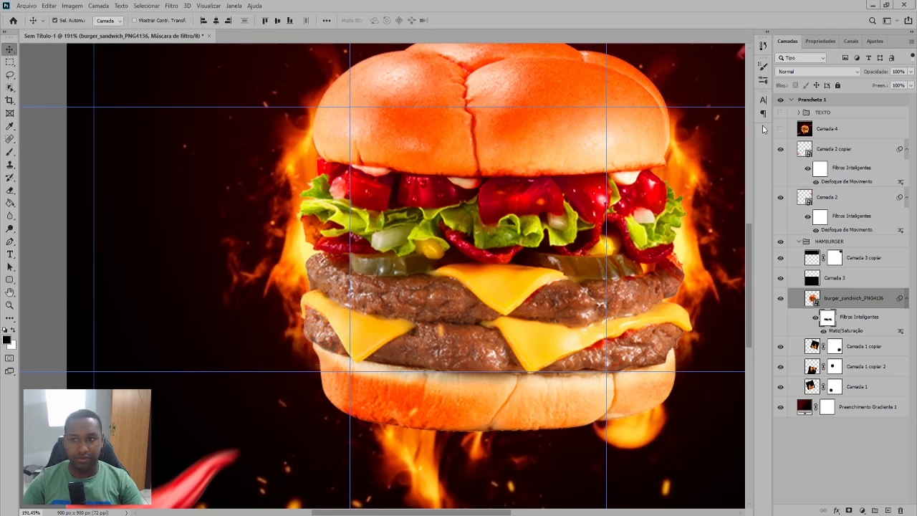
{"action": "left_click", "coordinate": [850, 134]}
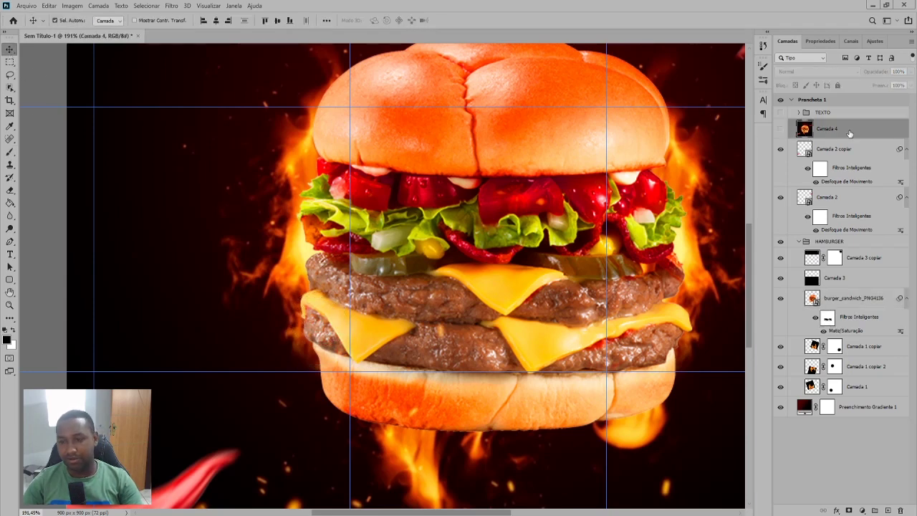
{"action": "key", "text": "Delete"}
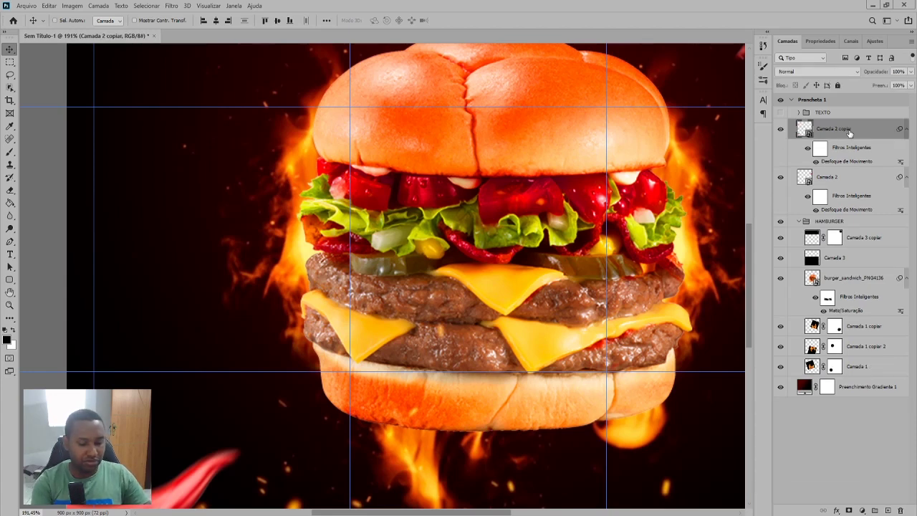
{"action": "key", "text": "ctrl+z"}
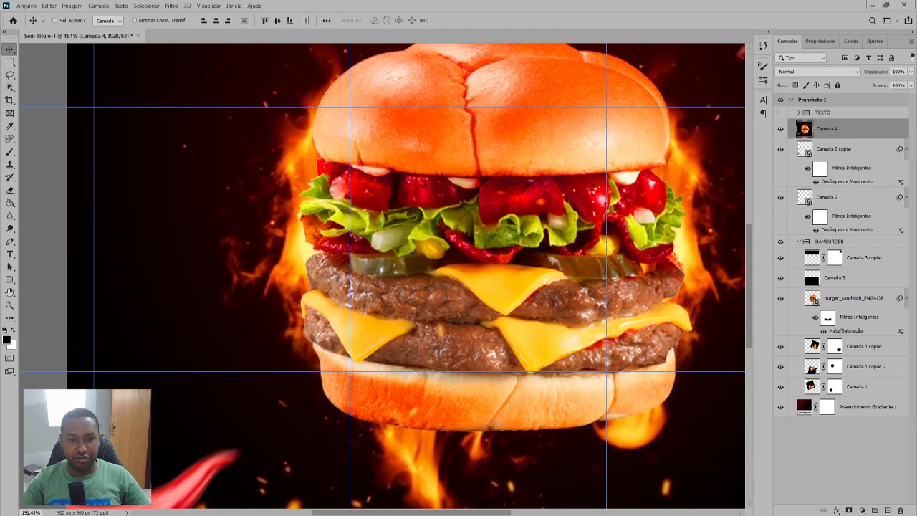
In Camera Raw, set Temperature +19, Dehaze +15 and Shadows -11.
{"action": "key", "text": "ctrl+shift+a"}
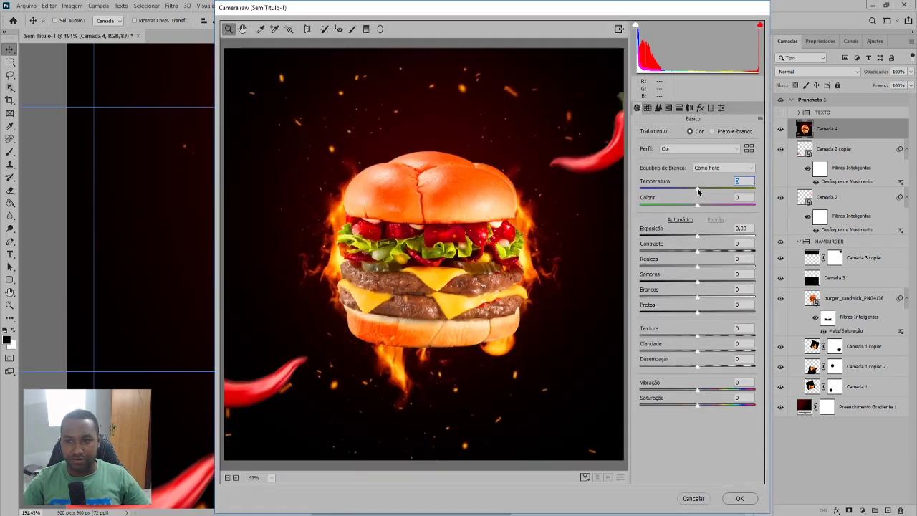
{"action": "mouse_move", "coordinate": [698, 187]}
{"action": "left_mouse_down"}
{"action": "mouse_move", "coordinate": [708, 187]}
{"action": "mouse_move", "coordinate": [706, 205]}
{"action": "left_mouse_up"}
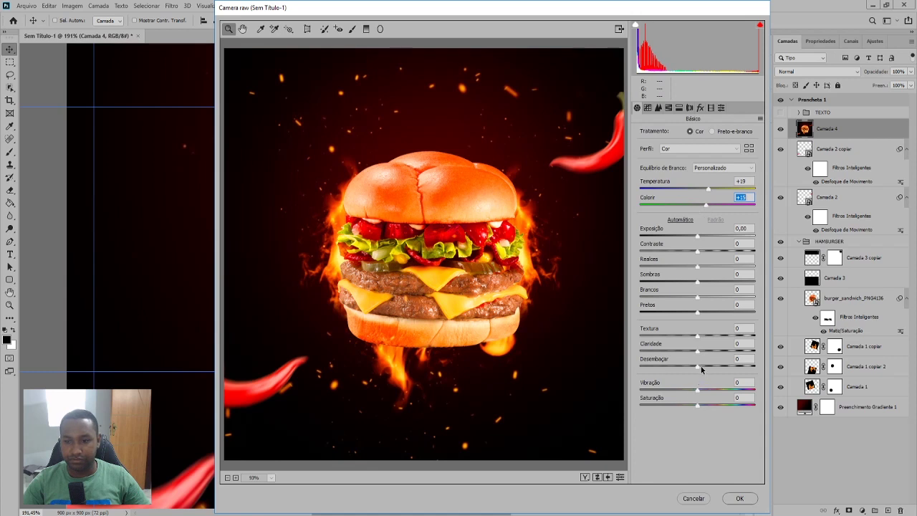
{"action": "left_click_drag", "start_coordinate": [701, 367], "coordinate": [708, 352]}
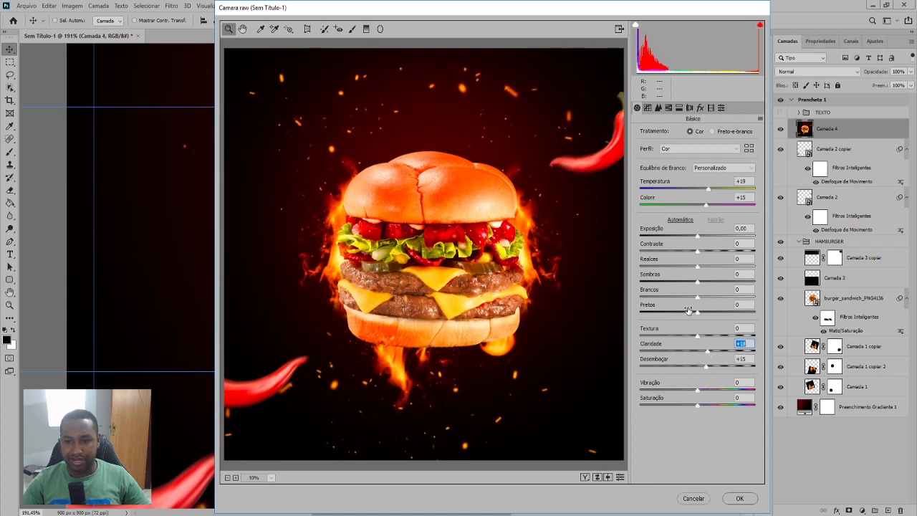
{"action": "left_click_drag", "start_coordinate": [697, 280], "coordinate": [691, 280]}
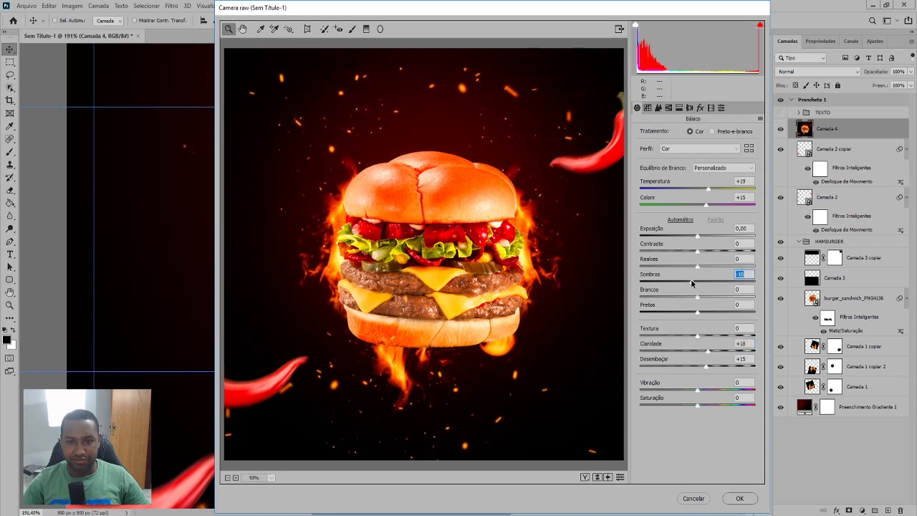
Add sharpening amount 13, a -19 dark vignette and light film grain.
{"action": "left_click", "coordinate": [658, 107]}
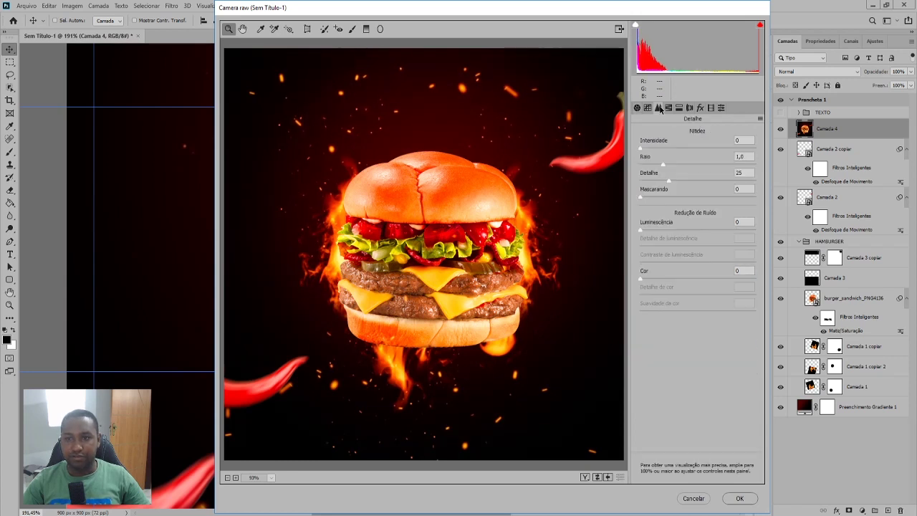
{"action": "left_click_drag", "start_coordinate": [647, 147], "coordinate": [651, 149]}
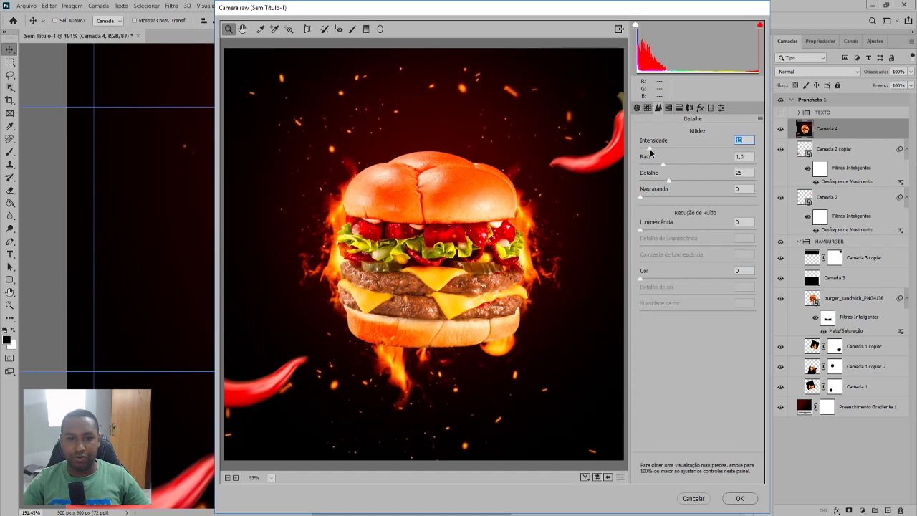
{"action": "left_click", "coordinate": [700, 108]}
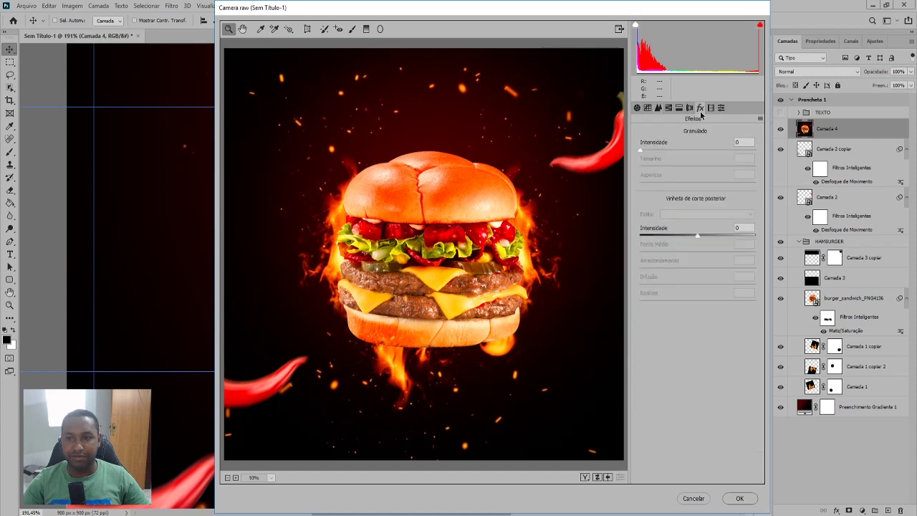
{"action": "left_click_drag", "start_coordinate": [698, 233], "coordinate": [688, 234]}
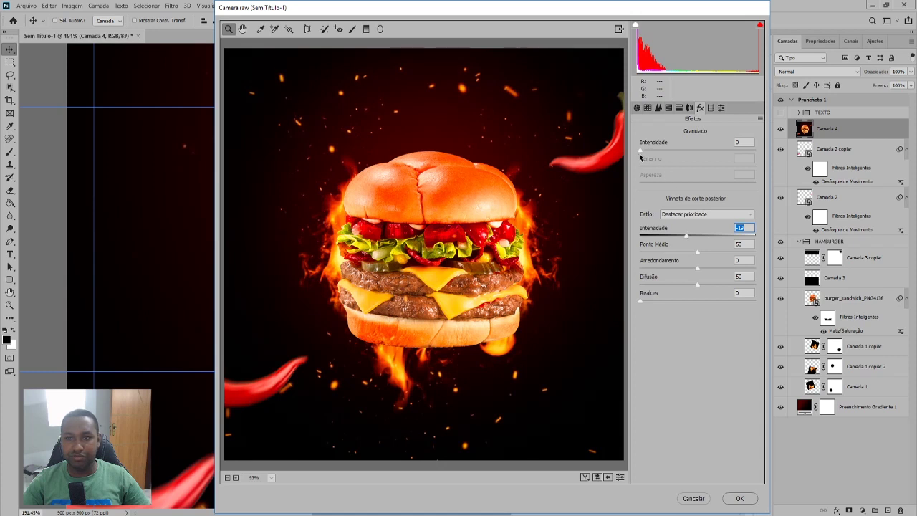
{"action": "left_click_drag", "start_coordinate": [640, 149], "coordinate": [650, 152]}
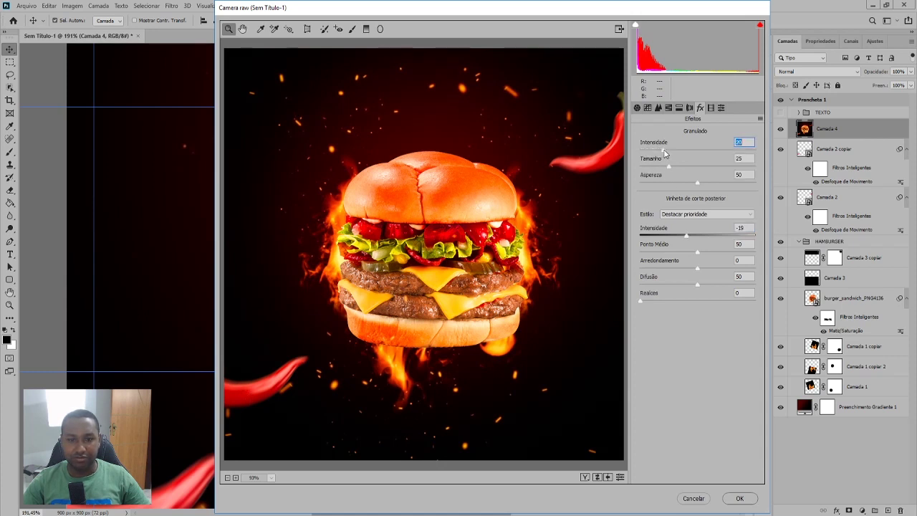
Apply the Camera Raw grade and fit the whole poster on screen.
{"action": "left_click", "coordinate": [738, 499]}
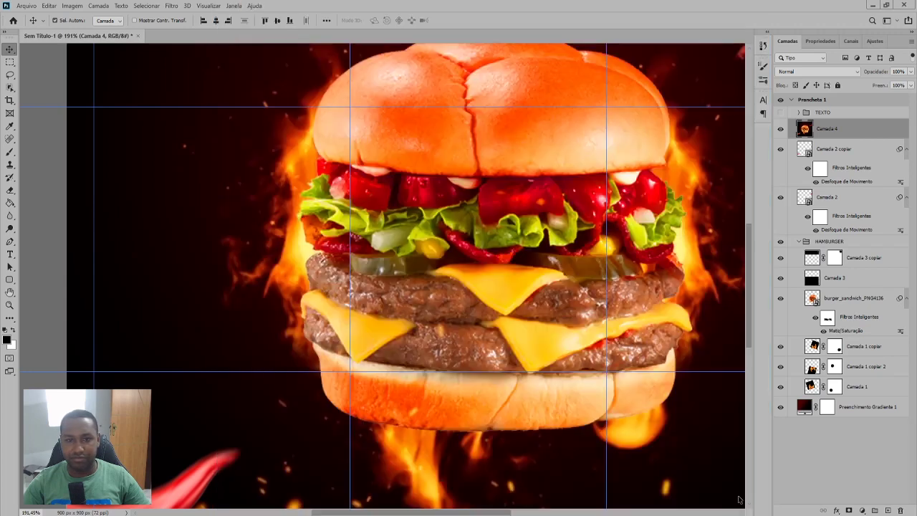
{"action": "key", "text": "z"}
{"action": "right_click", "coordinate": [443, 190]}
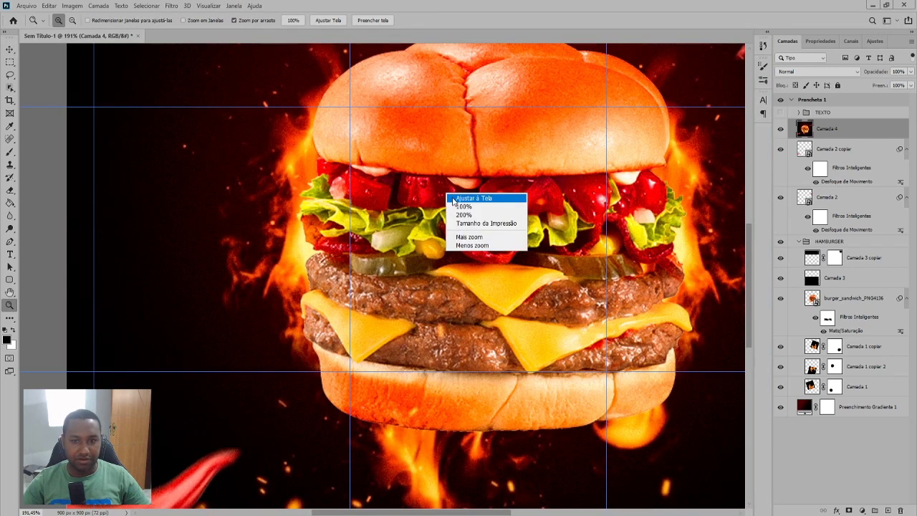
{"action": "left_click", "coordinate": [466, 199]}
Compare Camada 4 before and after grading, then duplicate it as Camada 4 copiar.
{"action": "left_click", "coordinate": [781, 129]}
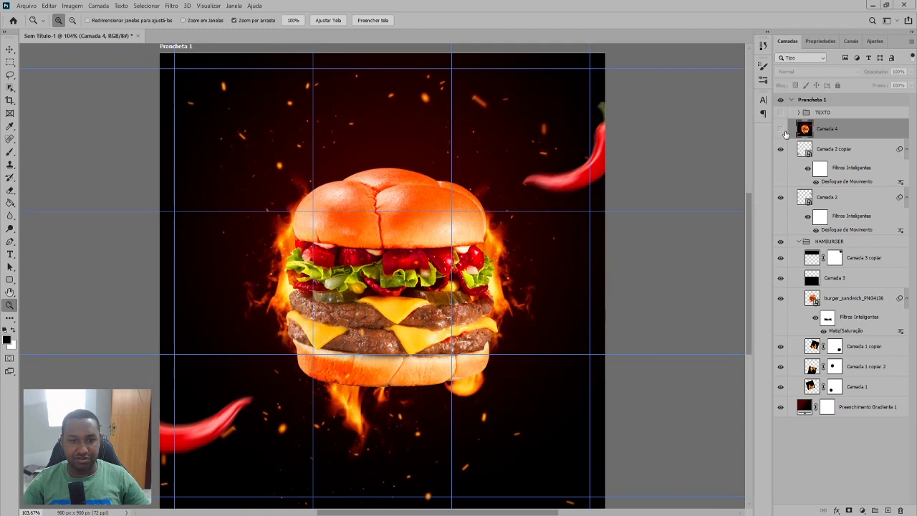
{"action": "left_click", "coordinate": [781, 129]}
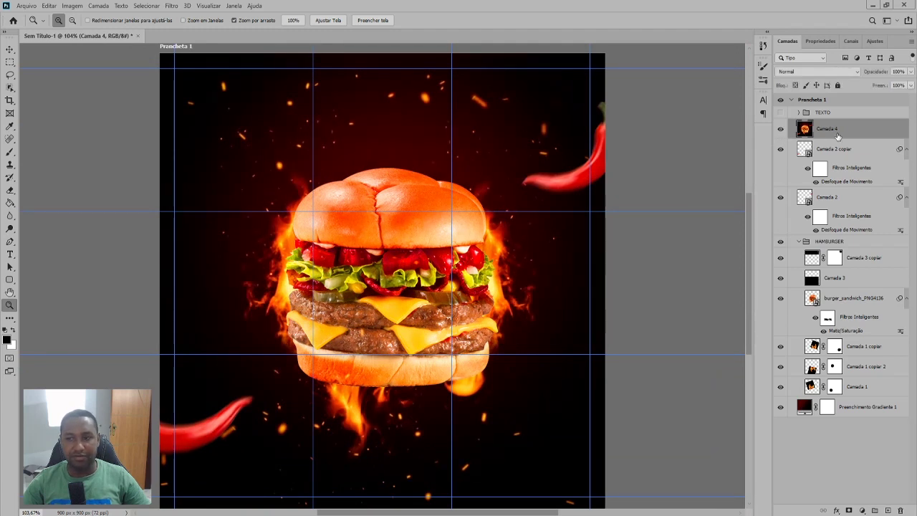
{"action": "key", "text": "ctrl+j"}
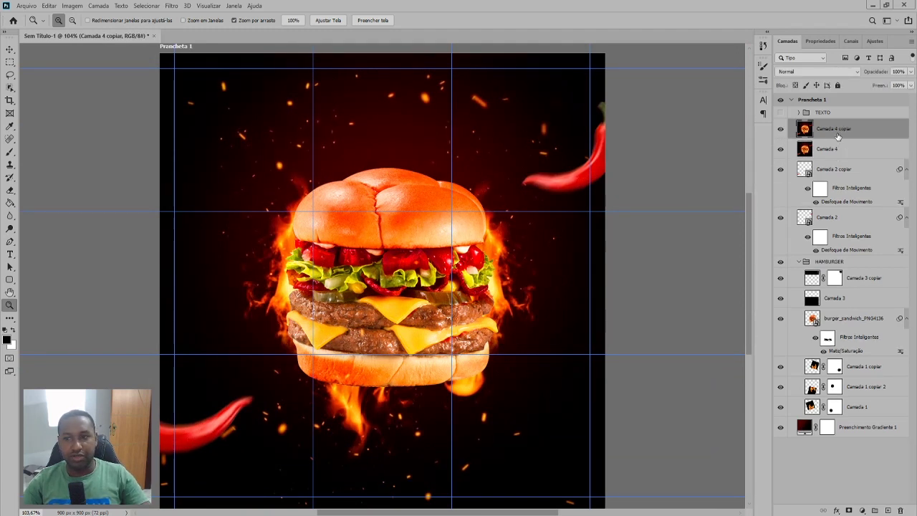
{"action": "left_click", "coordinate": [172, 5]}
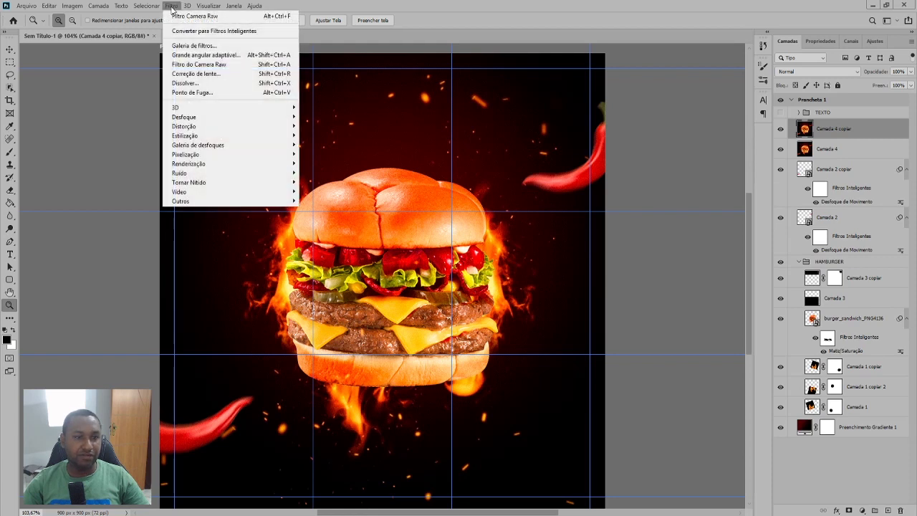
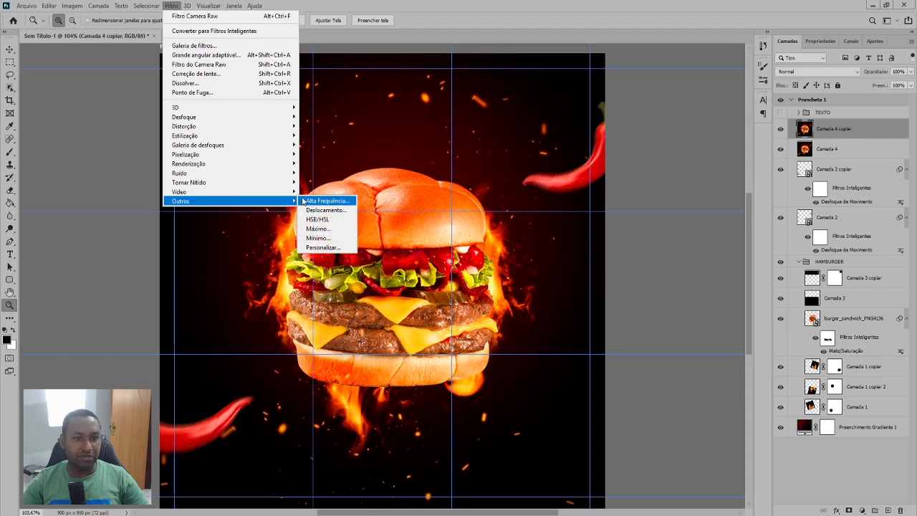
Apply the Alta Frequência filter to Camada 4 copiar and blend it as Luz Indireta.
{"action": "left_click", "coordinate": [316, 201]}
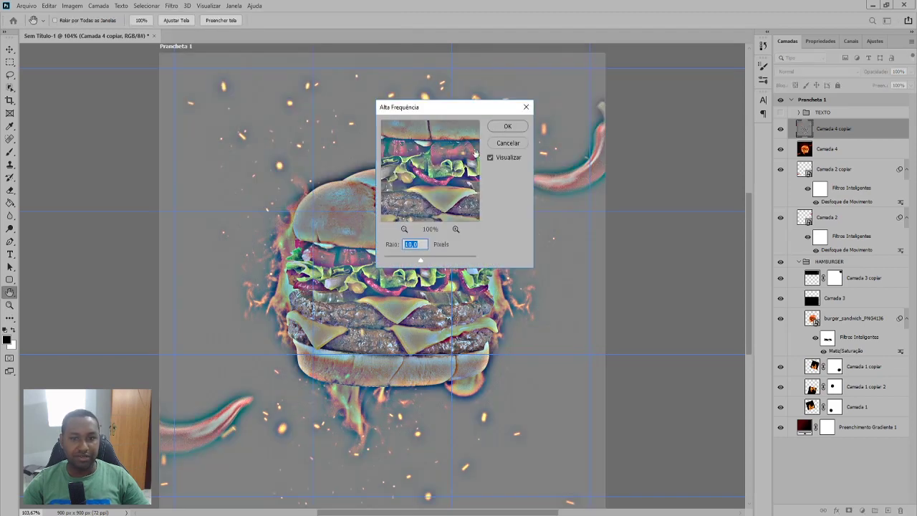
{"action": "left_click", "coordinate": [498, 129]}
{"action": "left_click", "coordinate": [798, 72]}
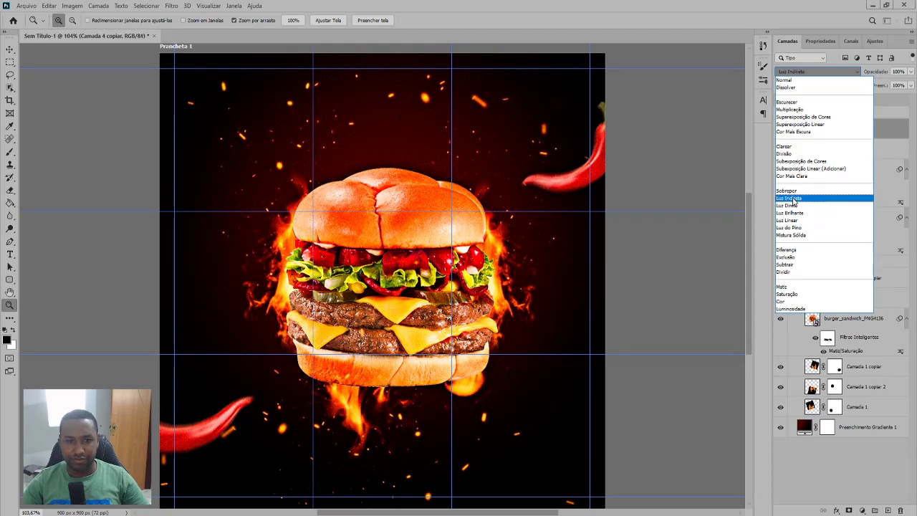
{"action": "left_click", "coordinate": [794, 201]}
{"action": "left_click", "coordinate": [781, 131]}
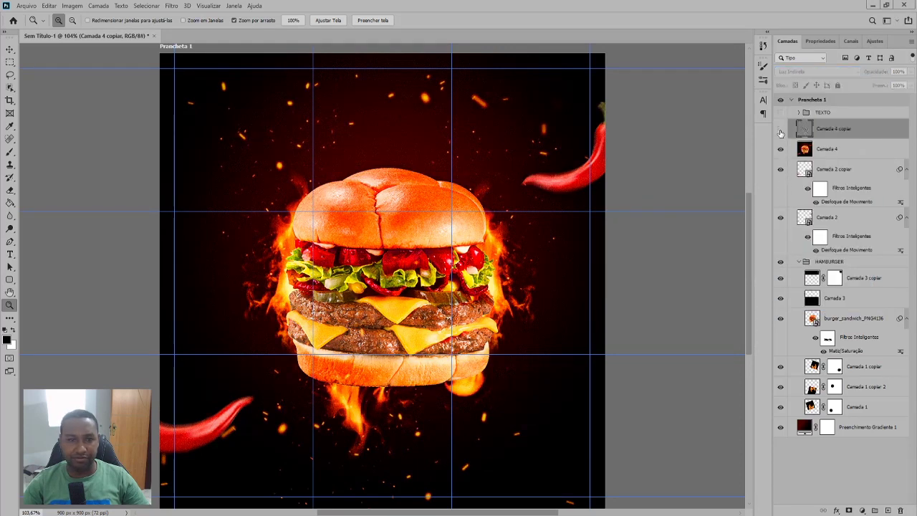
{"action": "left_click", "coordinate": [782, 132]}
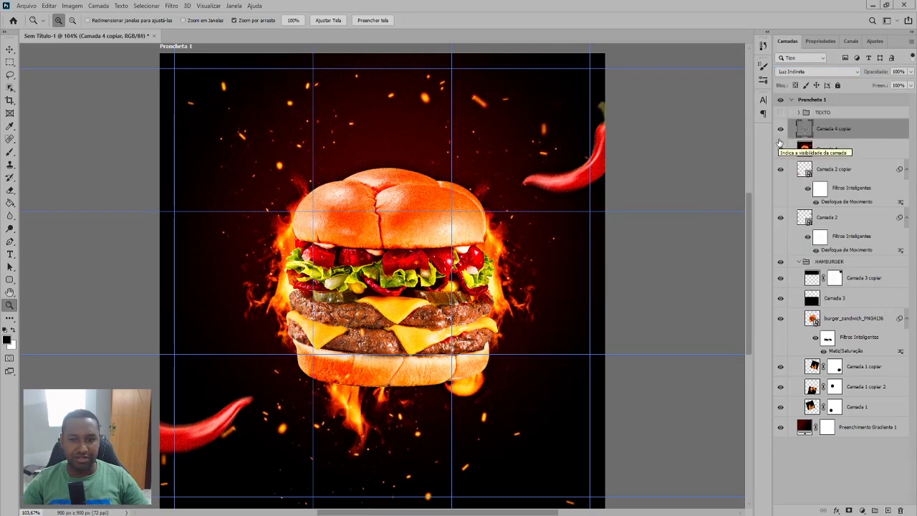
Set the sharpening layer's opacity to 50% and make the TEXTO group visible.
{"action": "left_click_drag", "start_coordinate": [880, 72], "coordinate": [877, 73]}
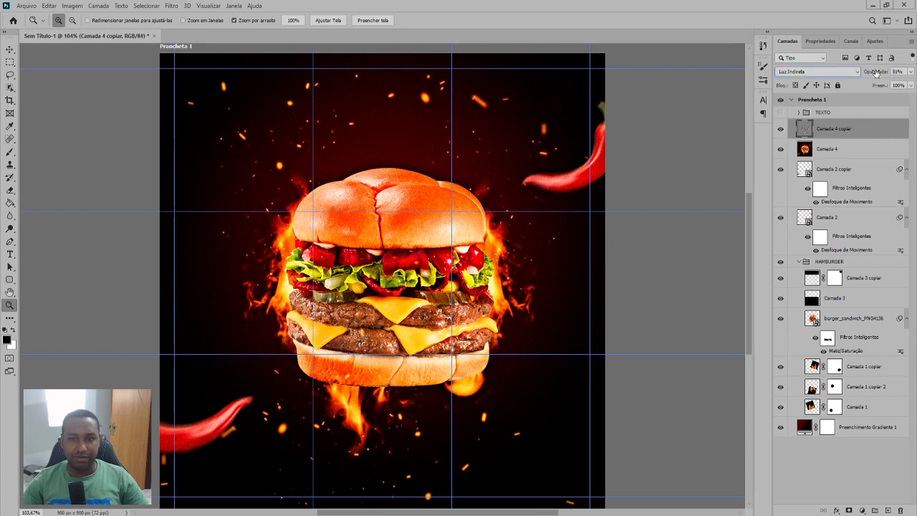
{"action": "left_click", "coordinate": [895, 72]}
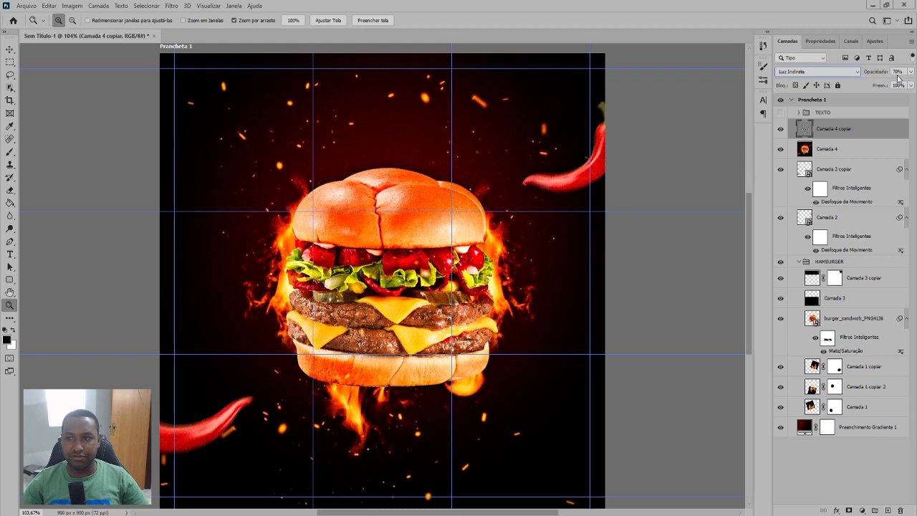
{"action": "type", "text": "50"}
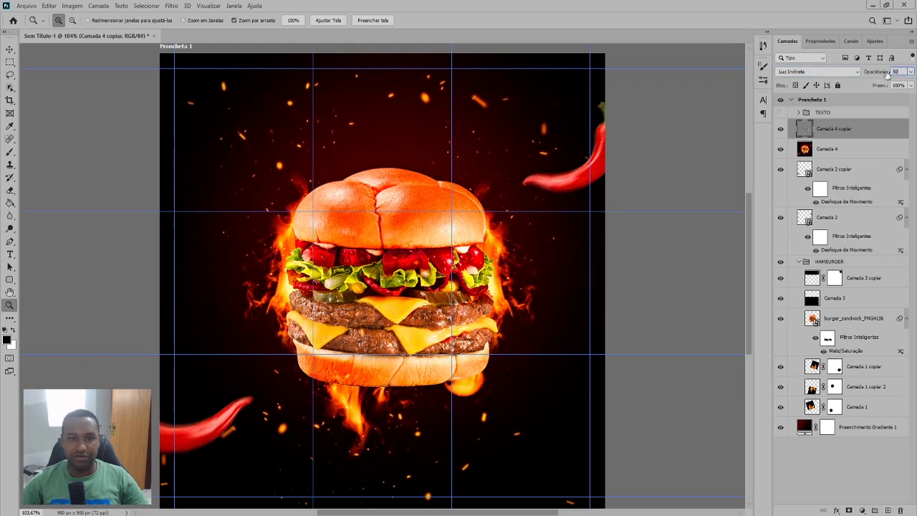
{"action": "key", "text": "Return"}
{"action": "left_click", "coordinate": [780, 129]}
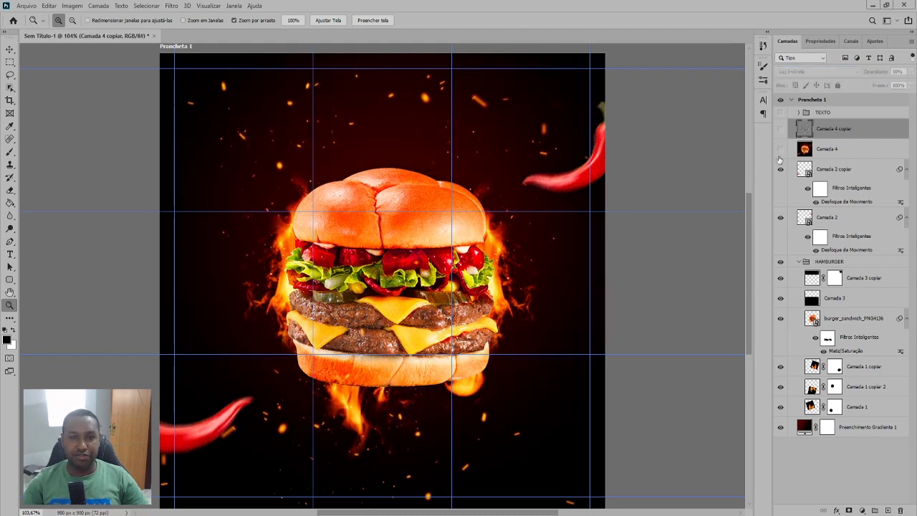
{"action": "left_click", "coordinate": [781, 149]}
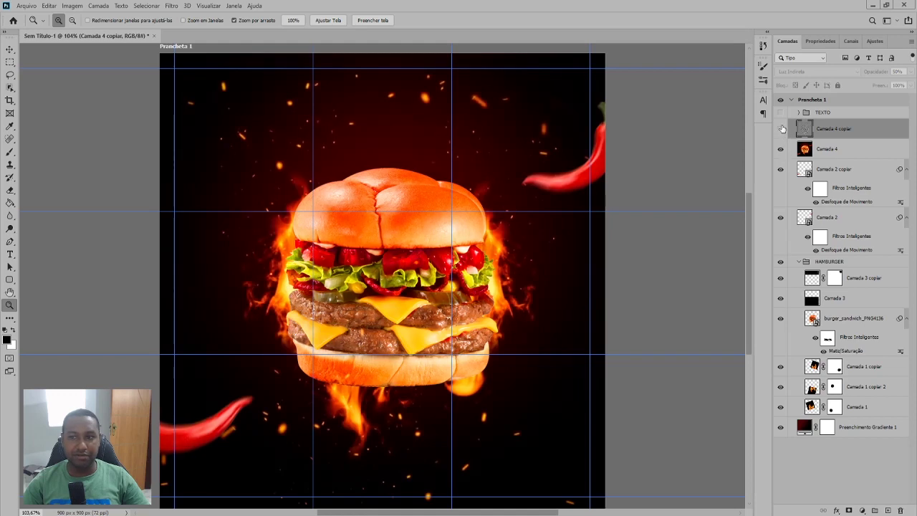
{"action": "left_click", "coordinate": [780, 129]}
{"action": "left_click", "coordinate": [780, 112]}
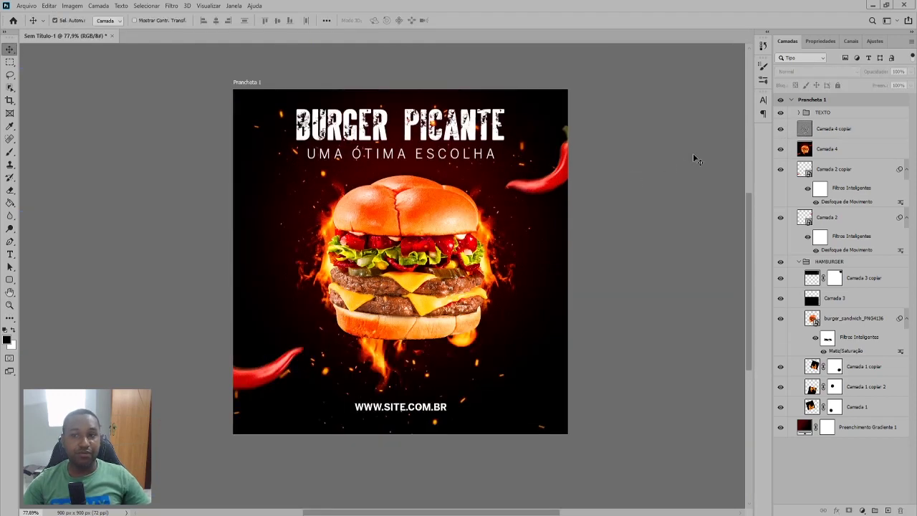
Export the poster with Salvar para Web as a 900×900 PNG-24 to the Área de Trabalho.
{"action": "left_click", "coordinate": [26, 5]}
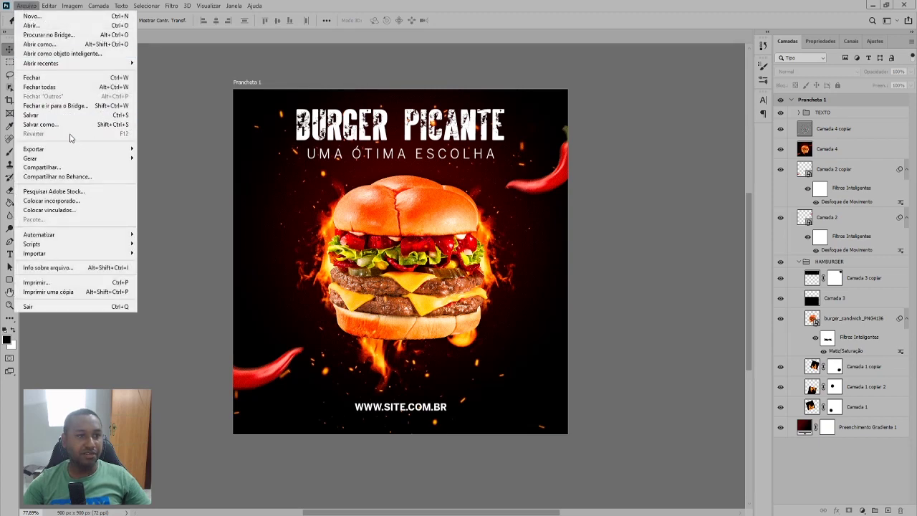
{"action": "mouse_move", "coordinate": [34, 148]}
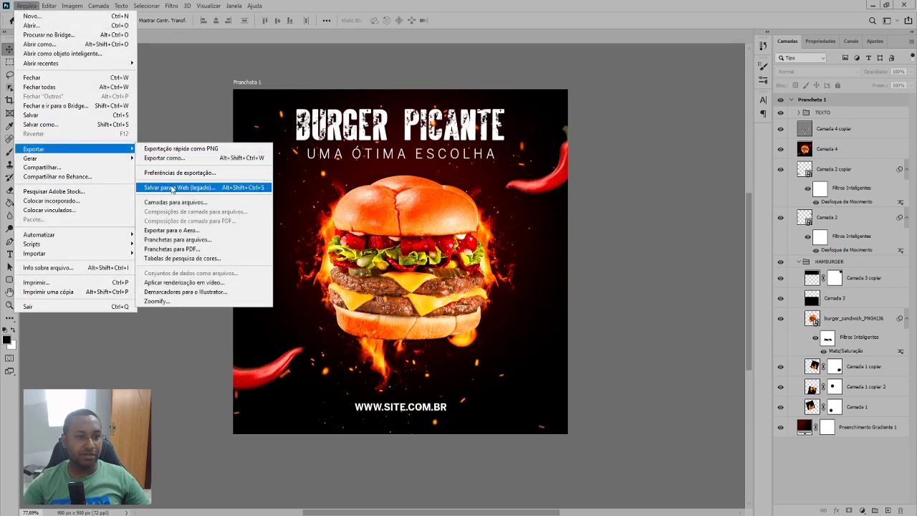
{"action": "left_click", "coordinate": [172, 188]}
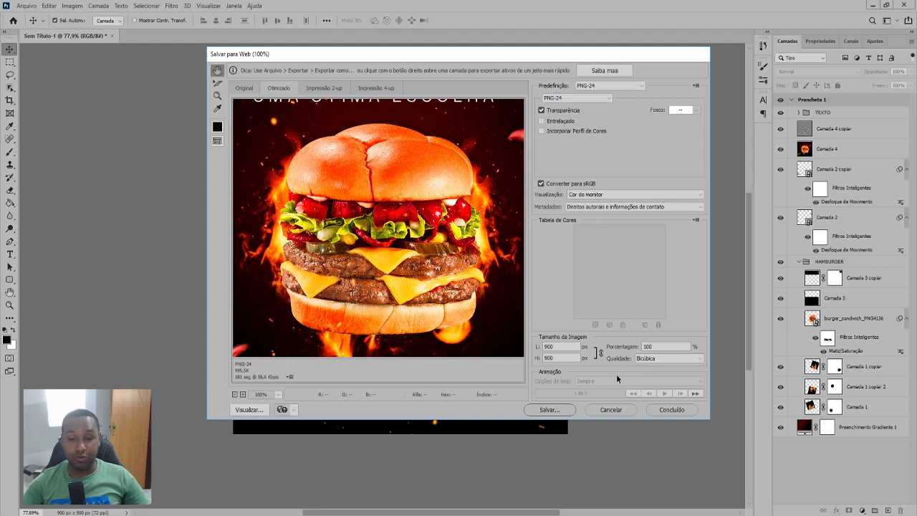
{"action": "left_click", "coordinate": [565, 414]}
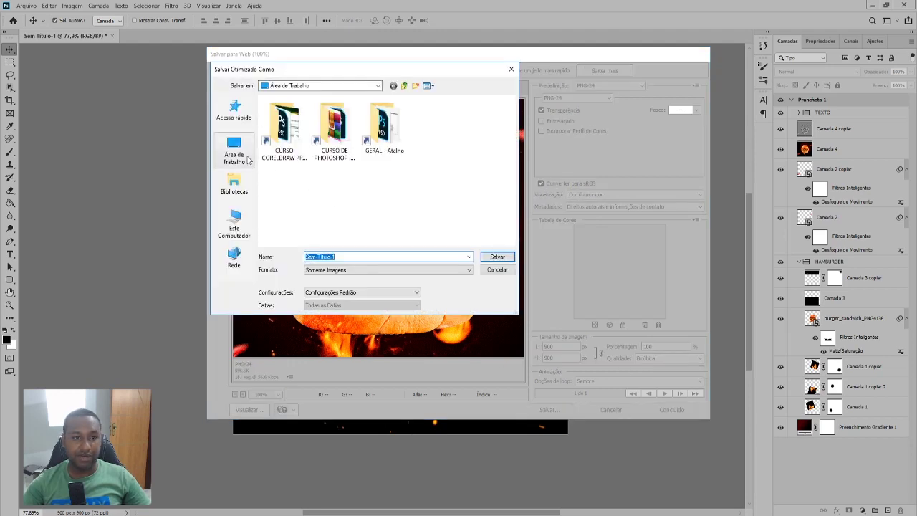
{"action": "left_click", "coordinate": [495, 257]}
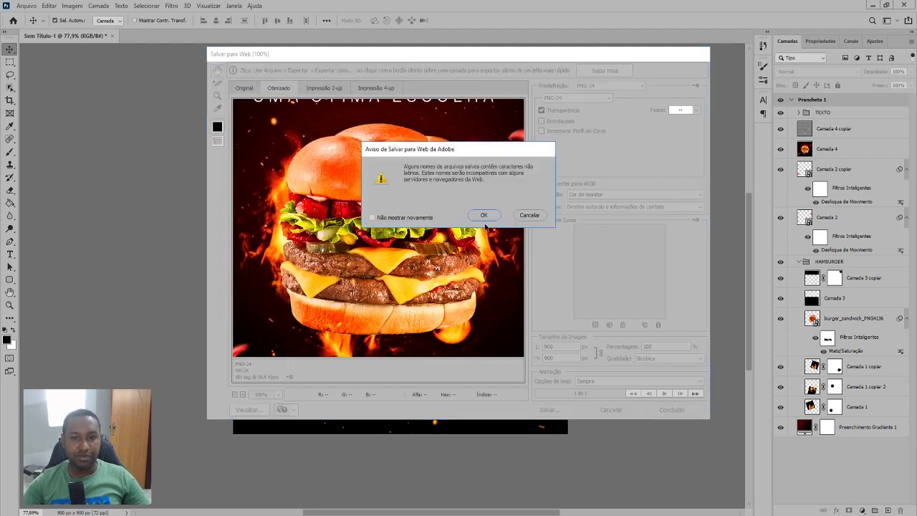
{"action": "left_click", "coordinate": [523, 216]}
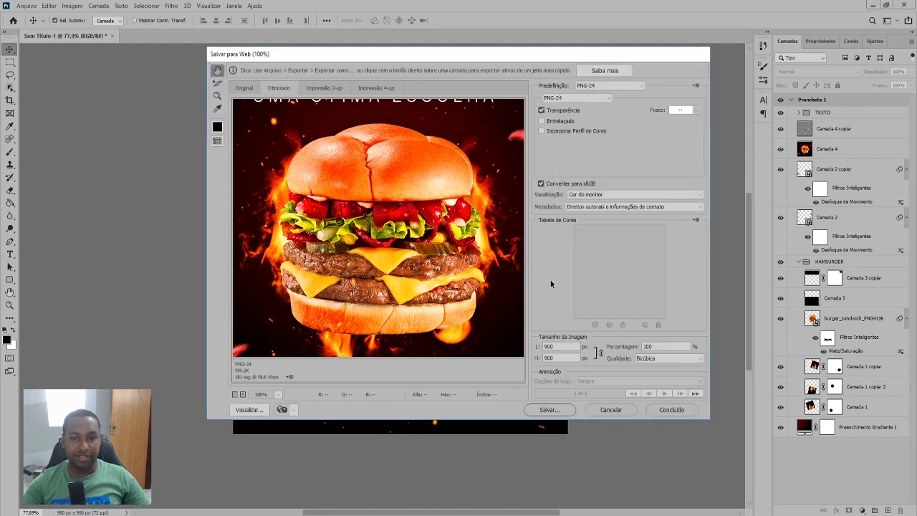
{"action": "left_click", "coordinate": [570, 410]}
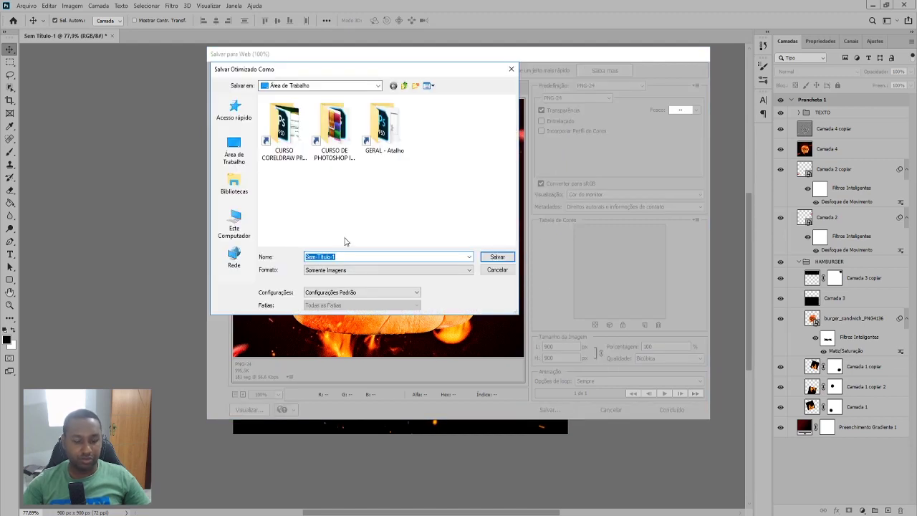
{"action": "left_click", "coordinate": [494, 256]}
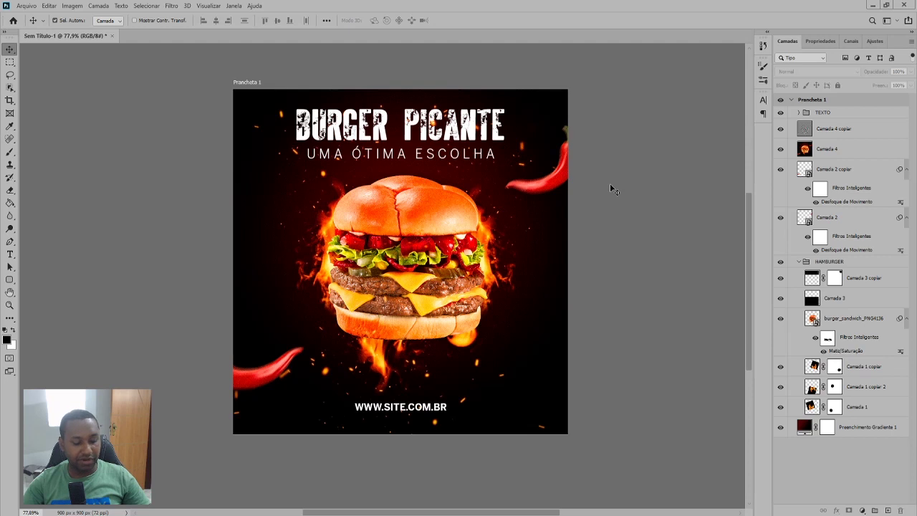
Save the poster to cloud documents as burguer.psdc.
{"action": "key", "text": "ctrl+s"}
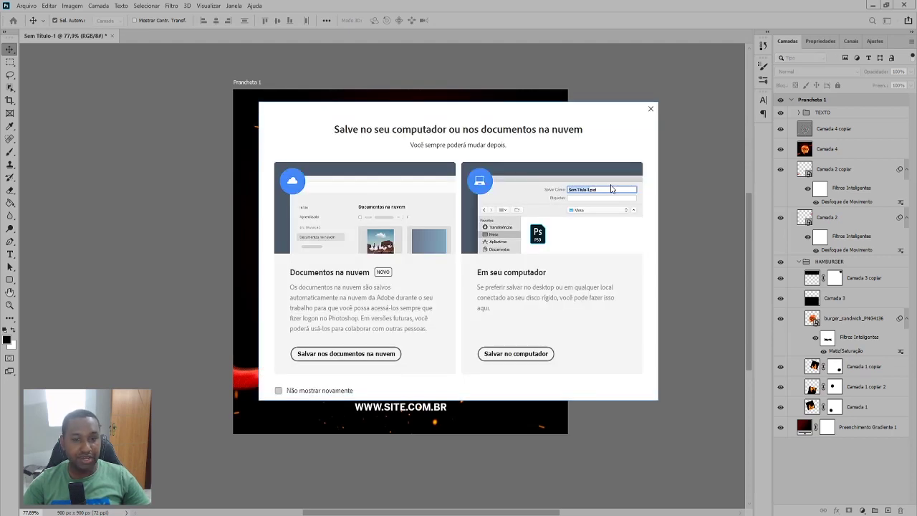
{"action": "left_click", "coordinate": [347, 354]}
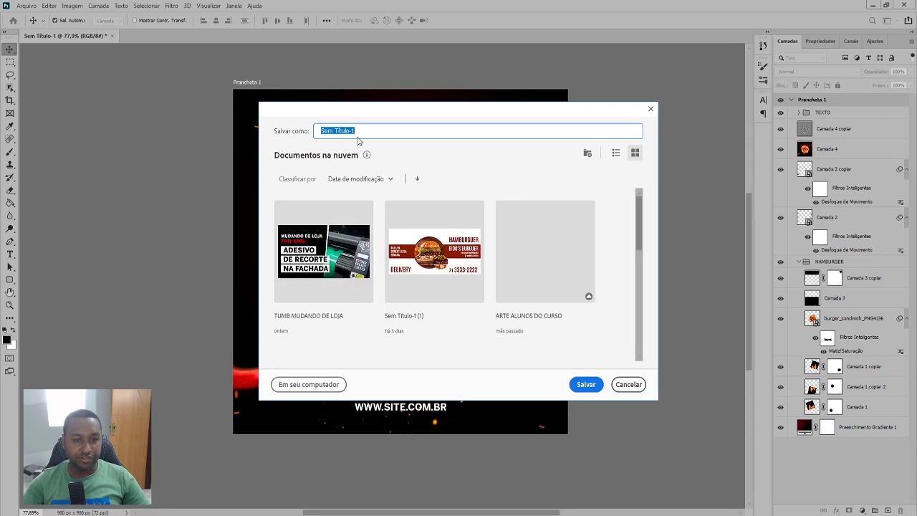
{"action": "type", "text": "bur="}
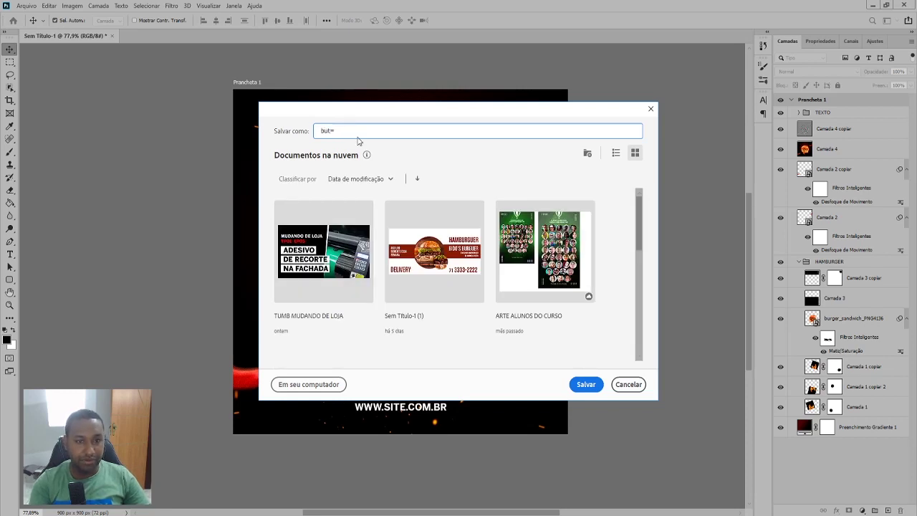
{"action": "key", "text": "BackSpace"}
{"action": "type", "text": "rguer"}
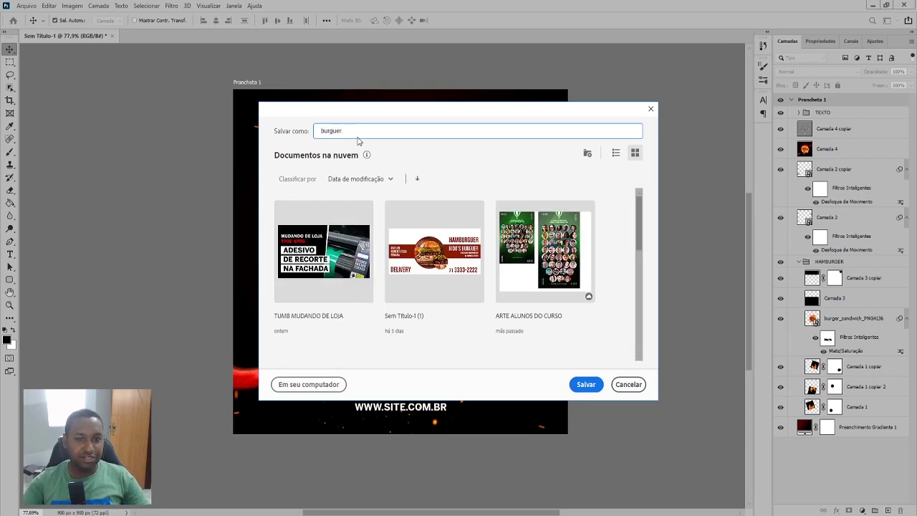
{"action": "left_click", "coordinate": [585, 385]}
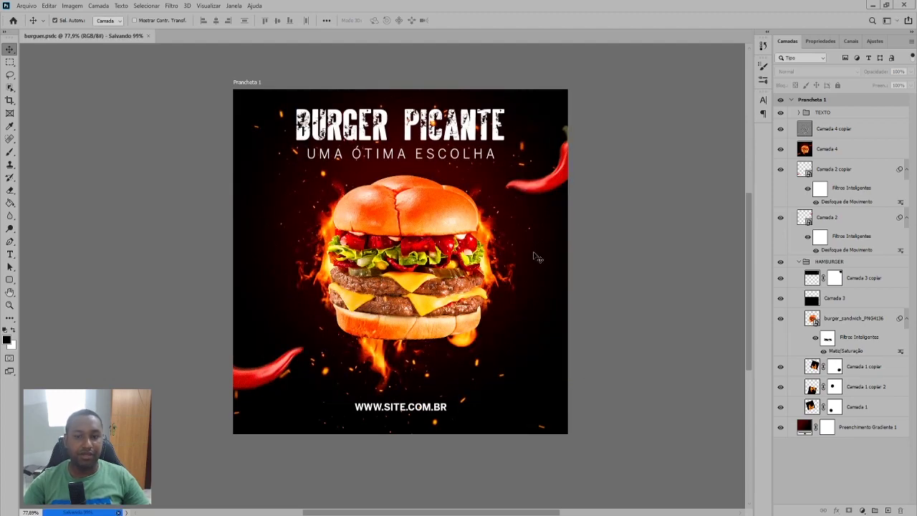